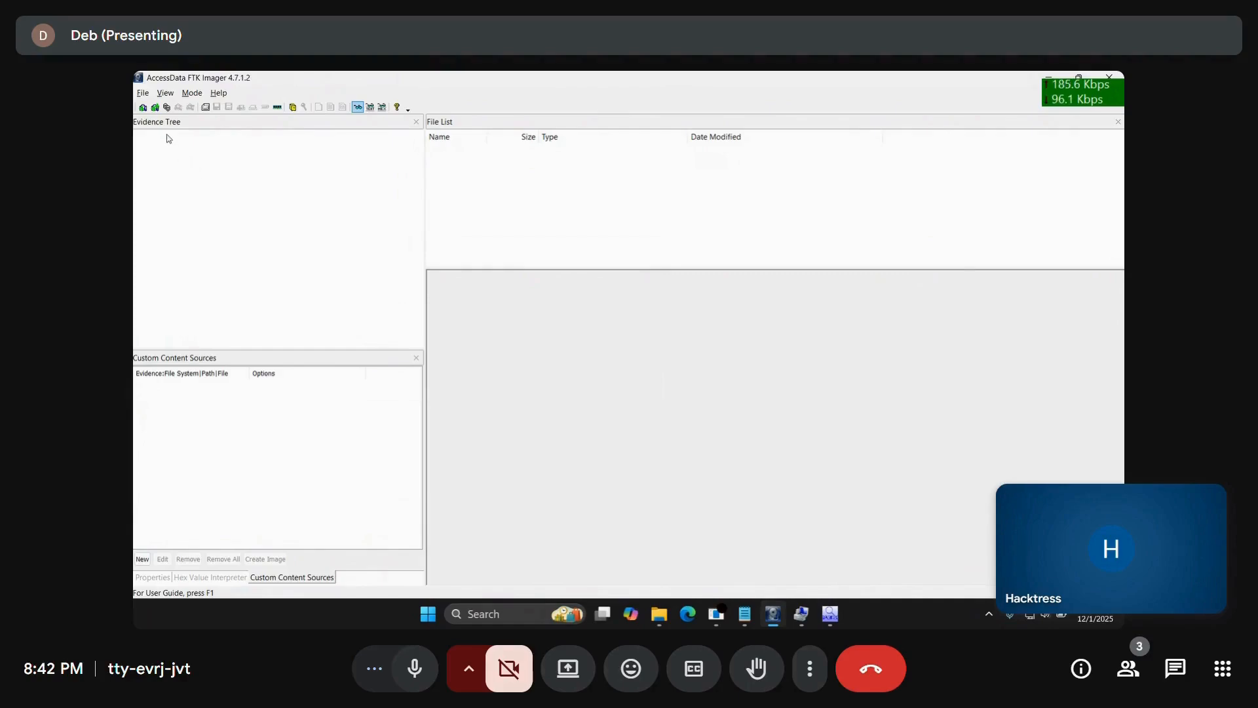
Start creating a disk image with Logical Drive as the source evidence type.
click(143, 94)
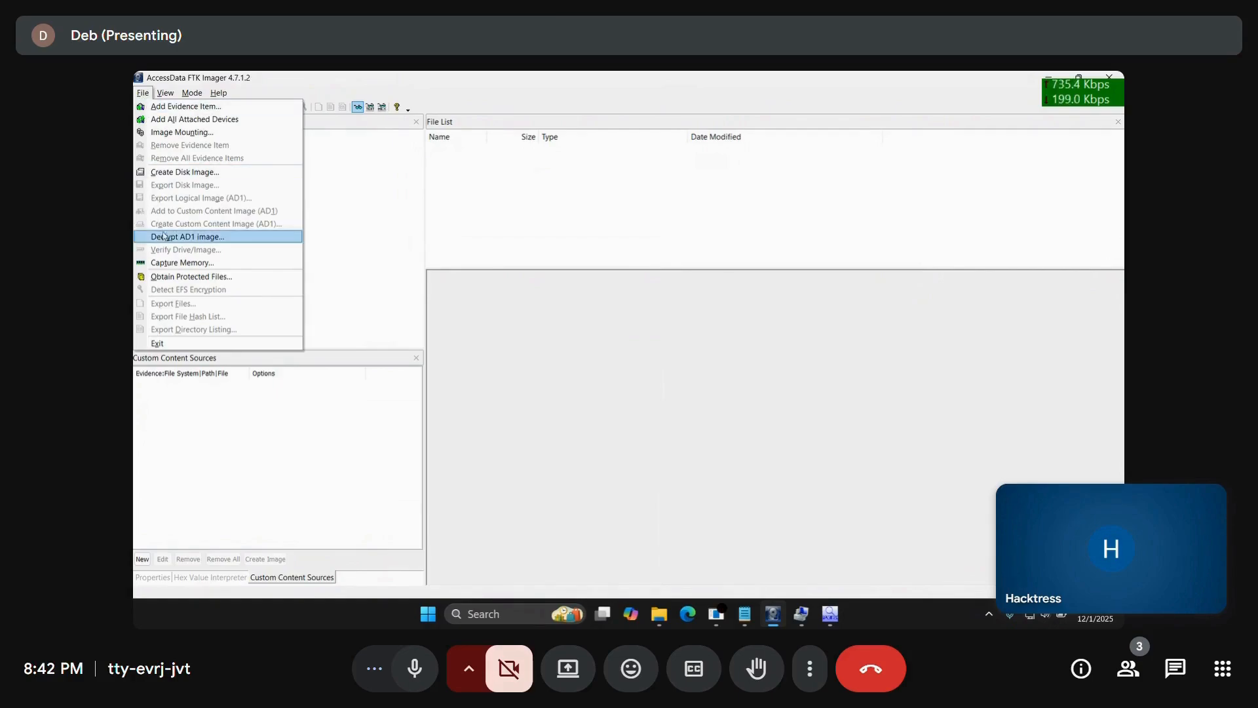
click(177, 172)
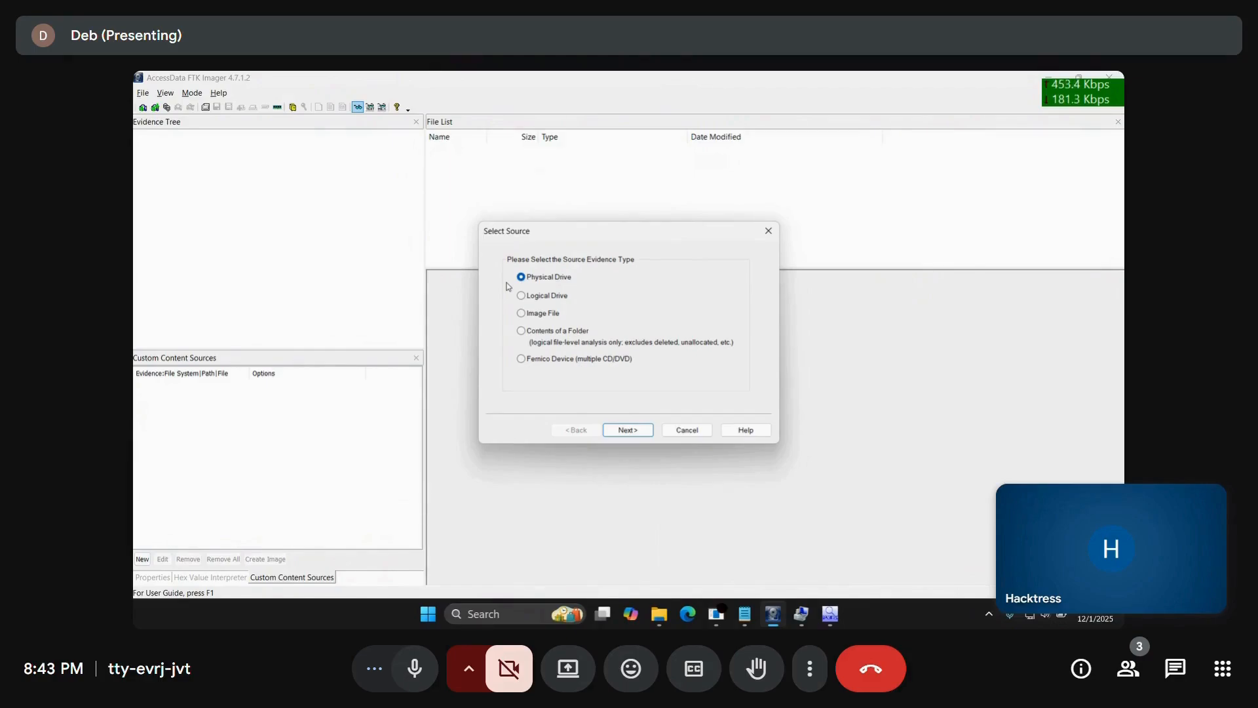
click(543, 298)
click(543, 316)
click(535, 339)
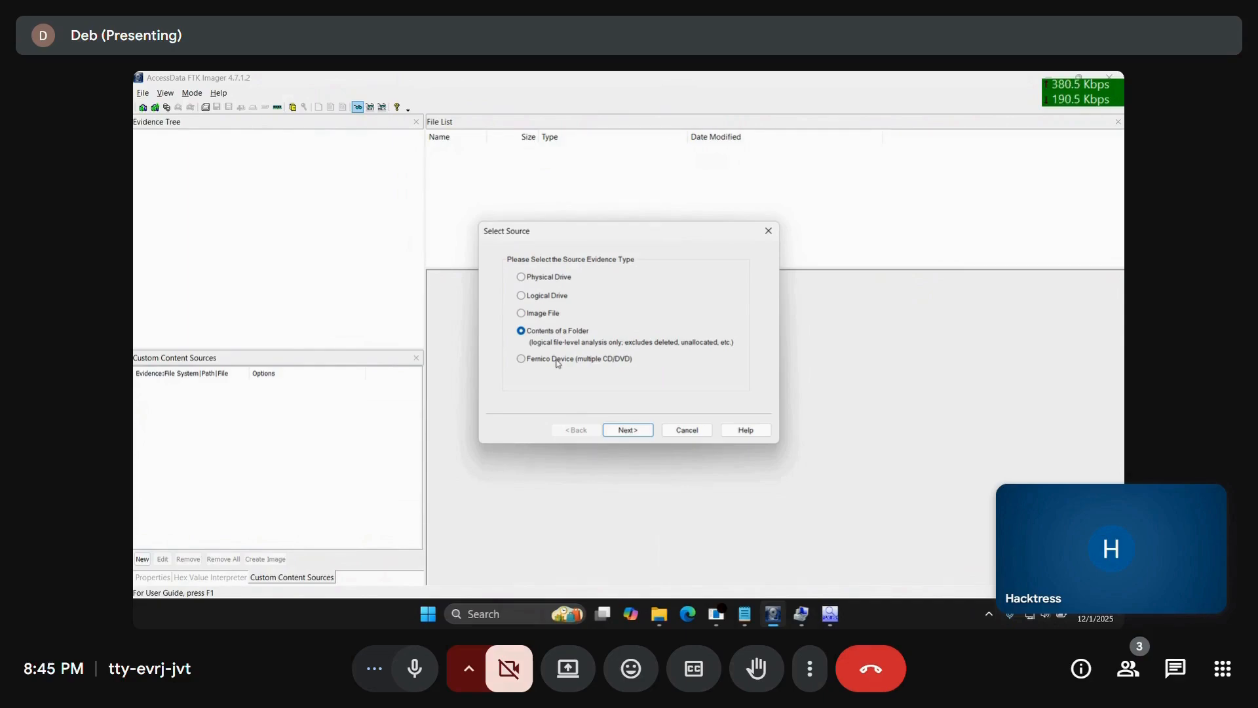
click(559, 295)
click(627, 427)
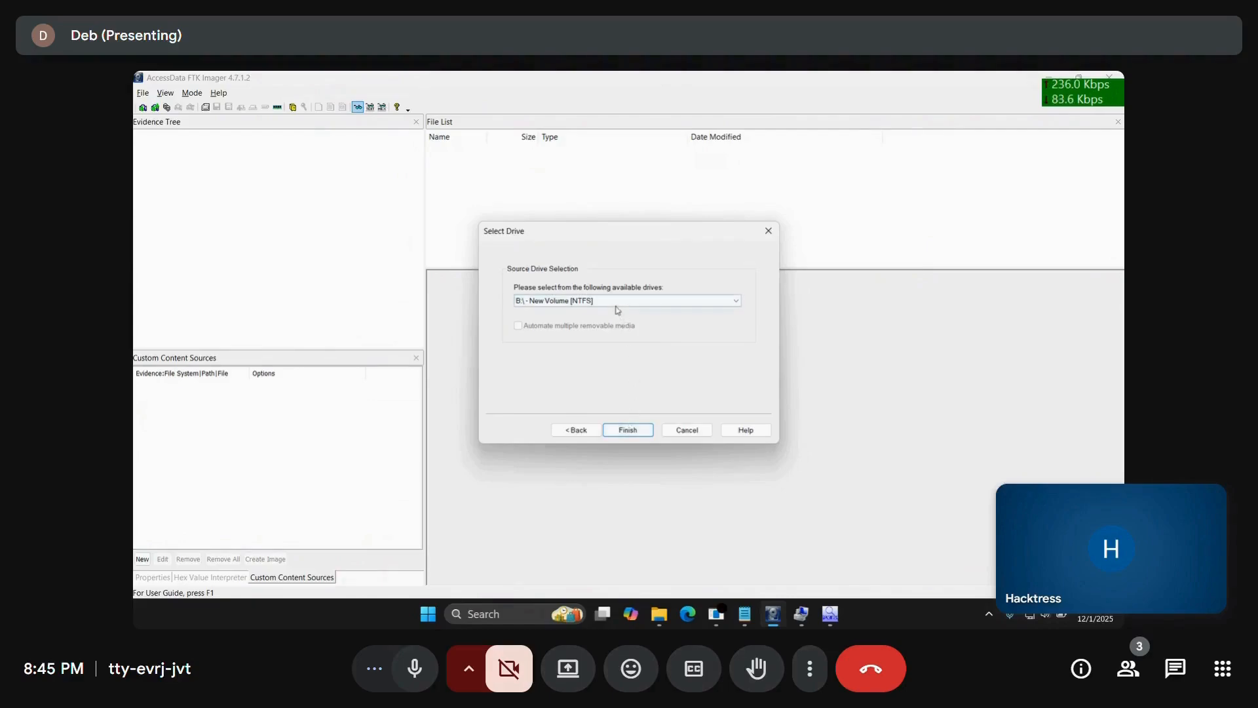
Select the B:\ New Volume [NTFS] drive as the image source.
click(615, 302)
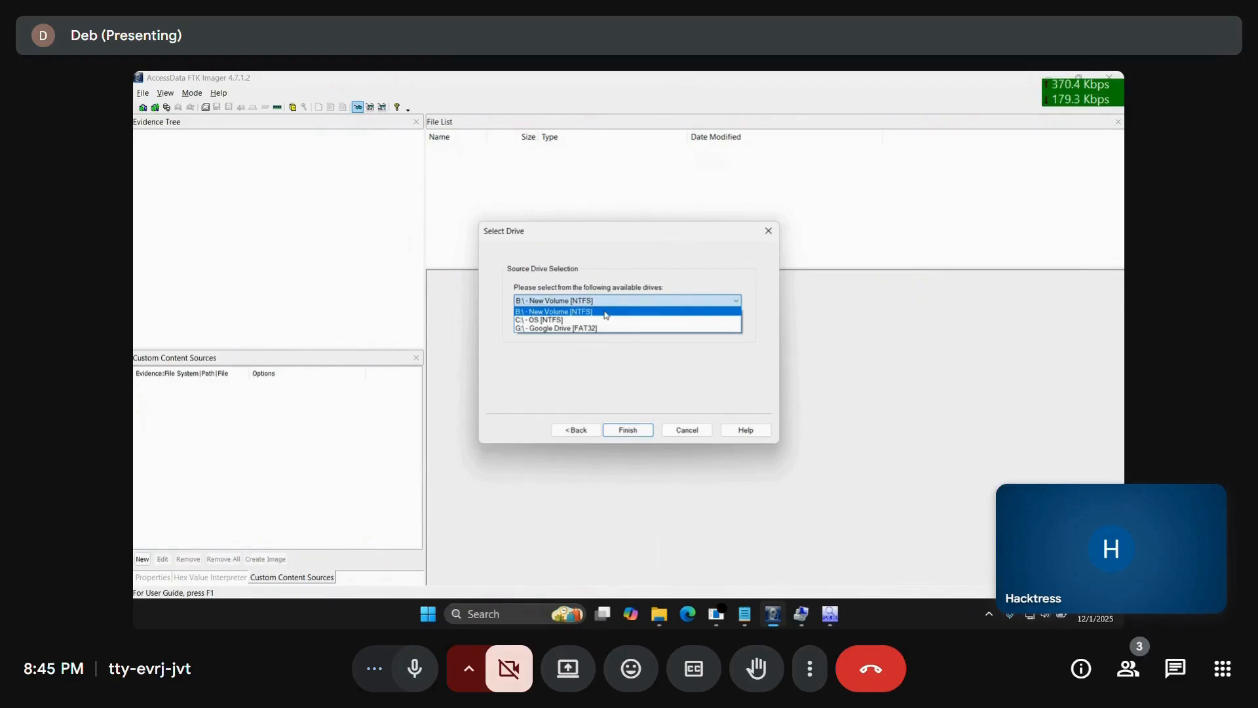
click(604, 311)
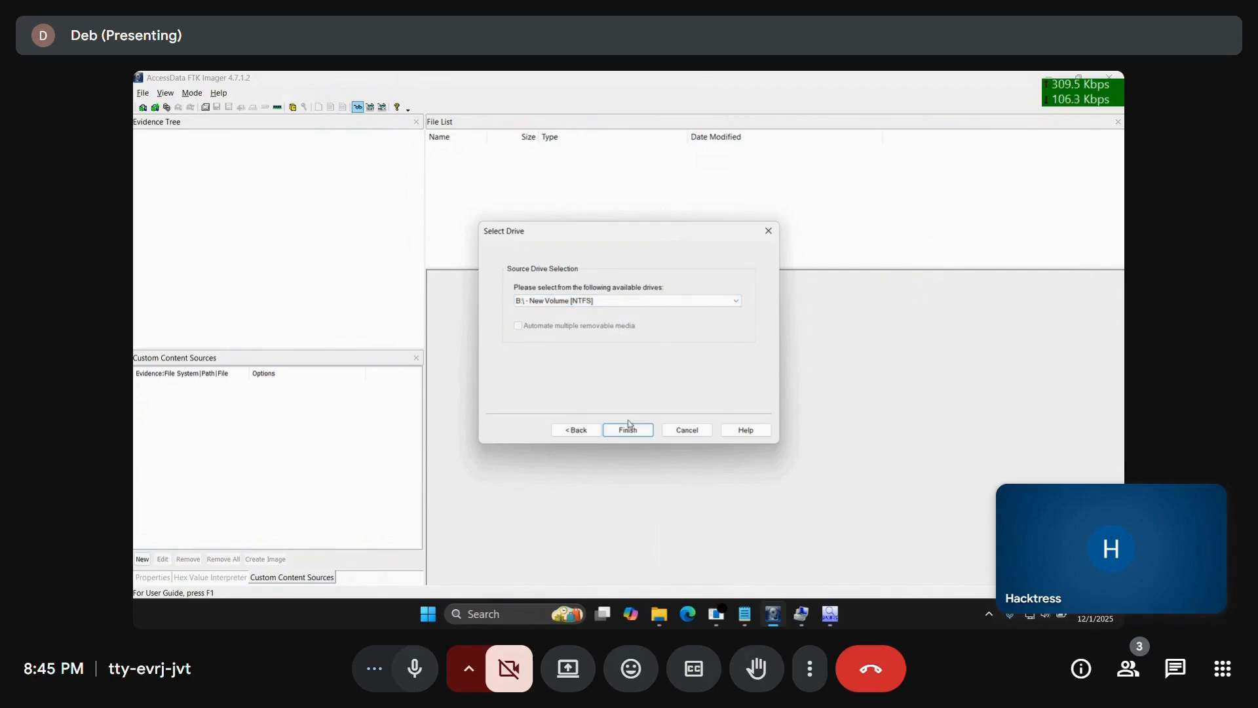
click(626, 430)
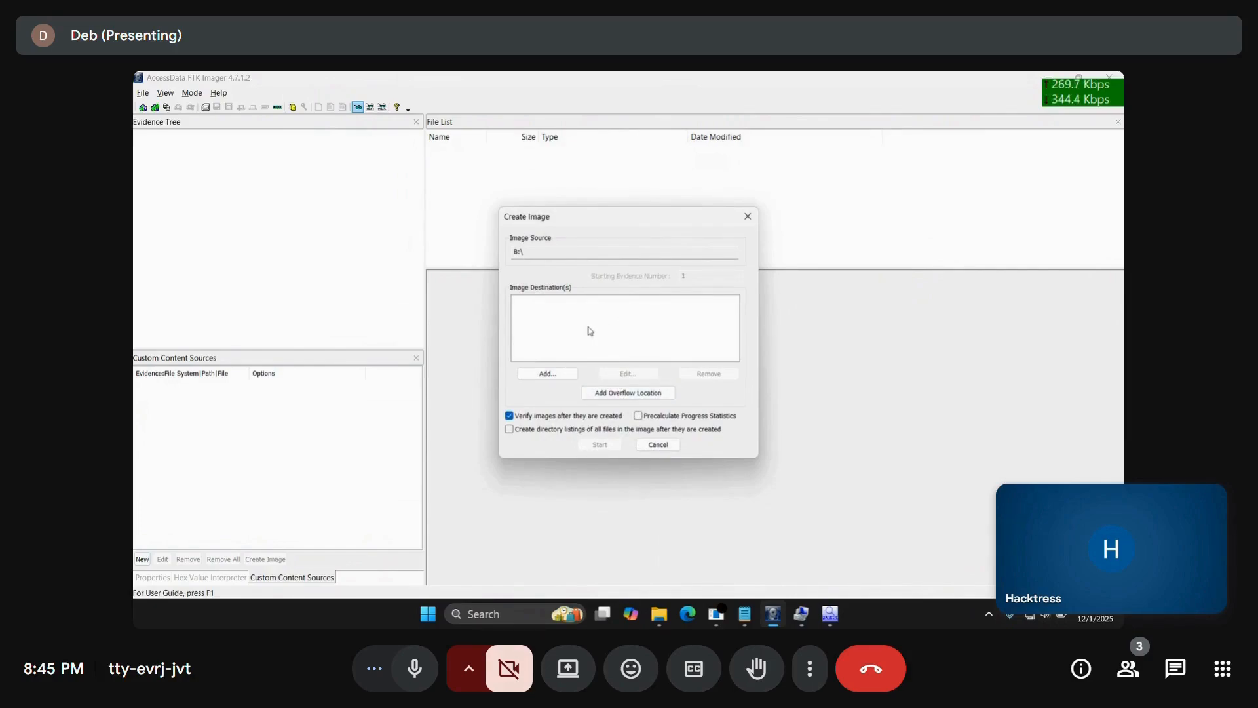
click(534, 251)
drag(532, 251, 517, 251)
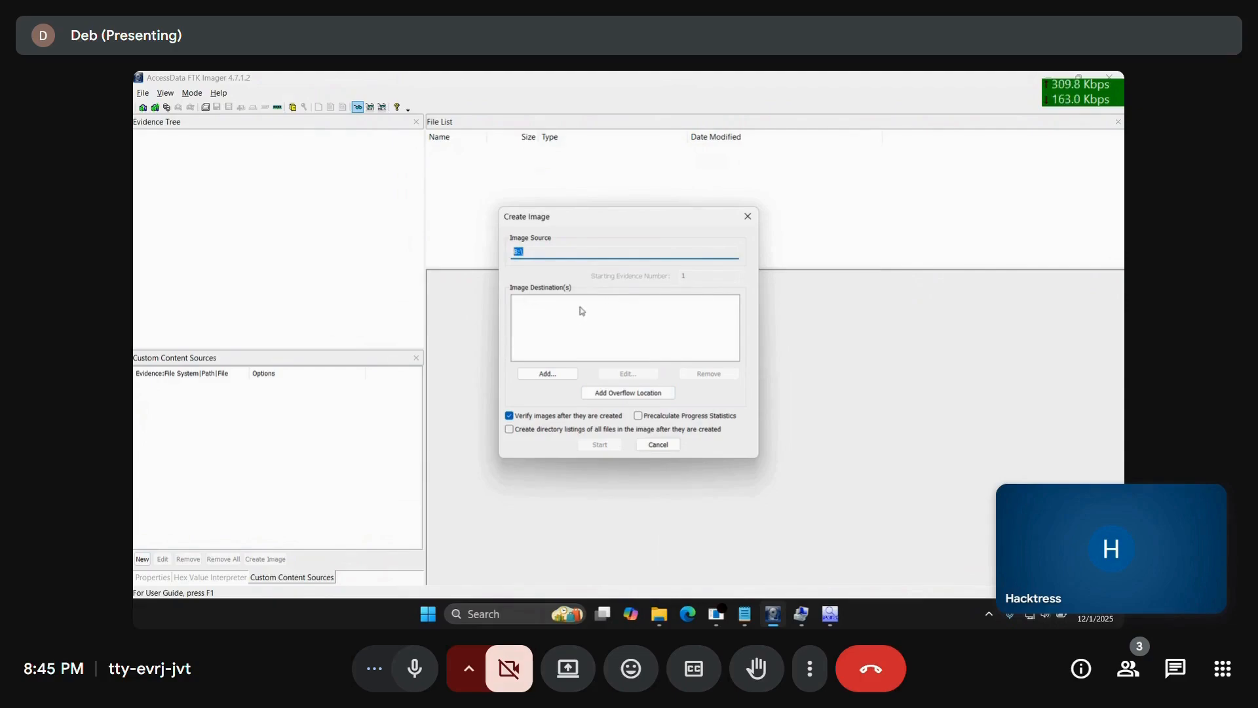
Add an image destination using the E01 image type.
click(546, 374)
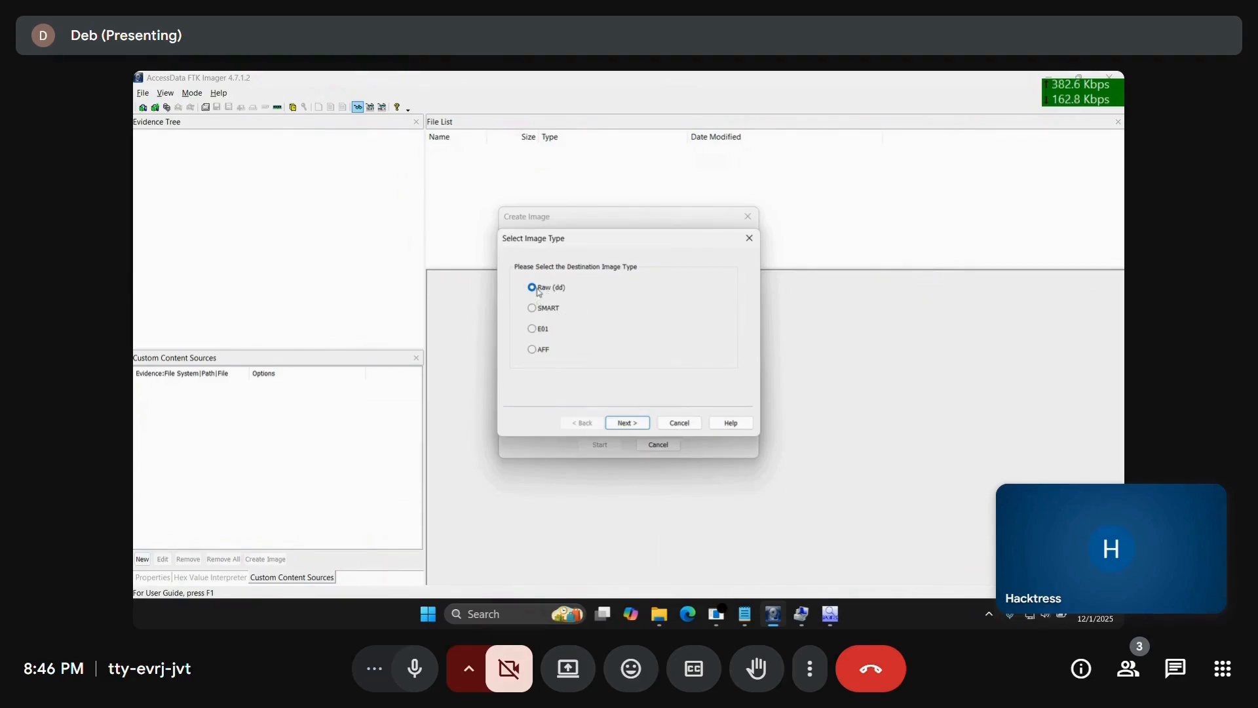
click(532, 329)
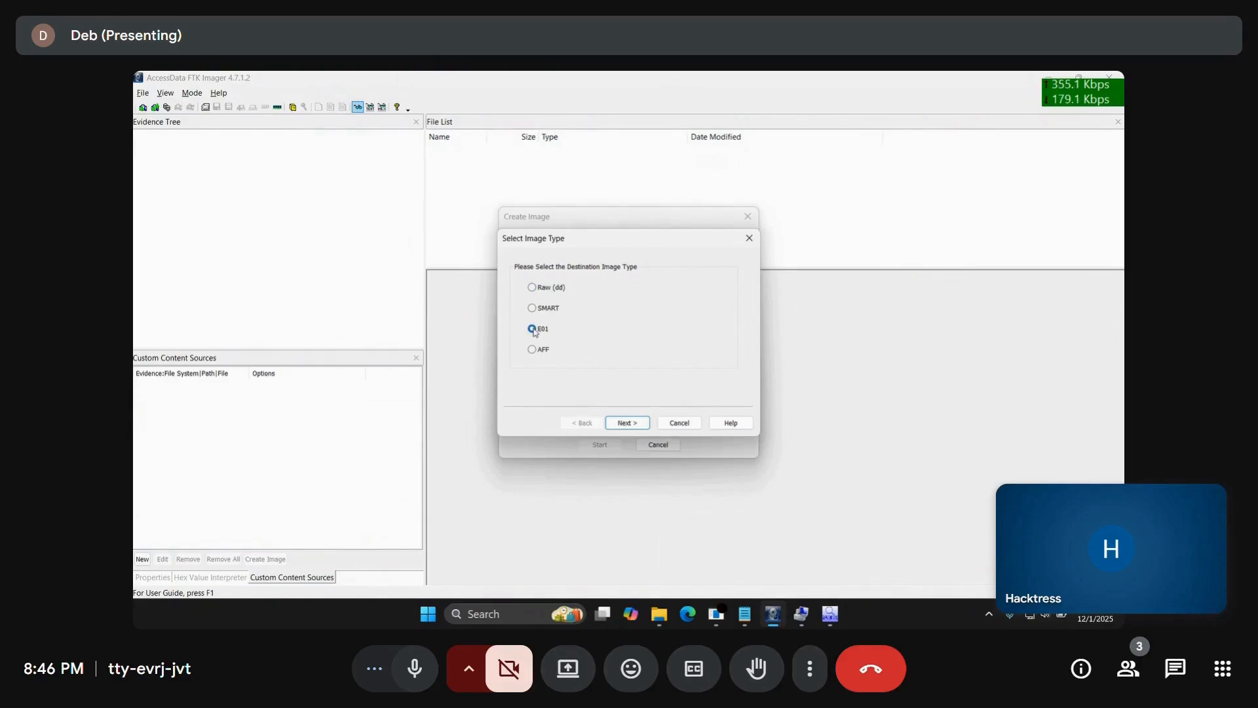
click(626, 421)
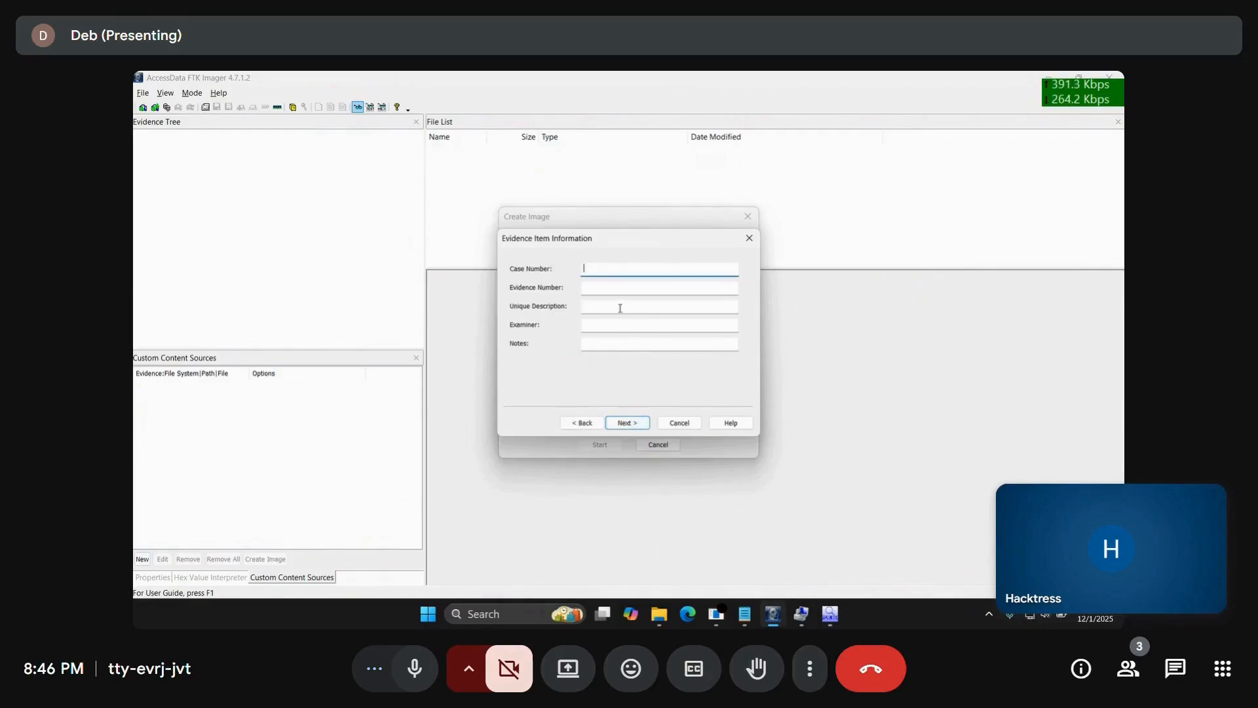
Enter TES-DEB-003-001 as the case number, evidence number, unique description, examiner and notes, and continue to the image destination settings.
text(TES-DEB-003-001)
key(ctrl+a)
key(ctrl+c)
click(629, 287)
key(ctrl+v)
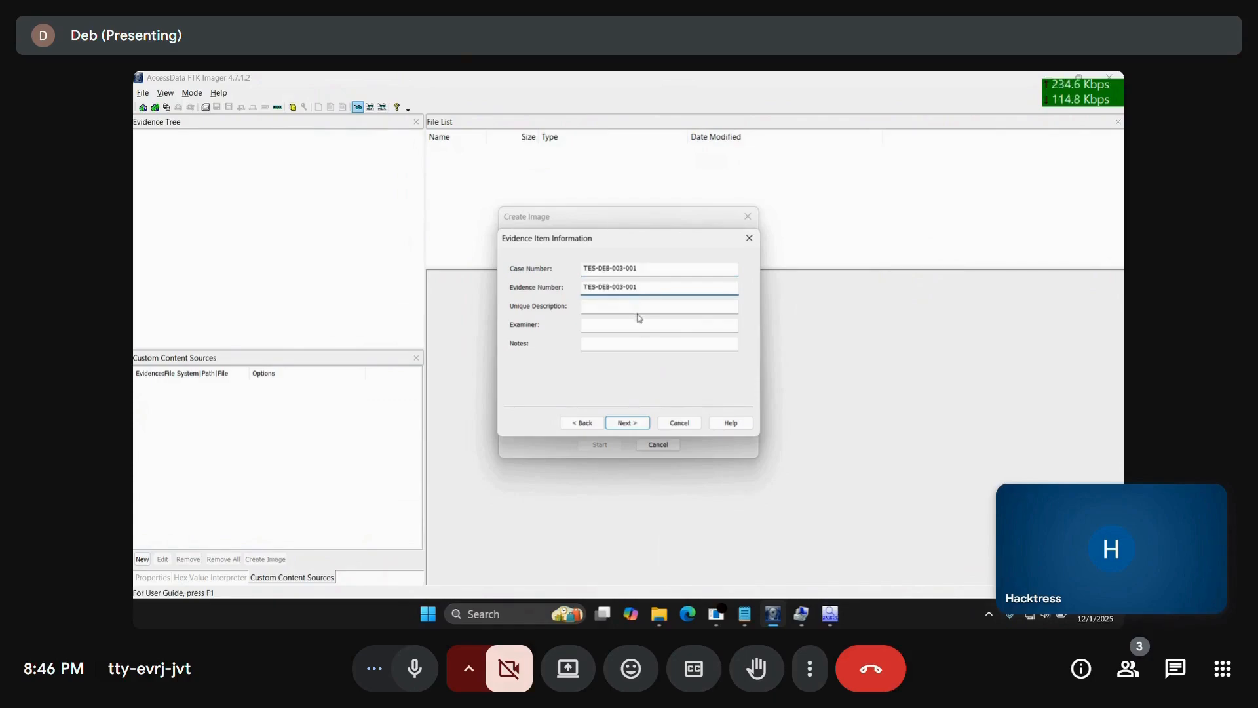
click(633, 307)
key(ctrl+v)
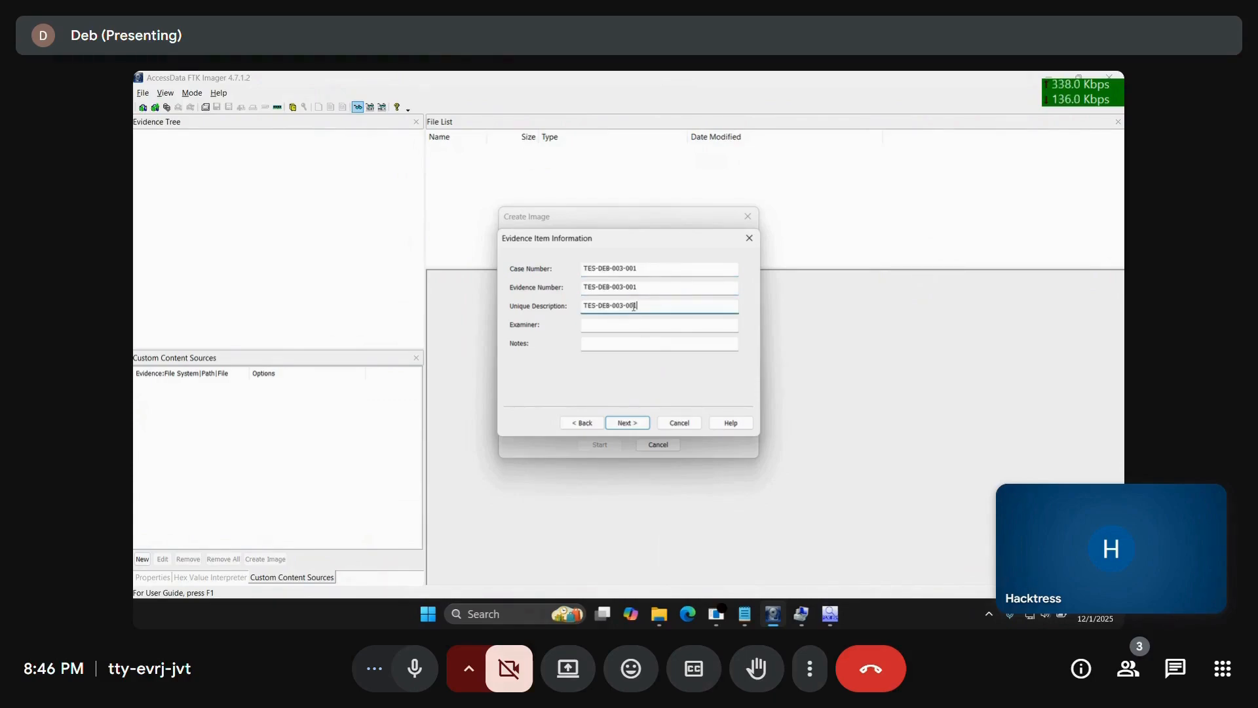
click(629, 320)
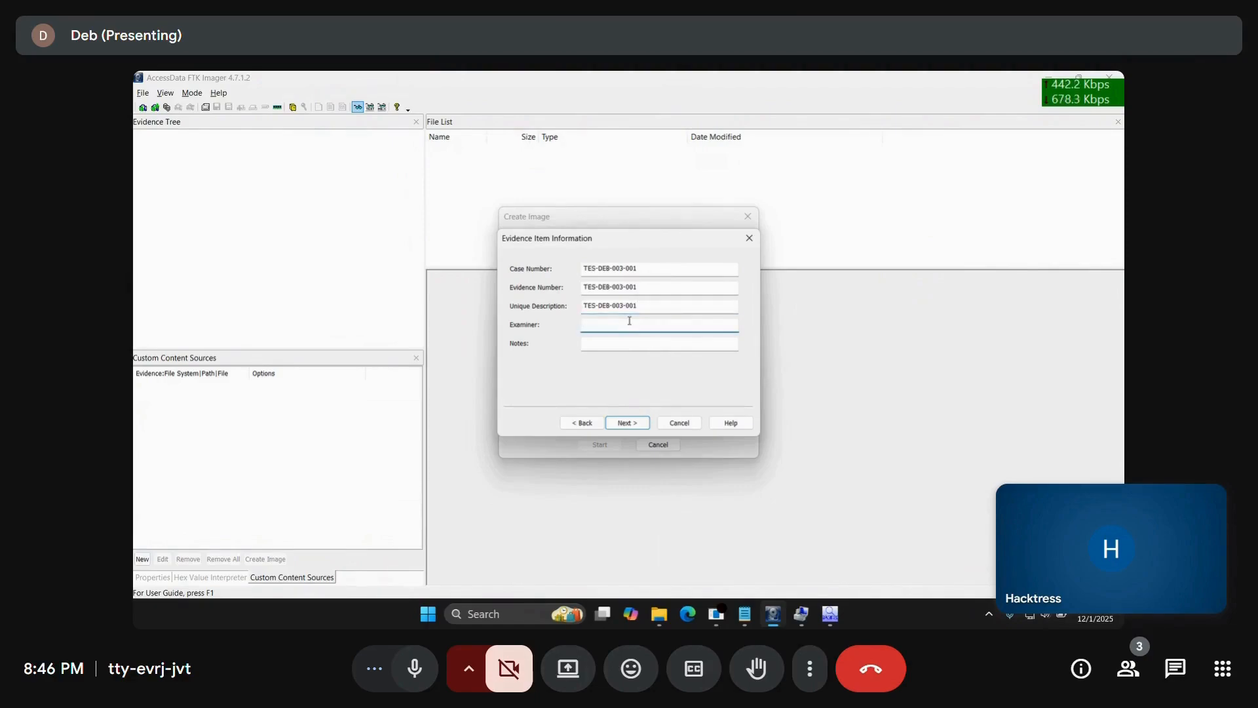
key(ctrl+v)
click(620, 341)
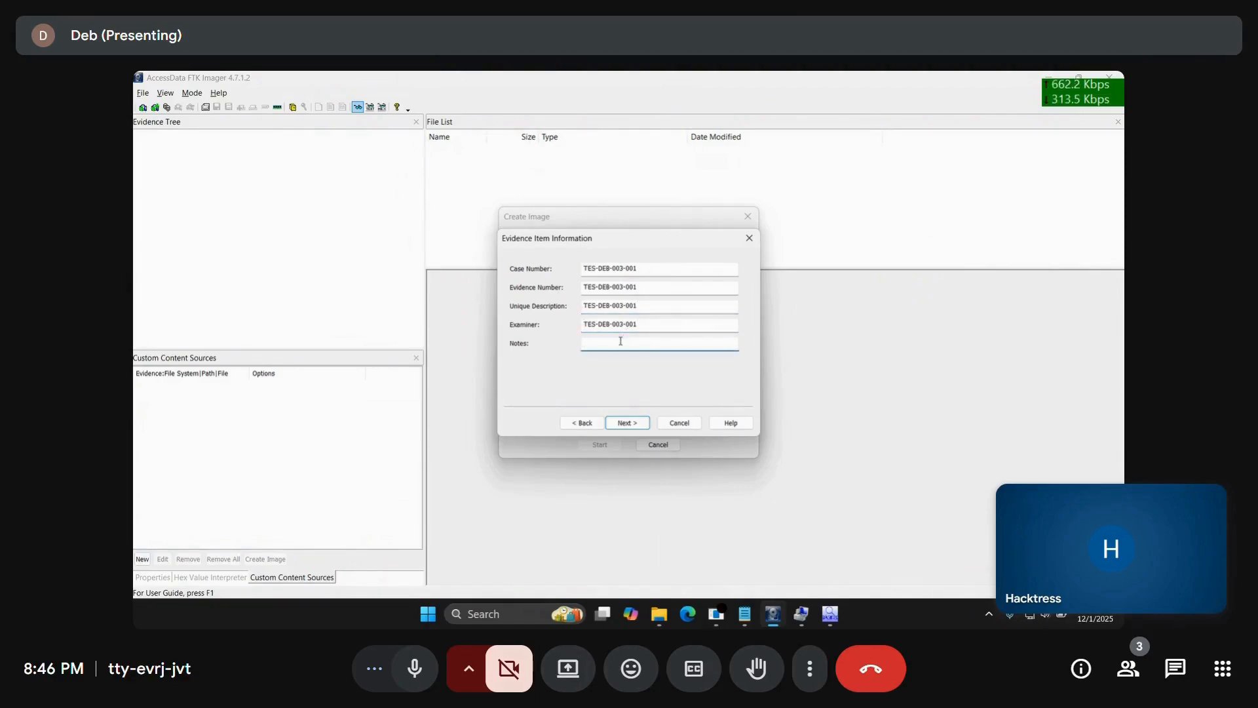
key(ctrl+v)
click(627, 423)
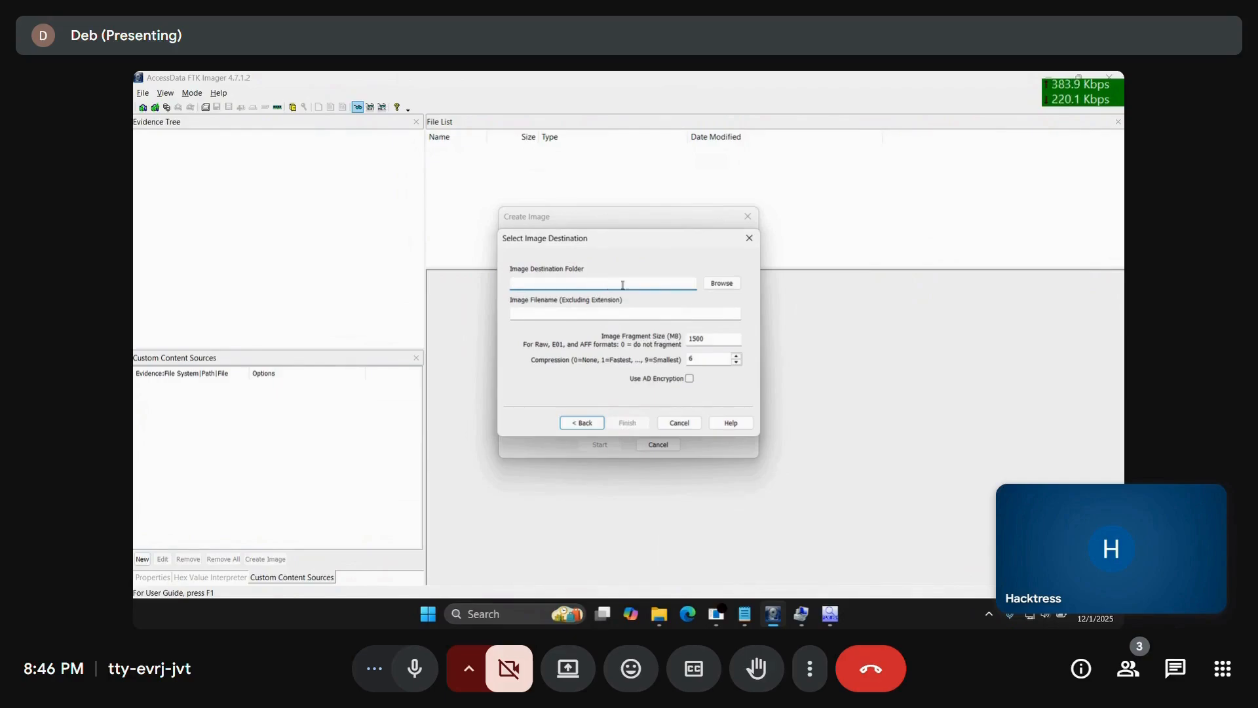
Create a folder named FTK-B on the Desktop and choose it as the image destination folder.
click(723, 287)
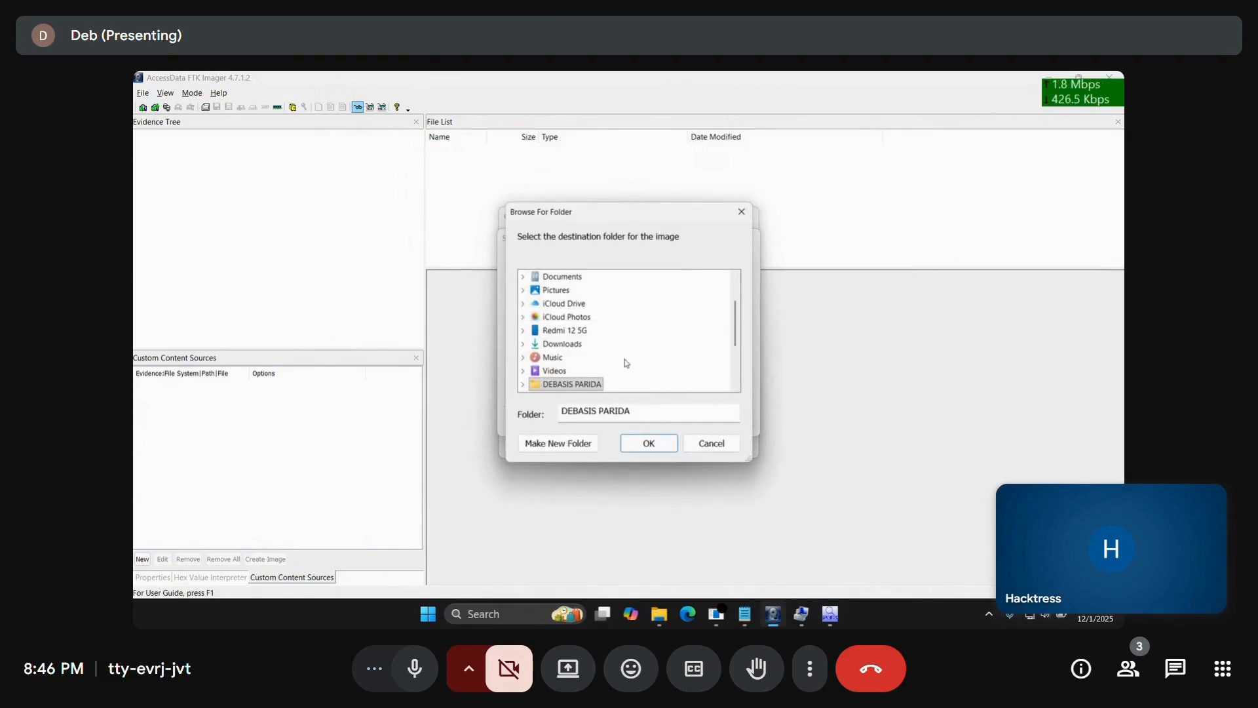
scroll(626, 362, down, 3)
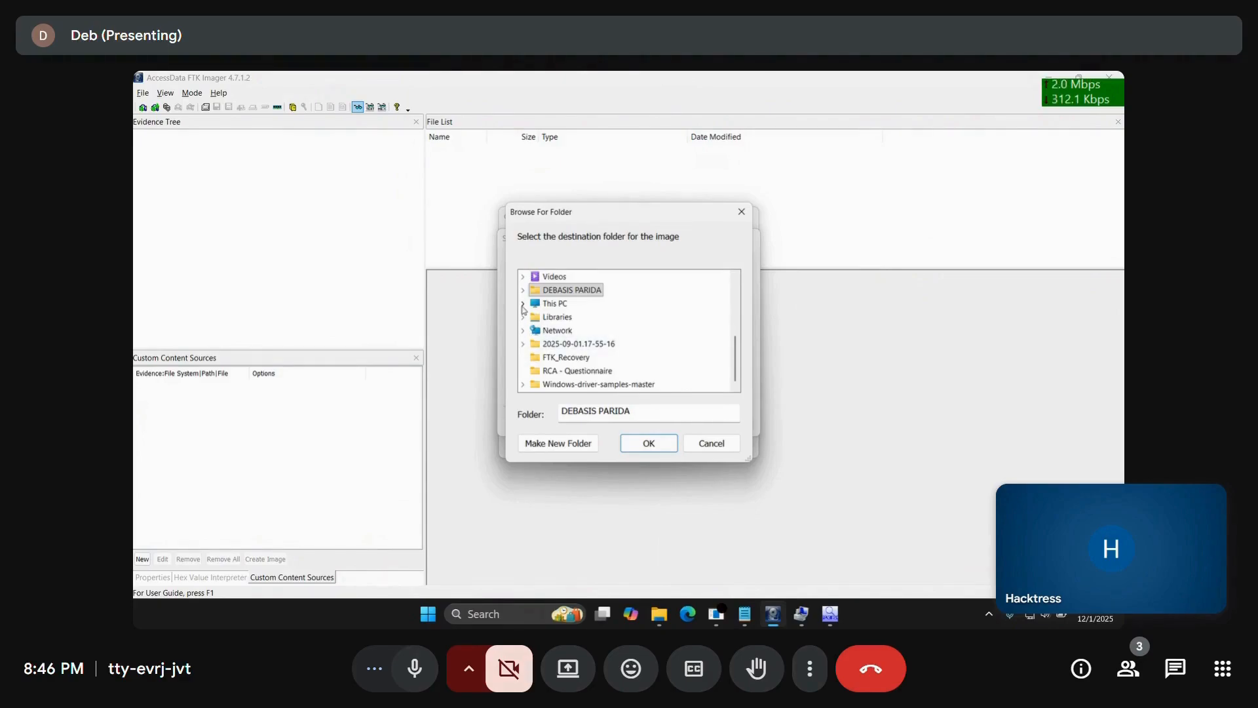
click(522, 303)
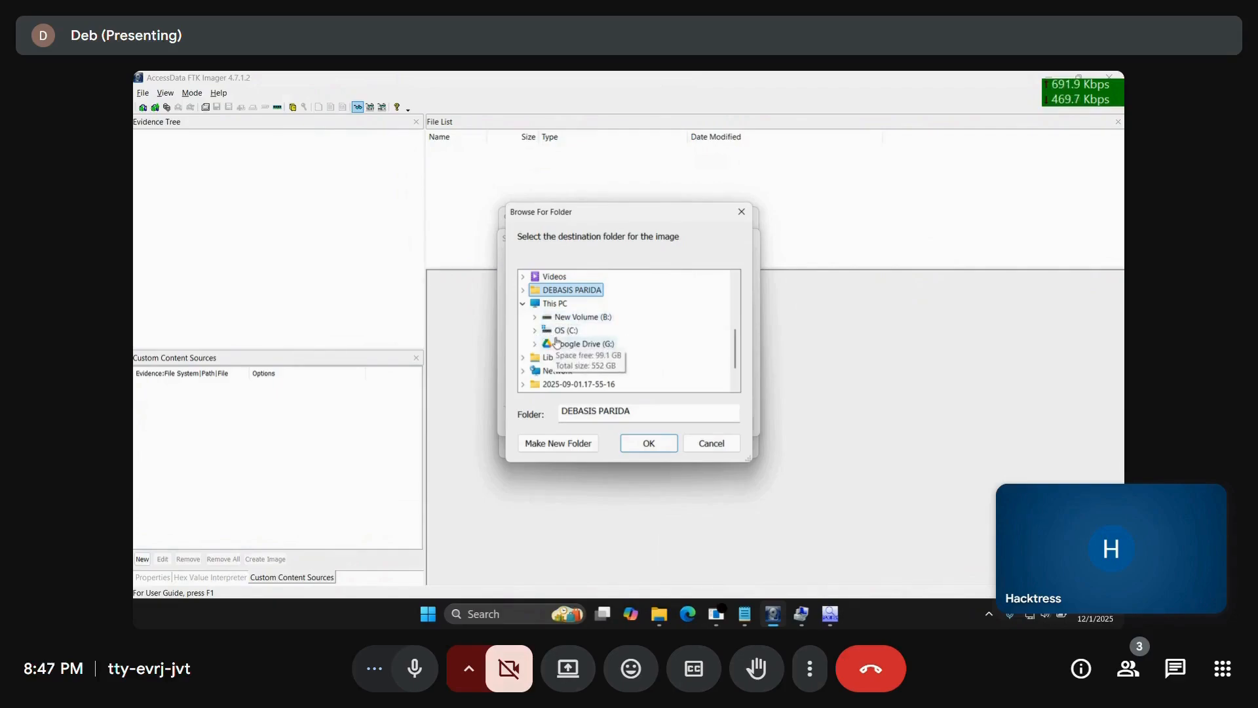
scroll(557, 342, up, 3)
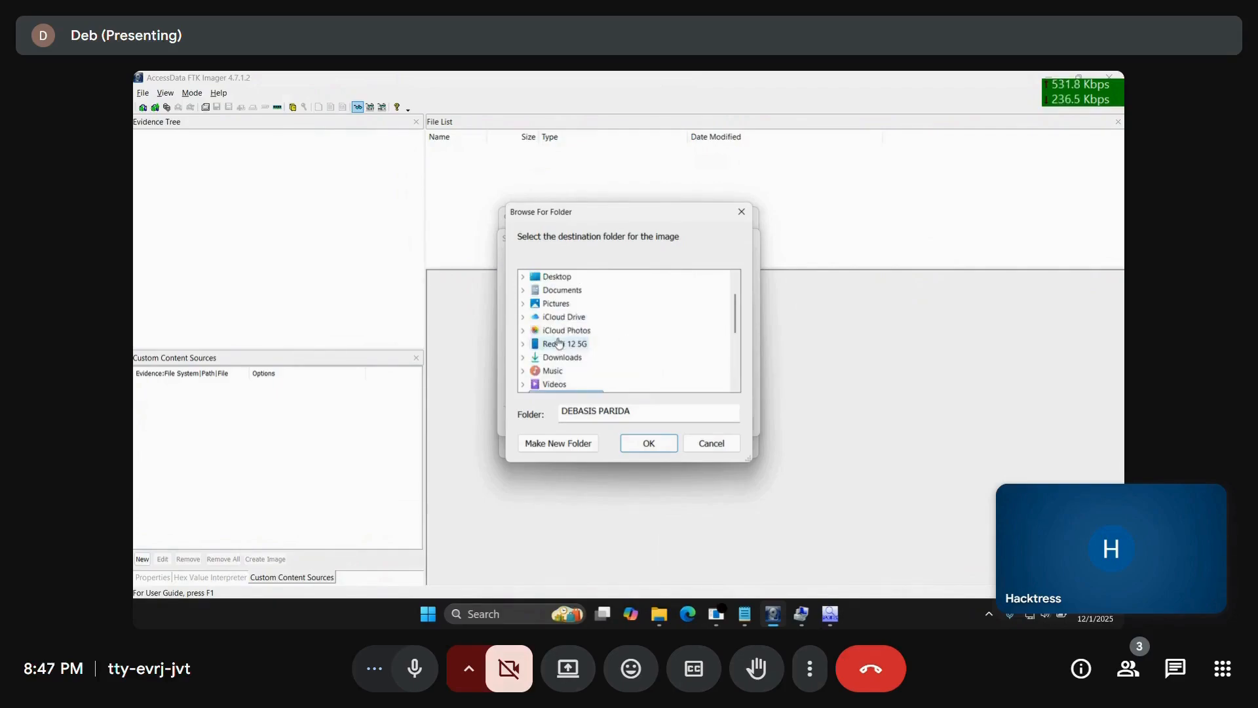
click(523, 276)
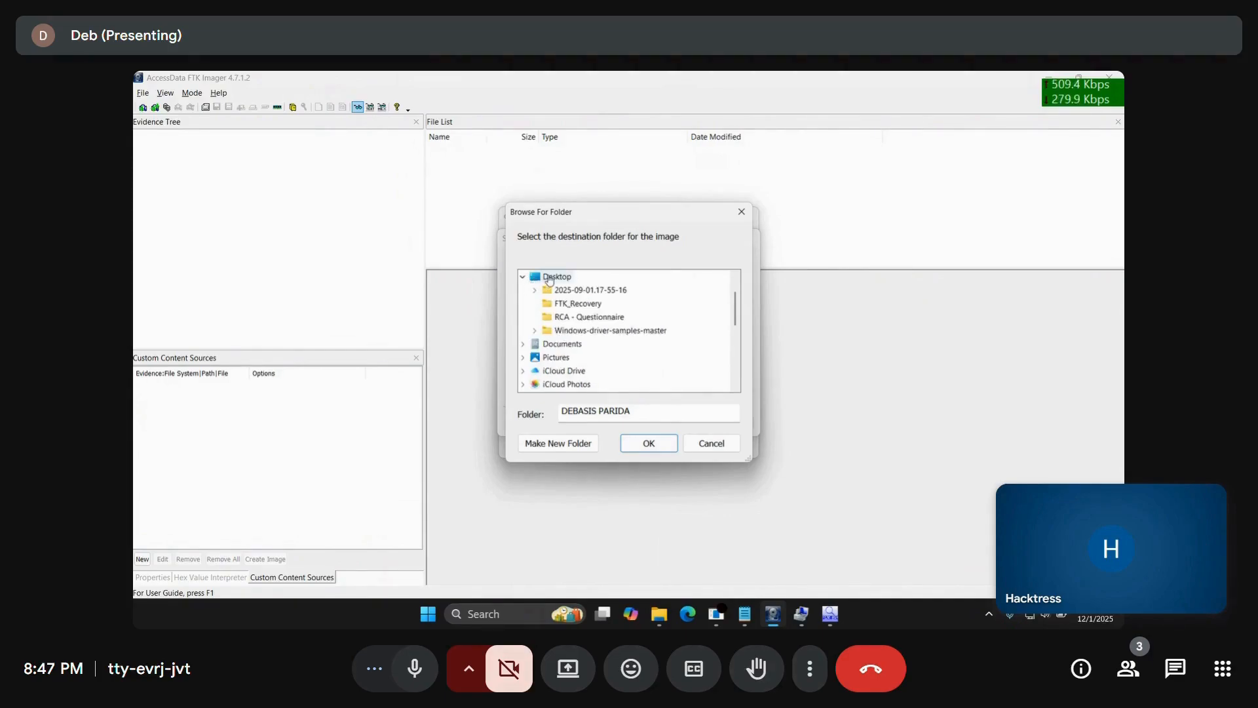
click(549, 277)
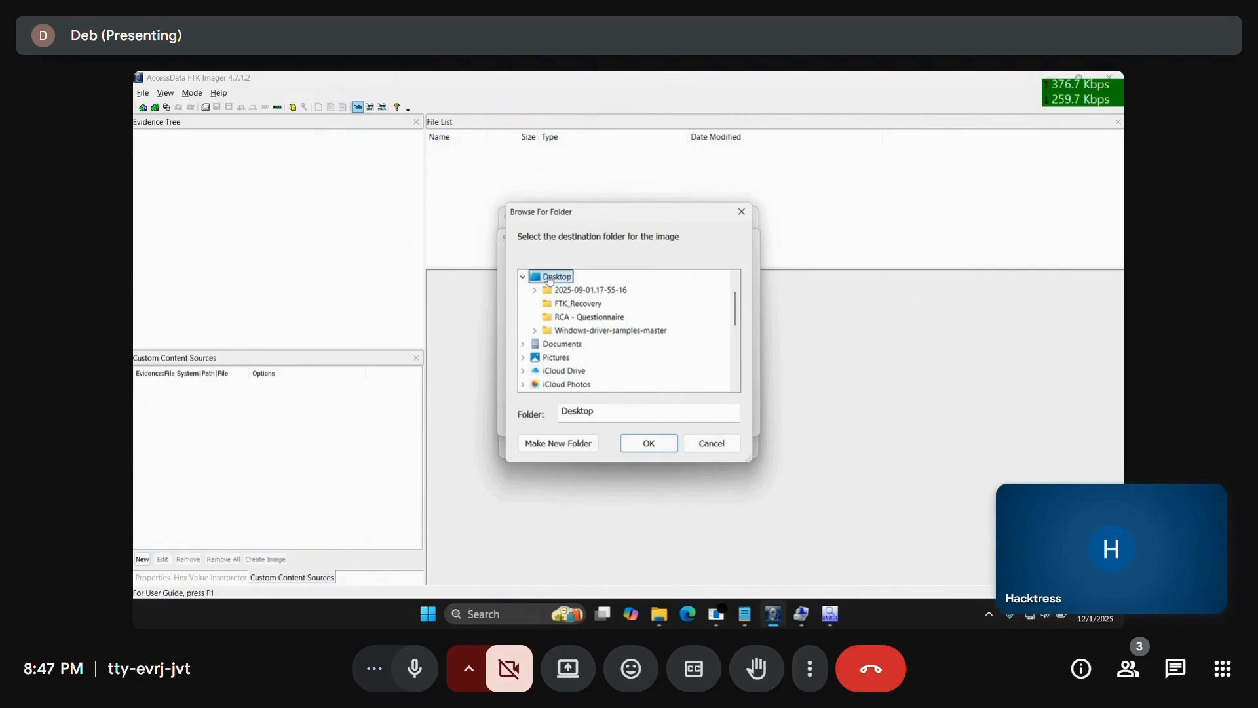
click(553, 444)
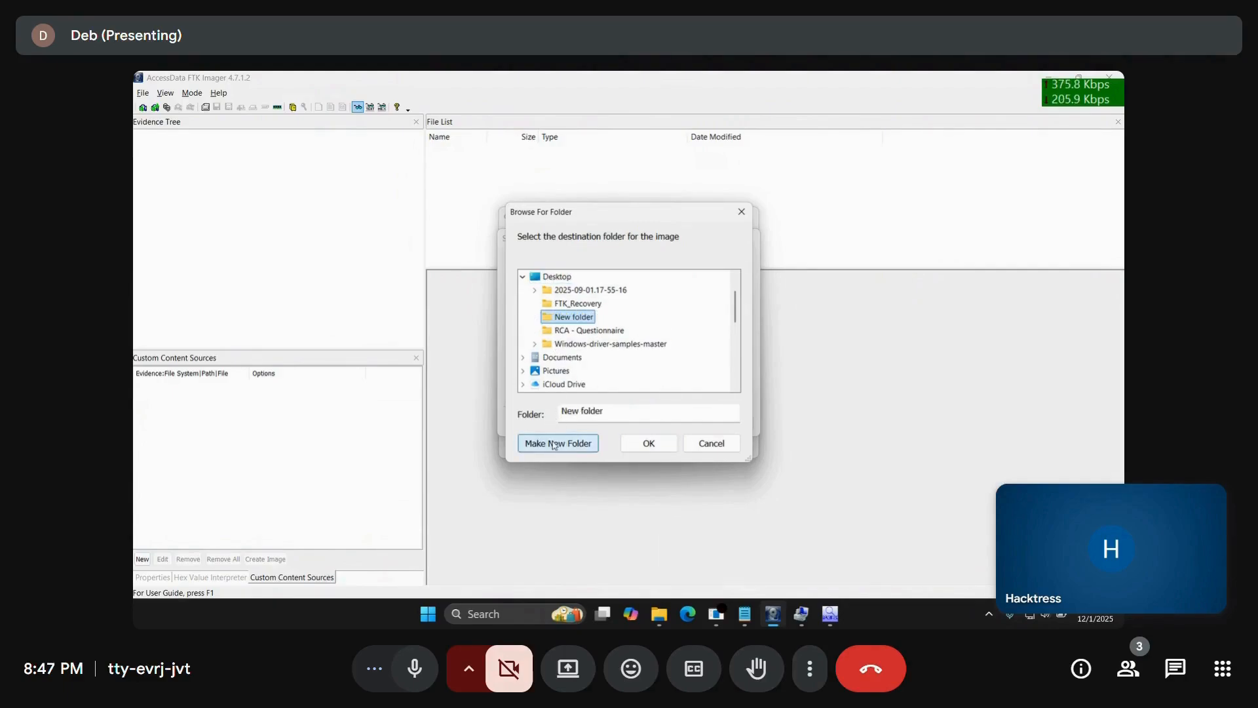
right_click(552, 315)
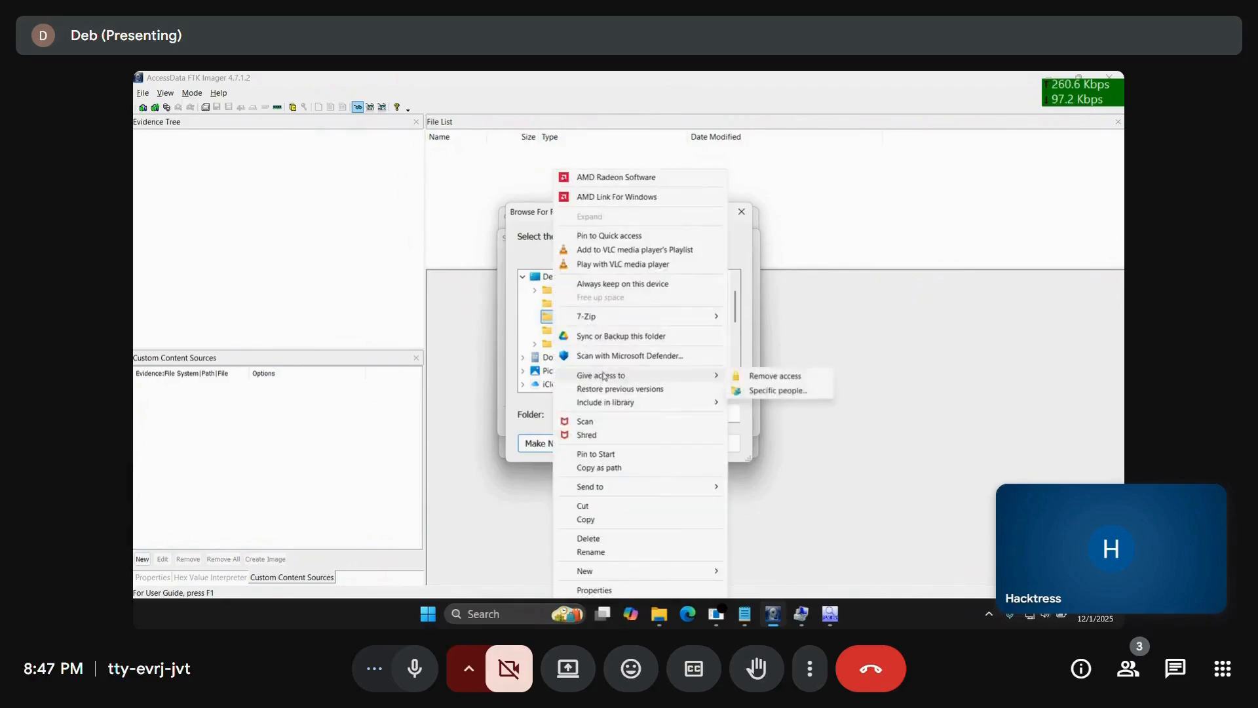
click(598, 553)
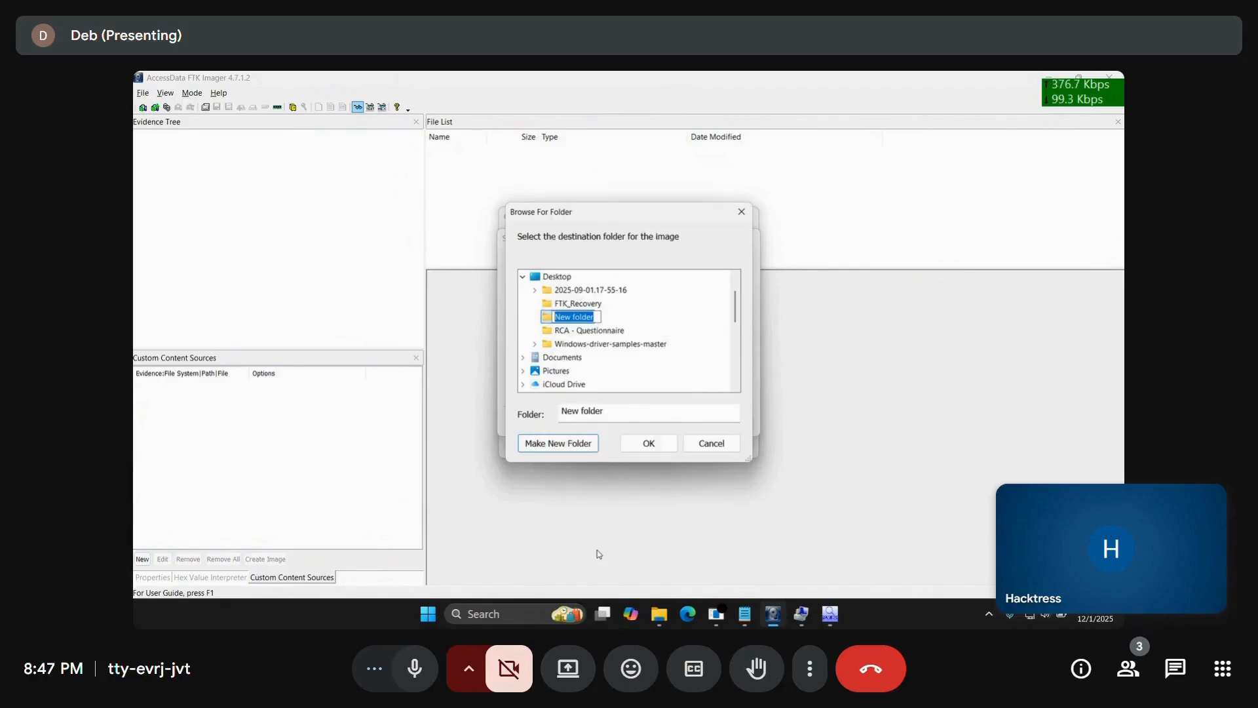
text(FTK-B)
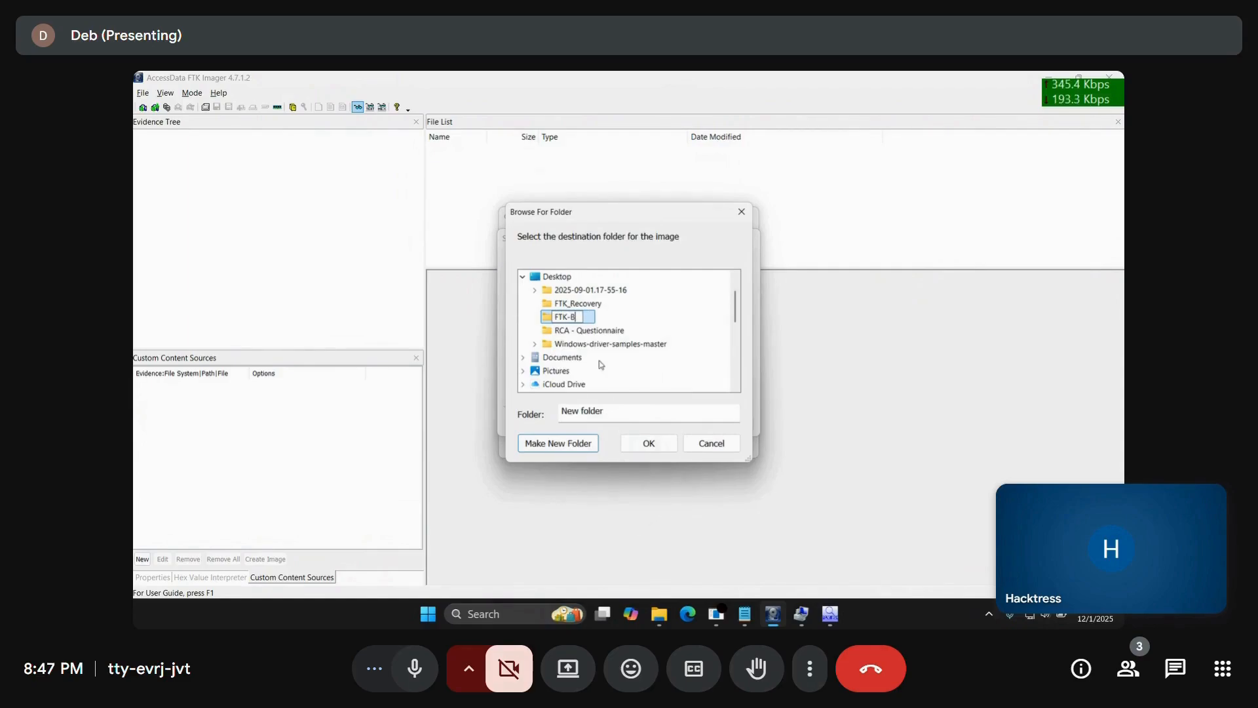
key(Return)
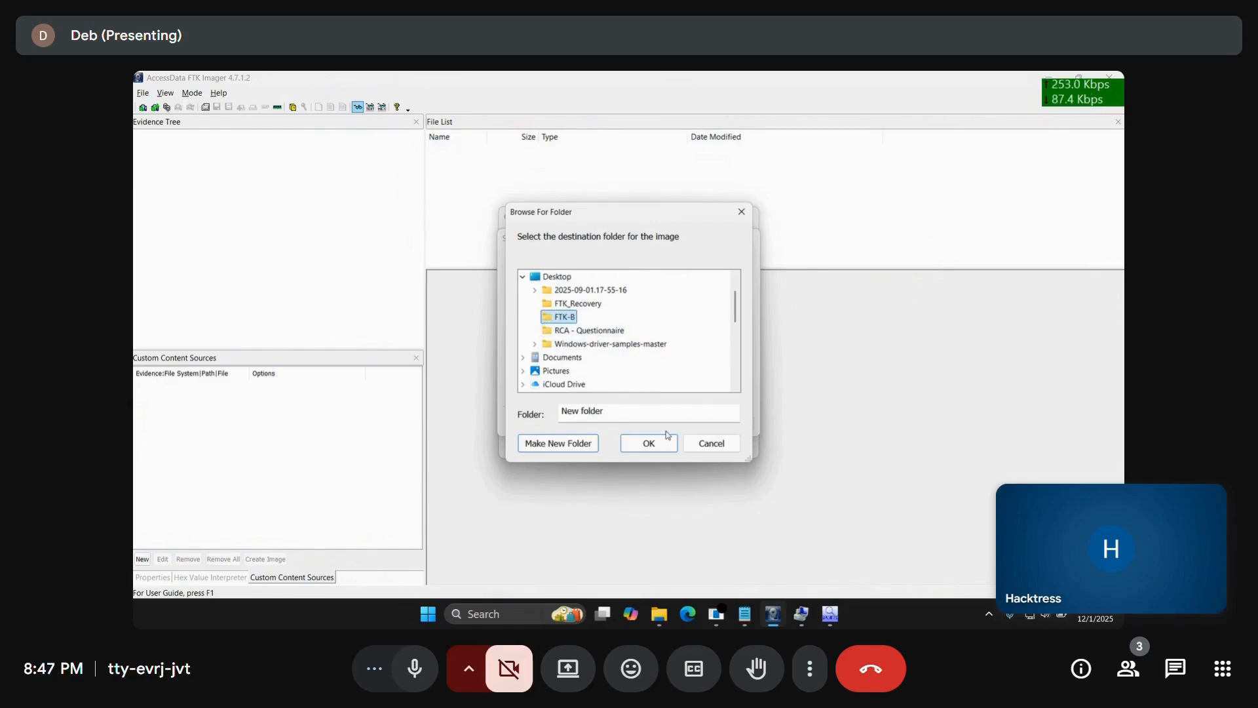
key(Return)
Name the image file TES-DEB-003-001 and finish the destination setup with AD encryption left off.
click(595, 314)
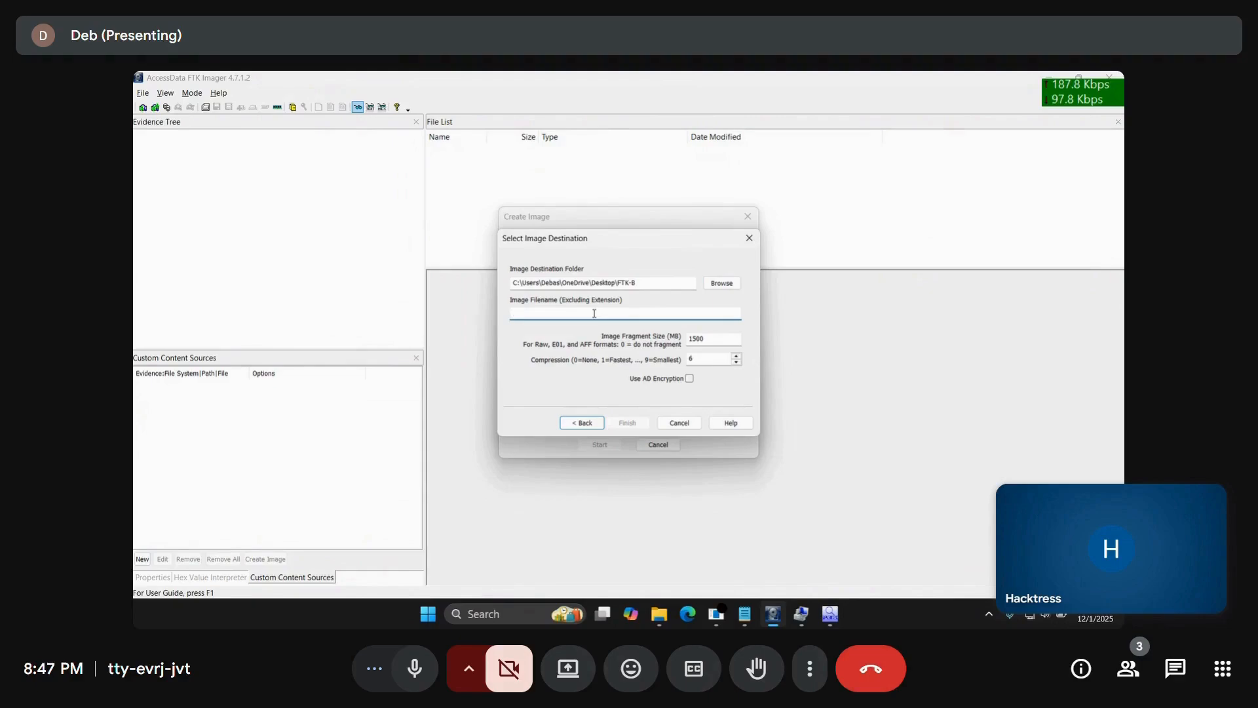
text(TES)
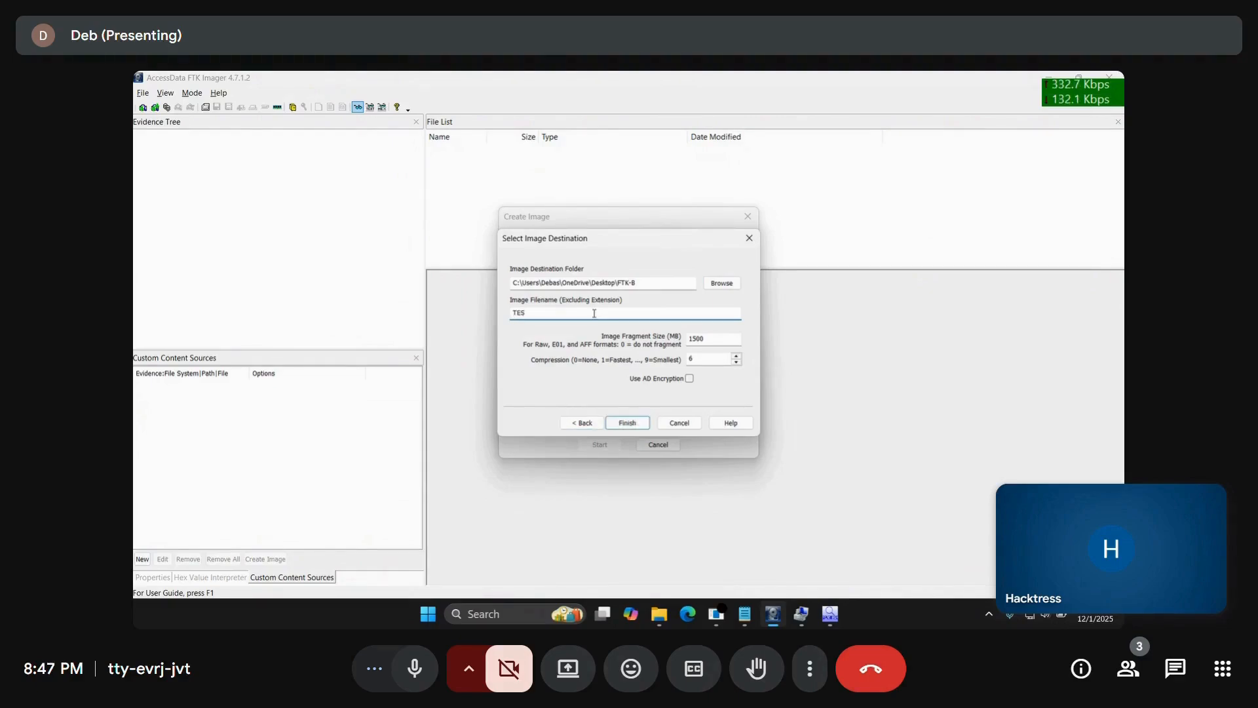
text(-DEB-003-001)
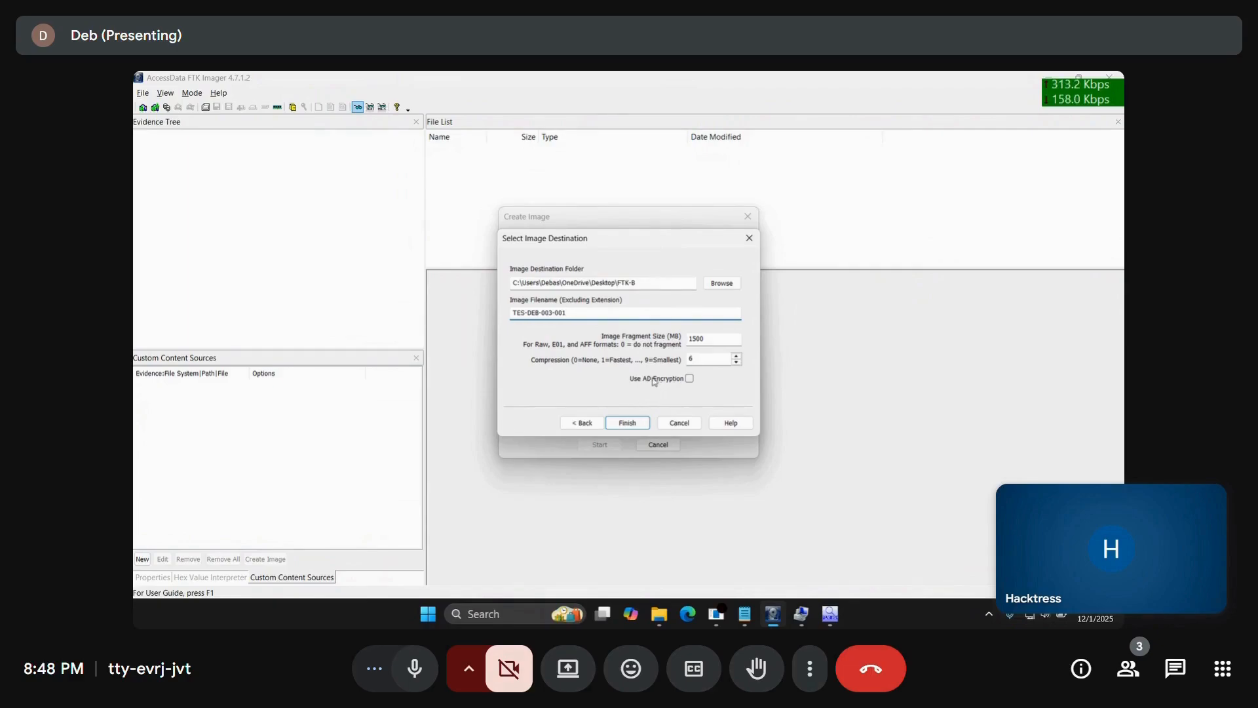
click(689, 380)
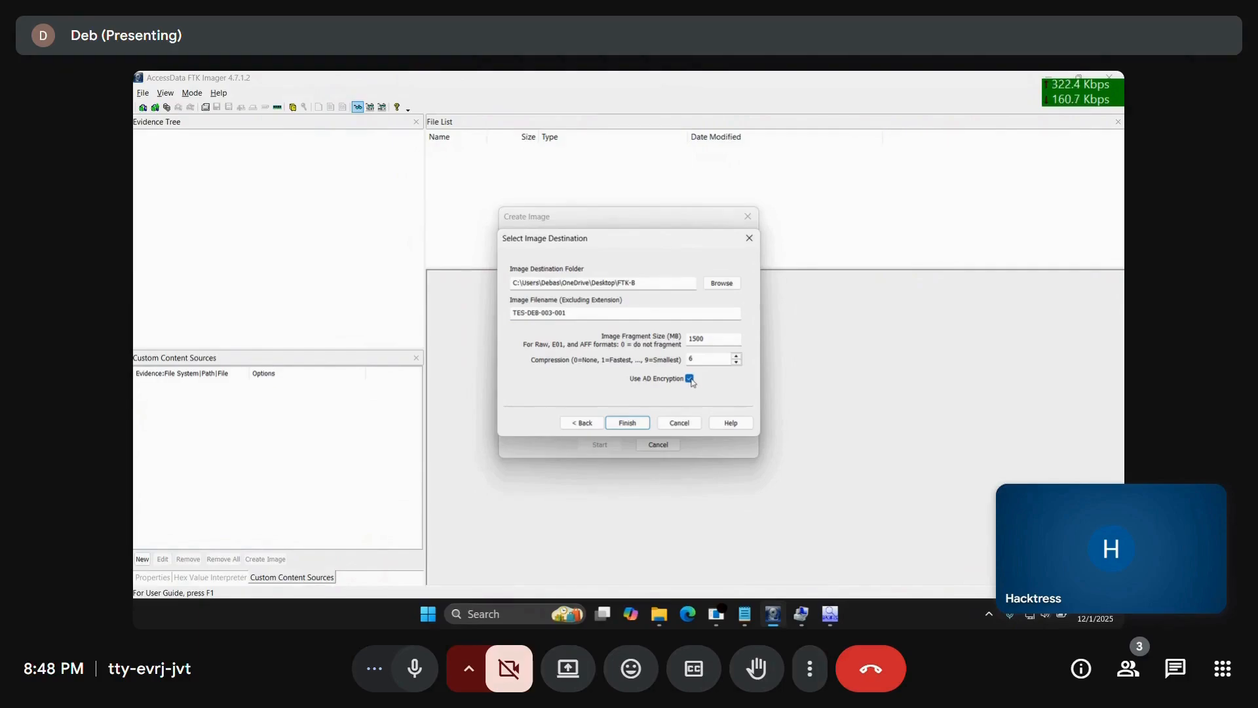
click(691, 379)
click(630, 423)
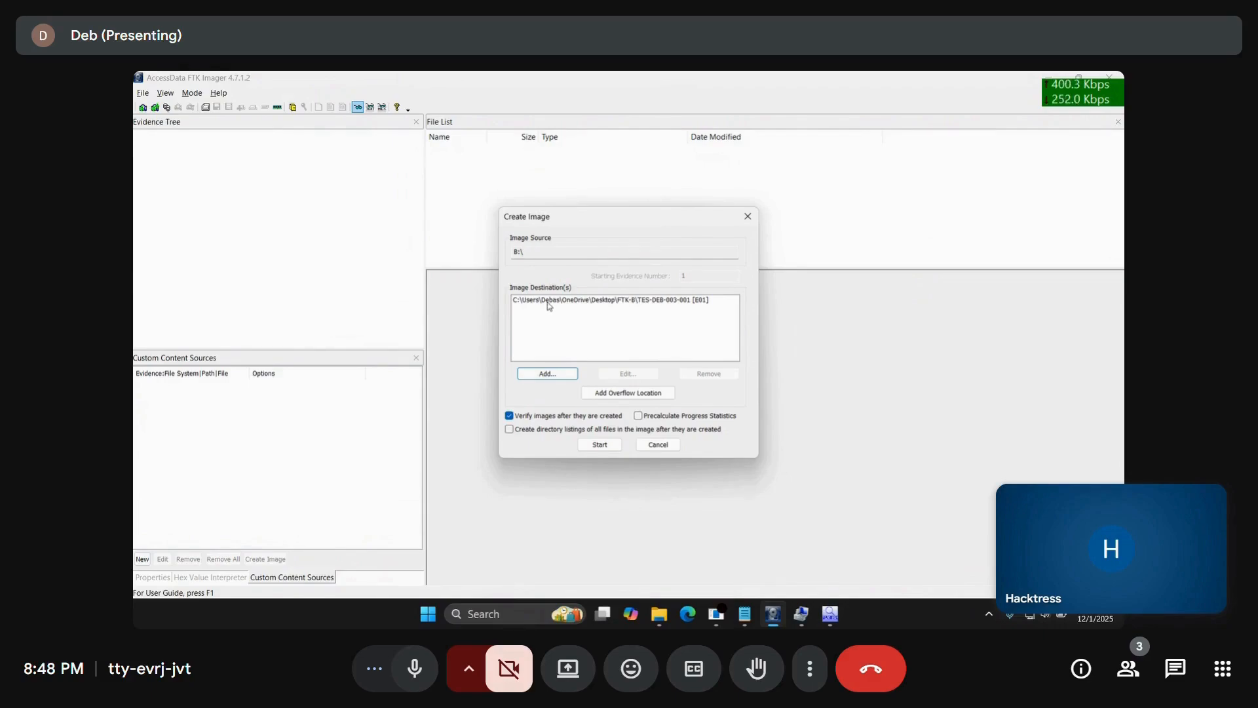
Keep image verification on and enable precalculated progress statistics and directory listings of all files in the image.
click(567, 419)
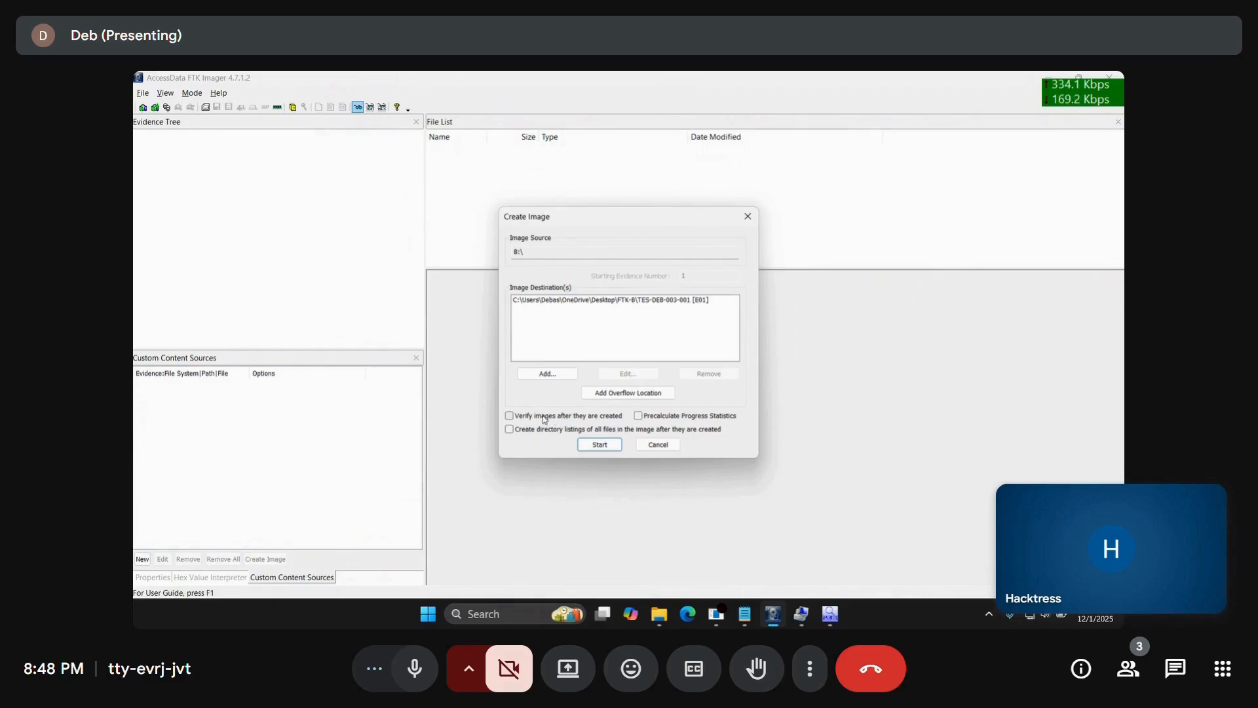
click(543, 419)
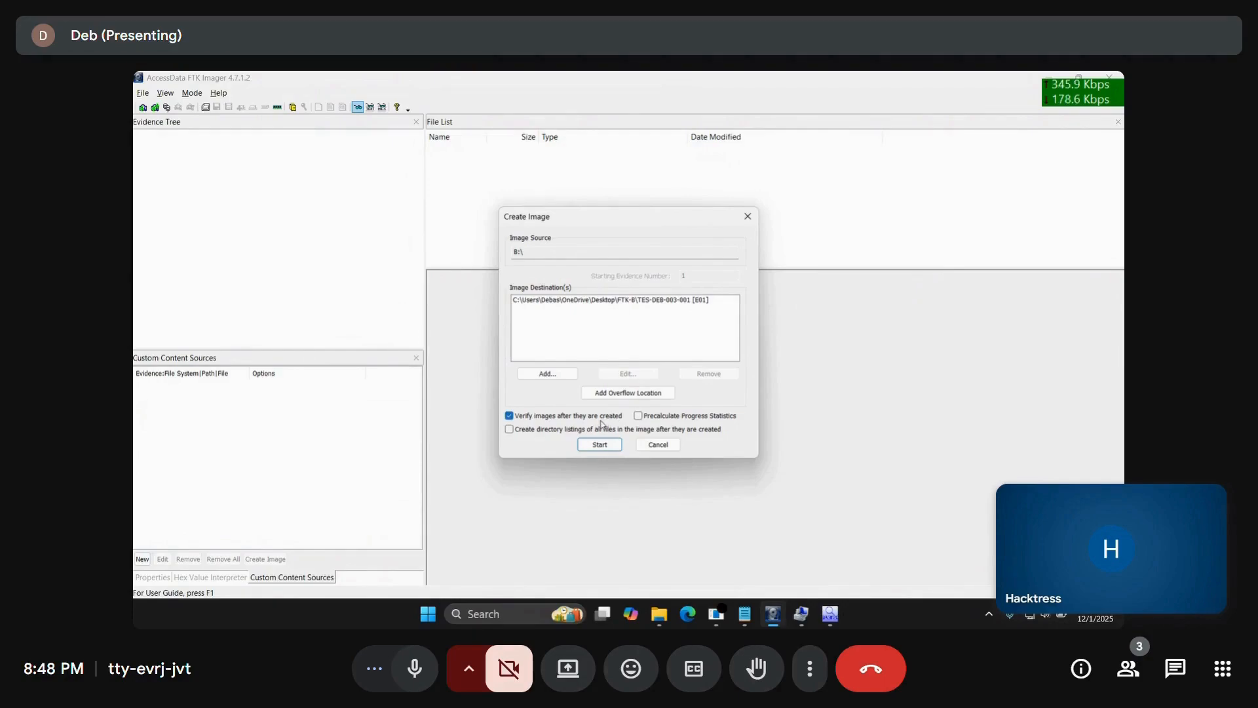
click(638, 417)
click(551, 429)
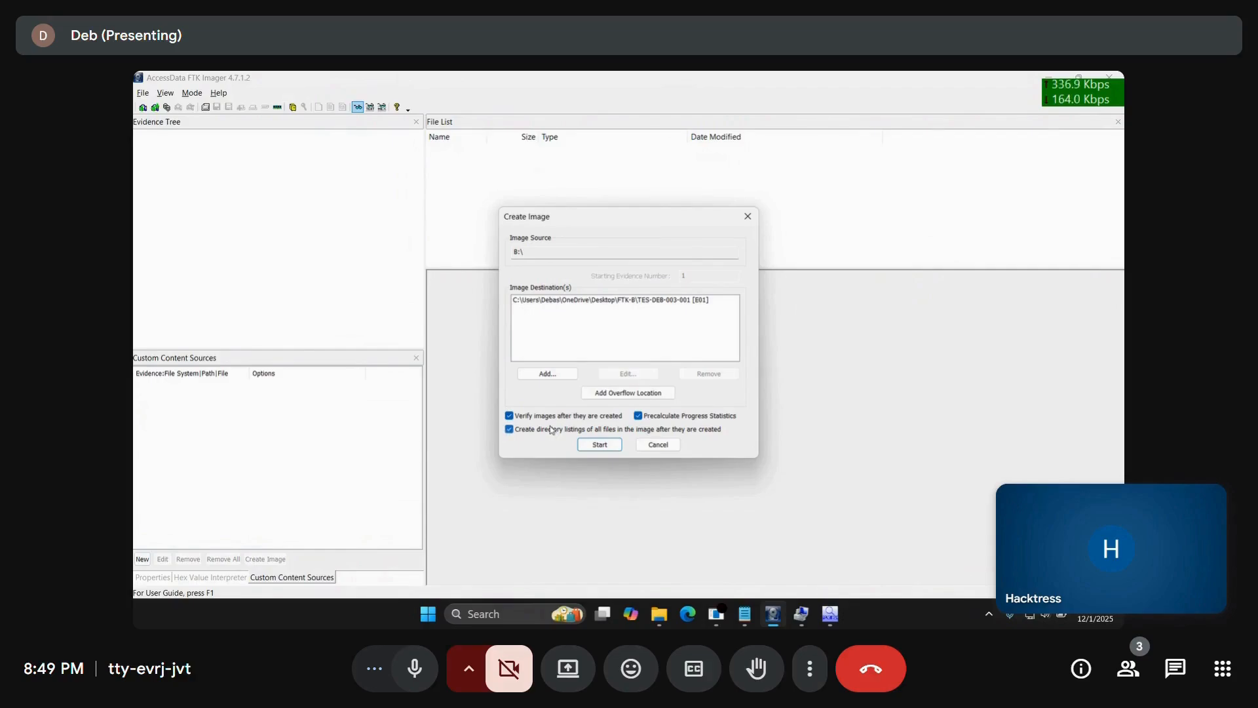
Start creating the image of drive B:, cancel it partway, and highlight the resulting status text.
click(603, 447)
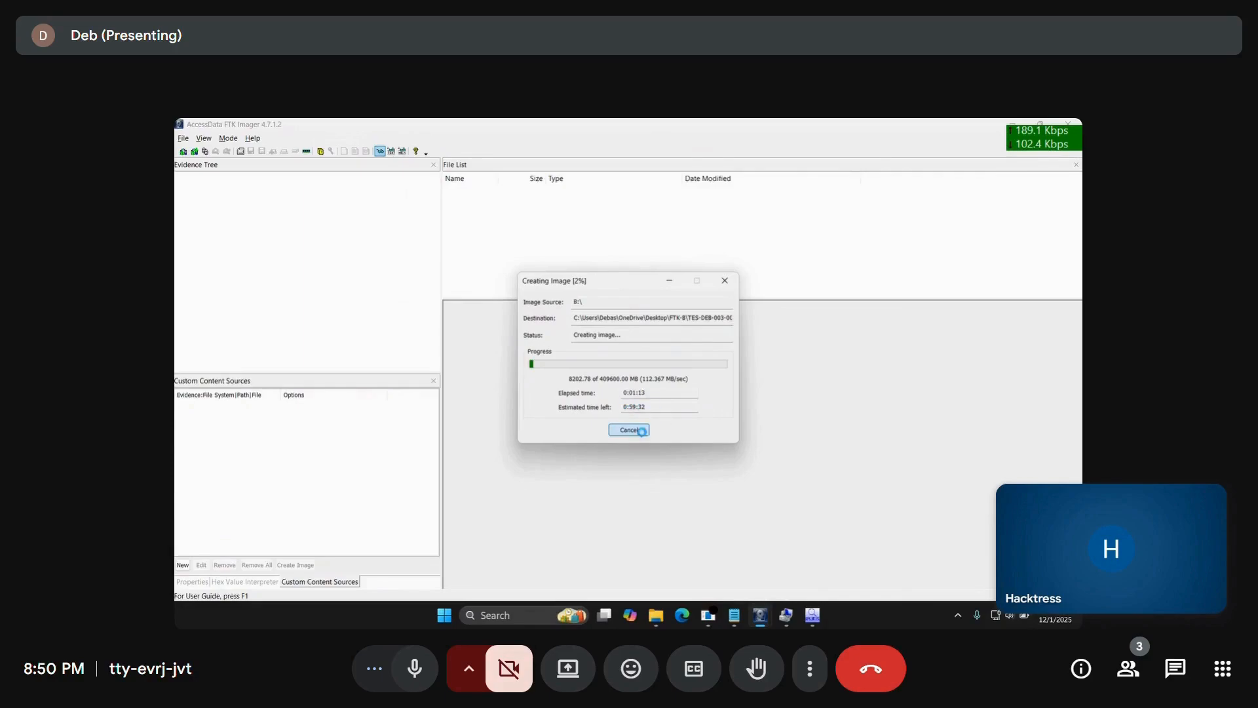
click(637, 412)
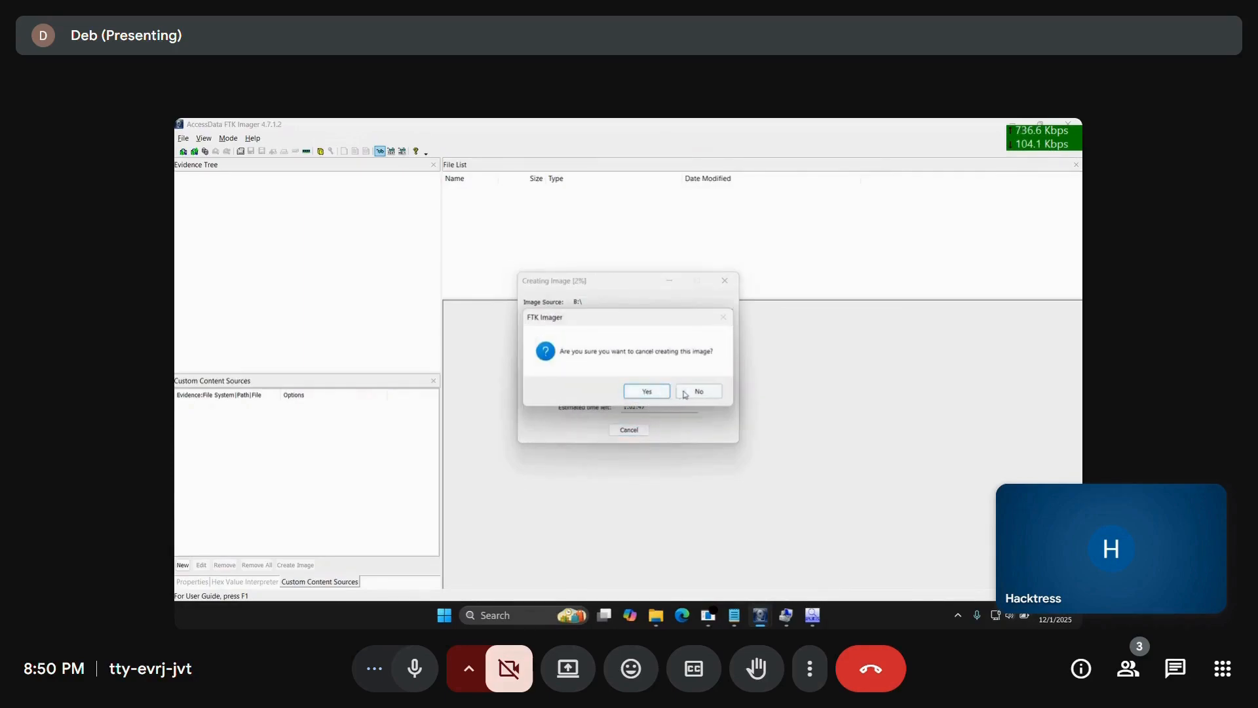
click(660, 393)
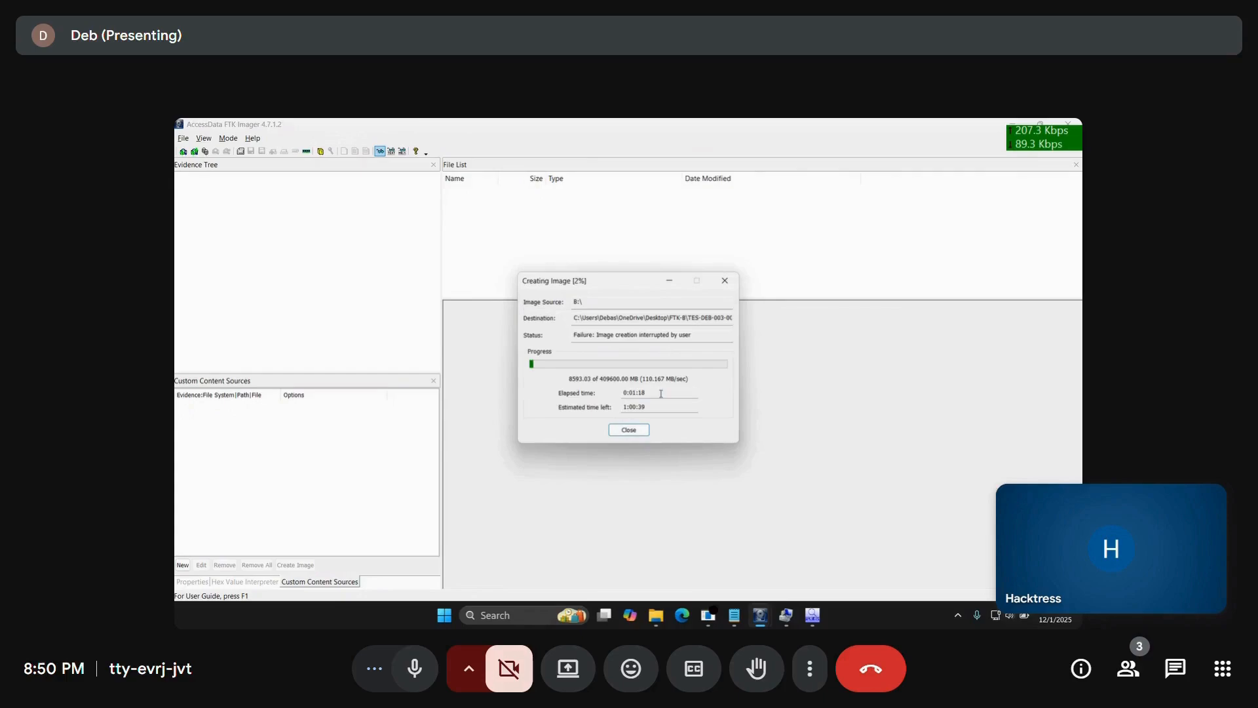
click(574, 334)
mouse_move(573, 334)
mouse_down()
mouse_move(700, 335)
mouse_move(561, 330)
mouse_up()
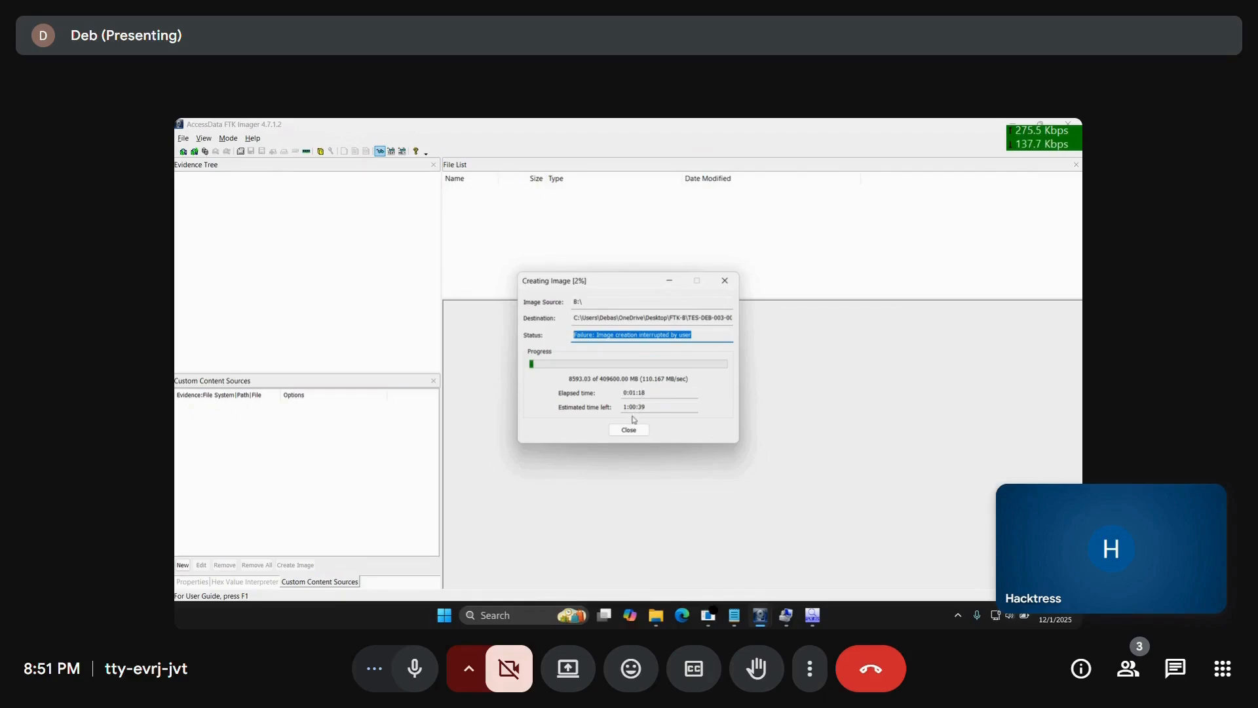
Switch to File Explorer and open the FTK-B folder on the Desktop to inspect the image segment files.
key(super+e)
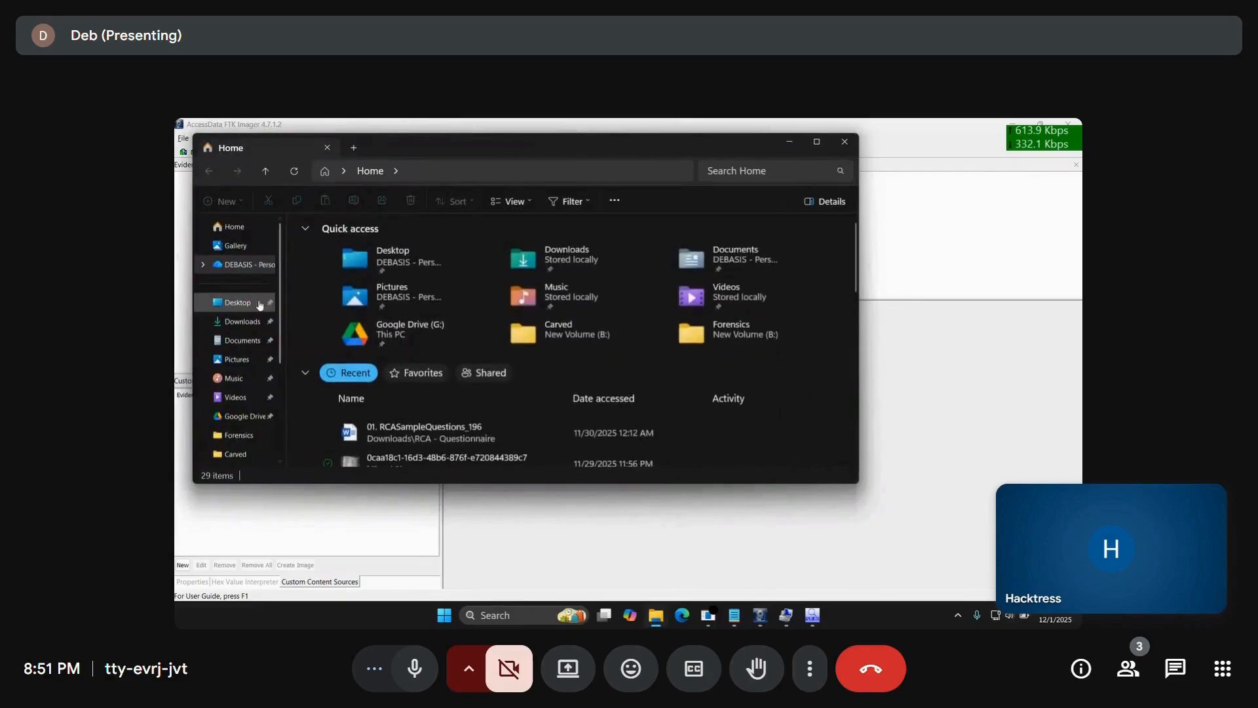
click(260, 304)
click(320, 283)
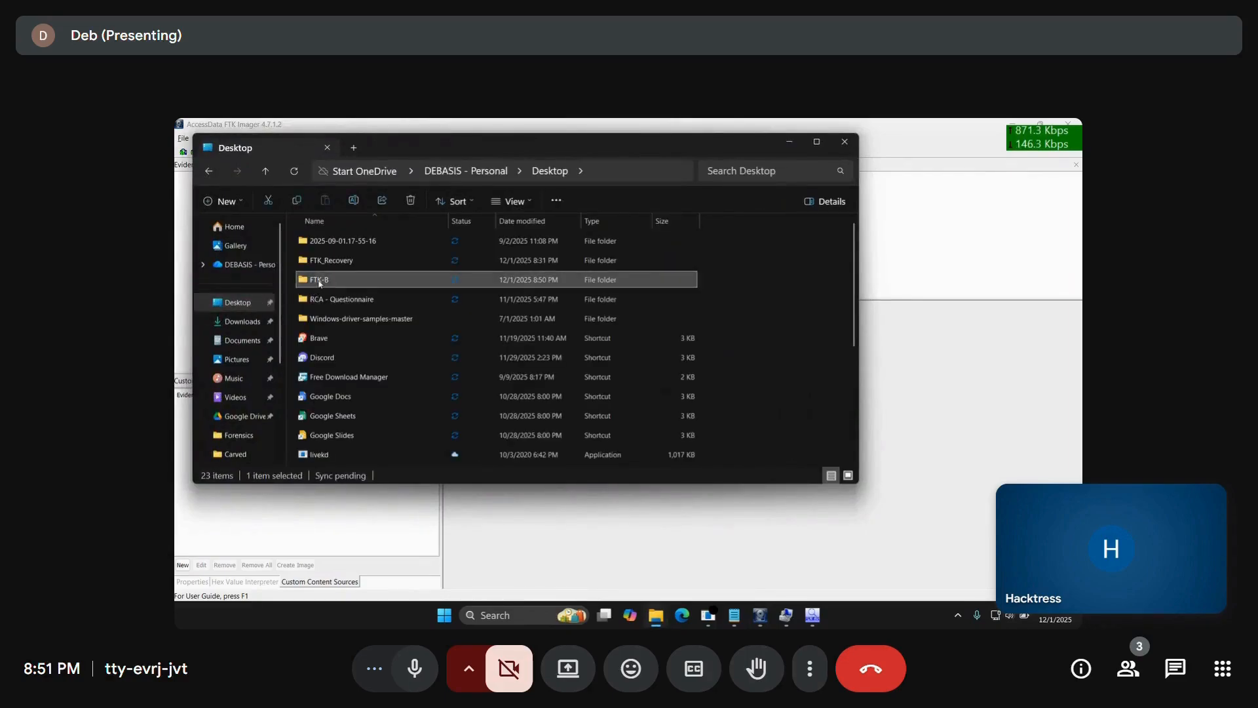
double_click(320, 283)
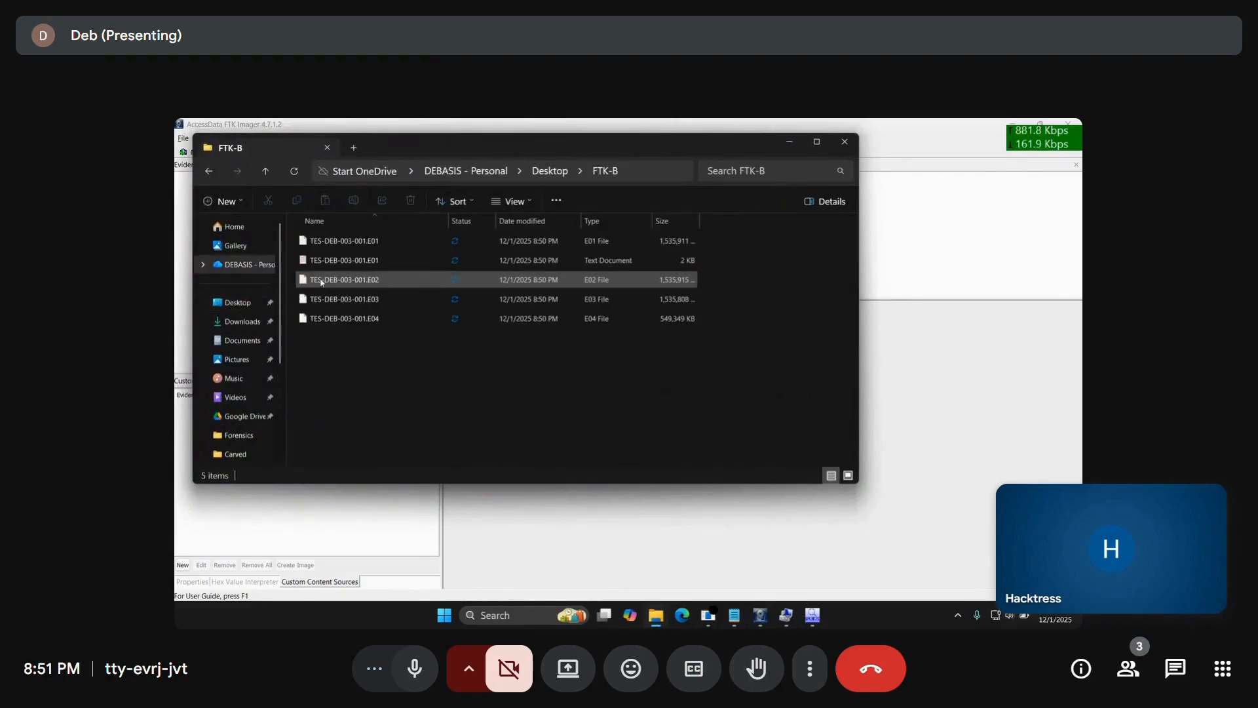
click(350, 247)
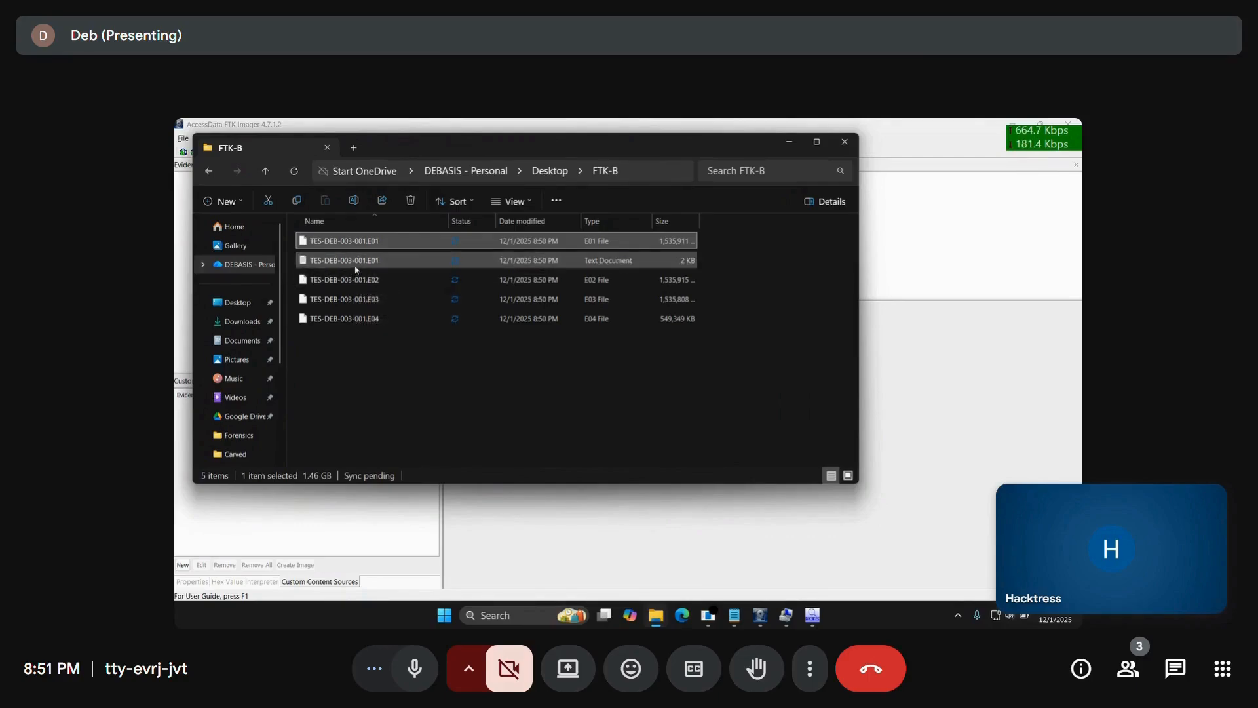
Open the TES-DEB-003-001.E01 text report and review its case information, drive geometry, hashes and segment list.
double_click(356, 260)
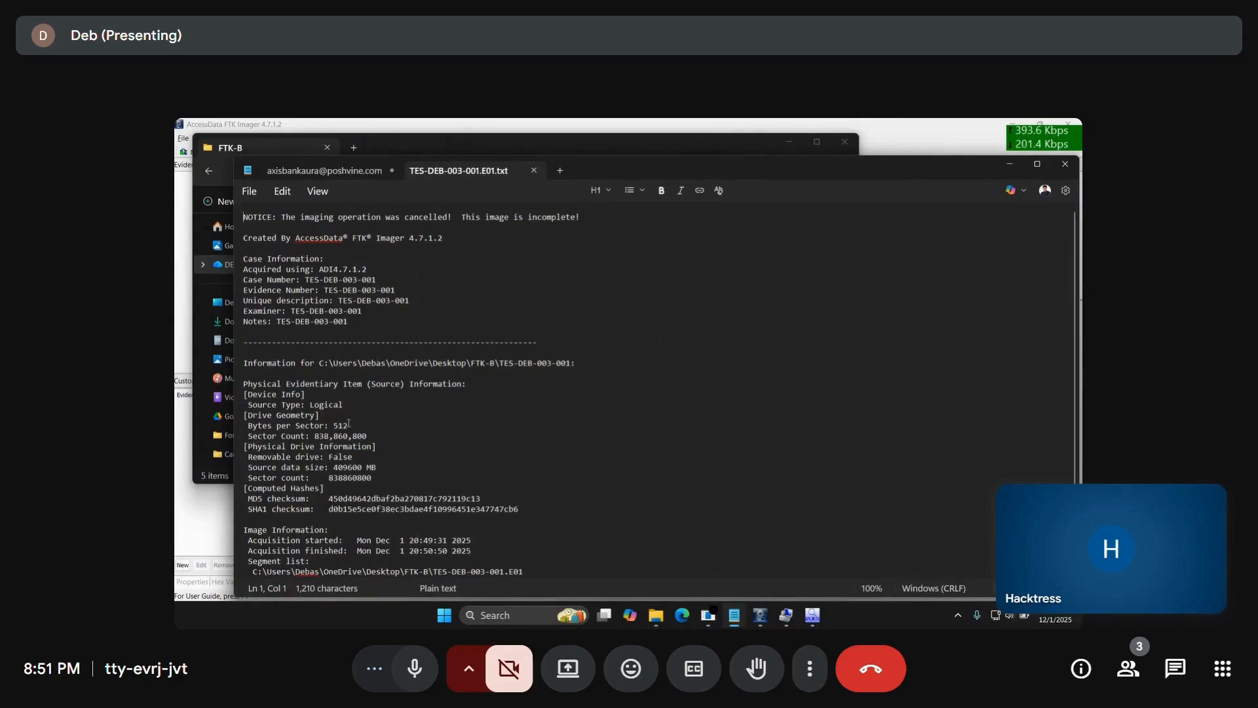
mouse_move(348, 425)
mouse_down()
mouse_move(323, 427)
mouse_move(367, 435)
mouse_move(326, 430)
mouse_up()
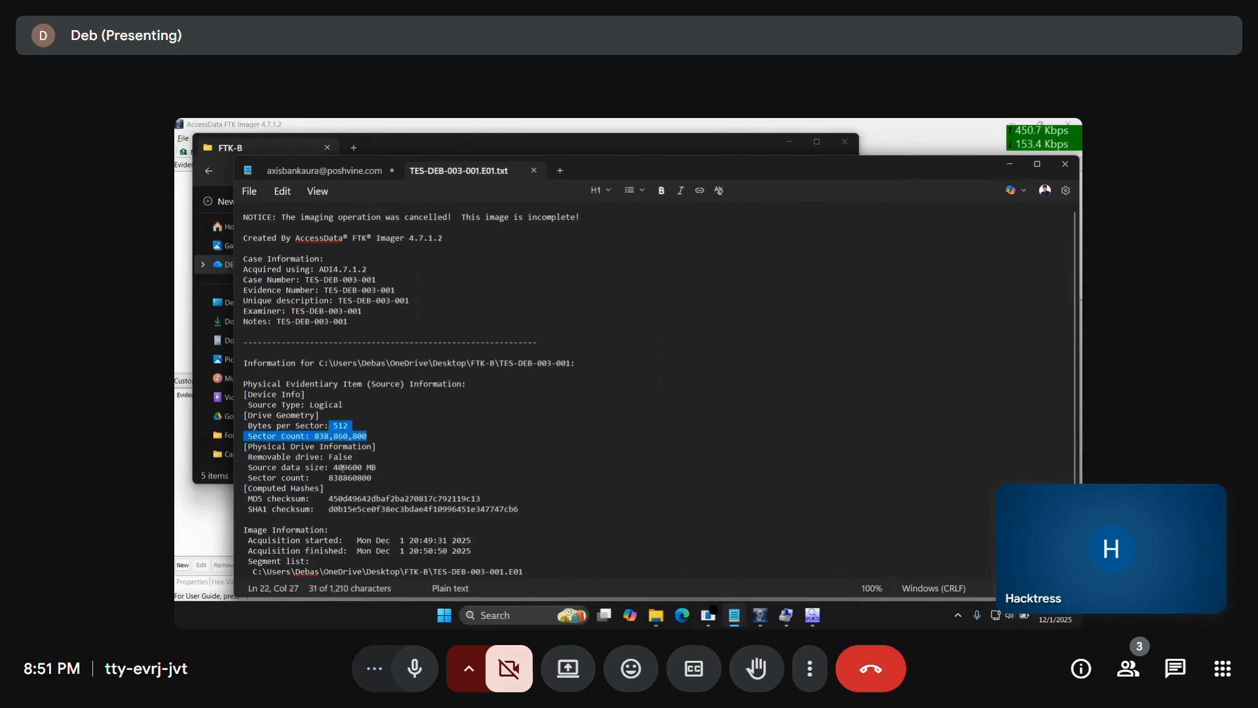
scroll(382, 477, down, 2)
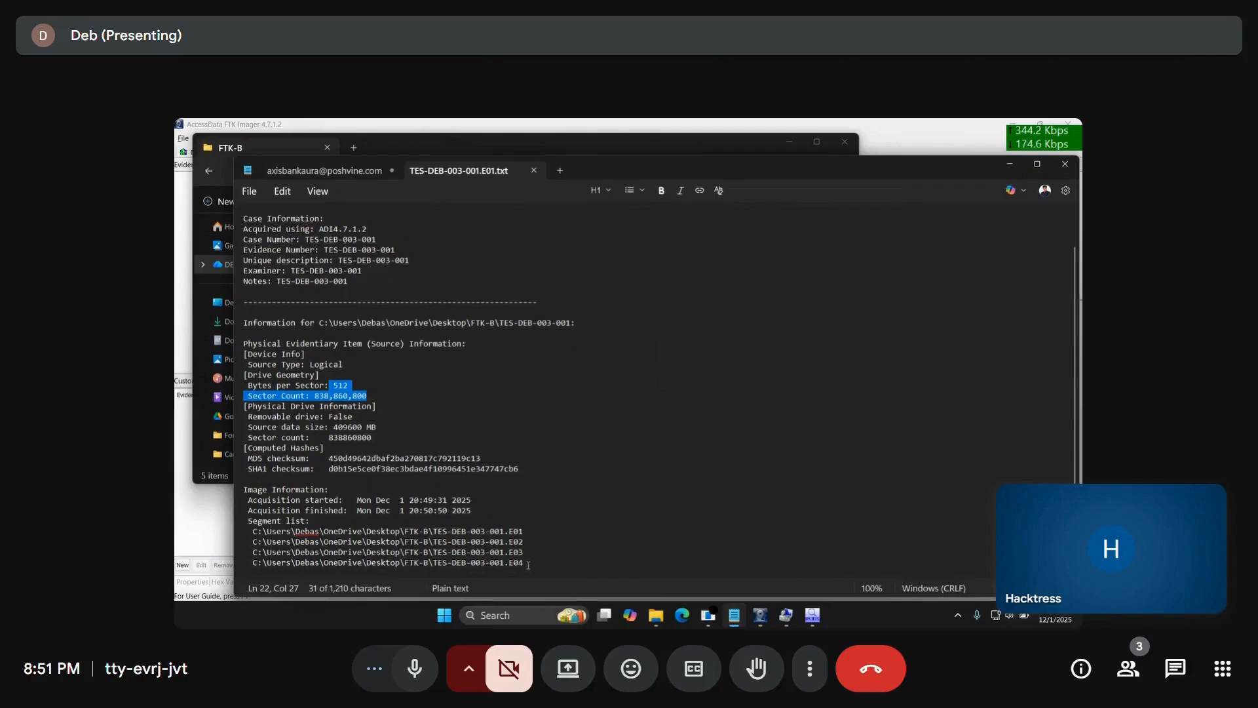
click(529, 564)
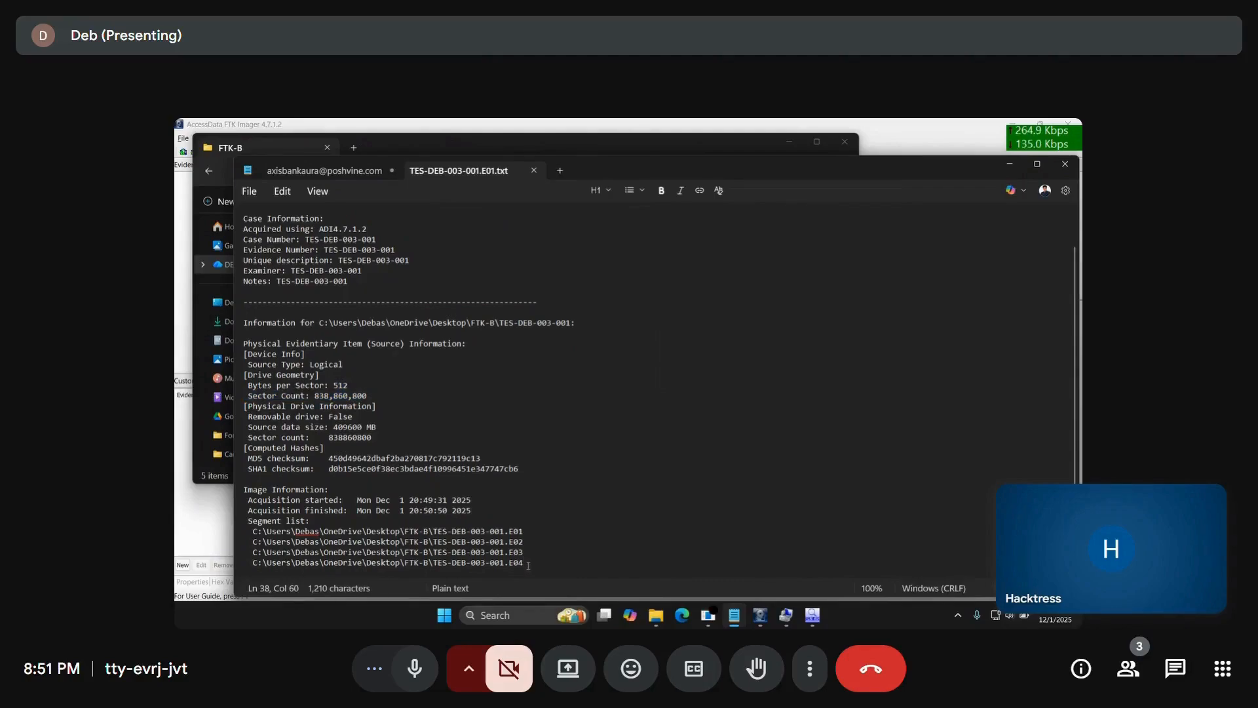
drag(528, 563, 398, 520)
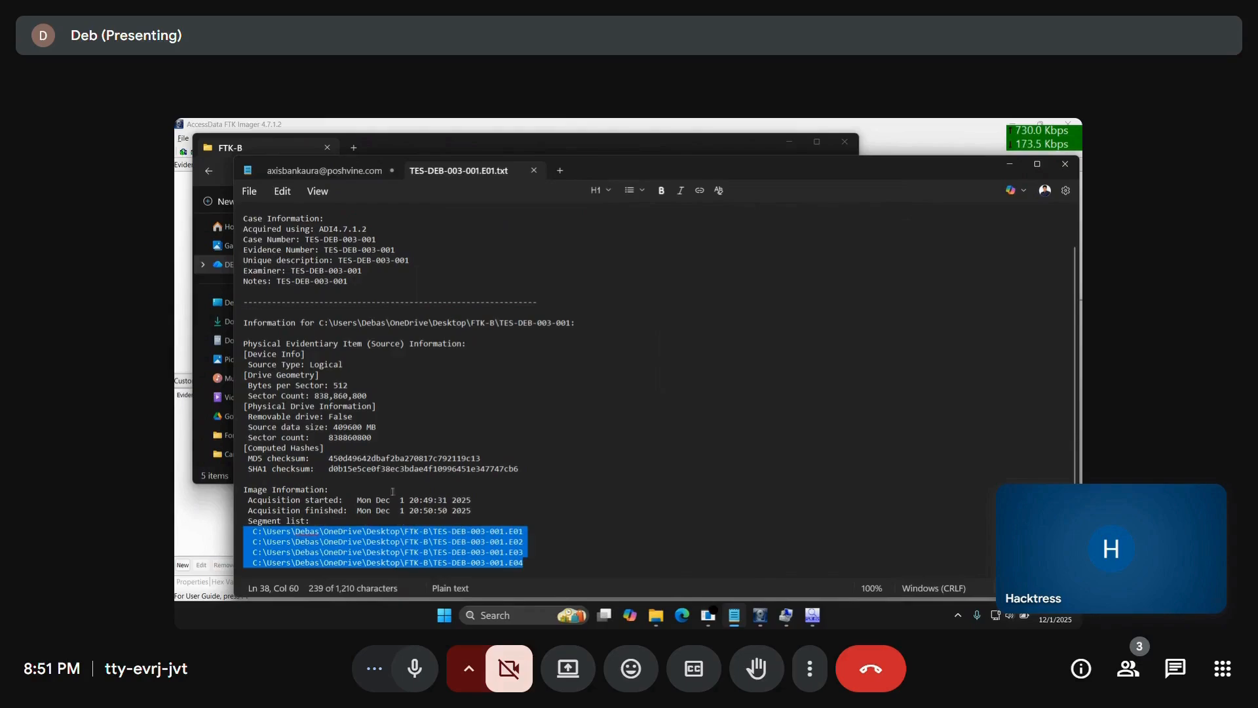
drag(369, 228, 290, 229)
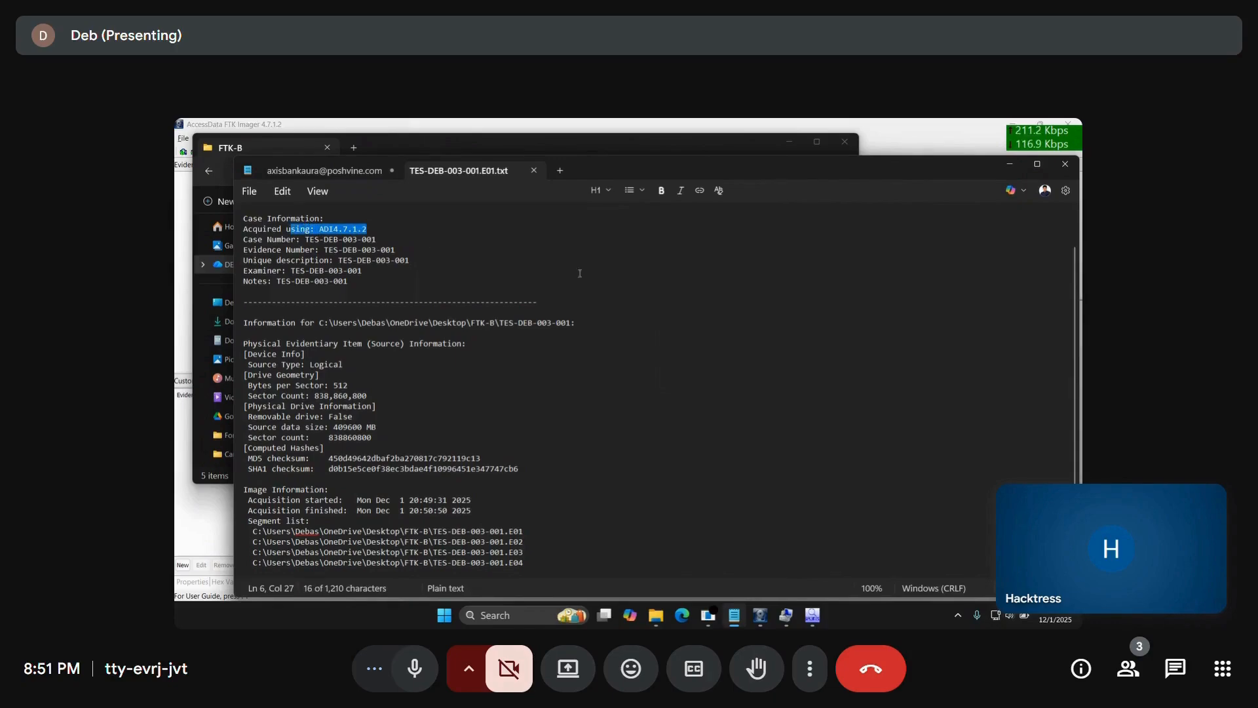
Close the text report, minimize the FTK-B folder window, and dismiss the cancelled imaging progress dialog.
click(1064, 164)
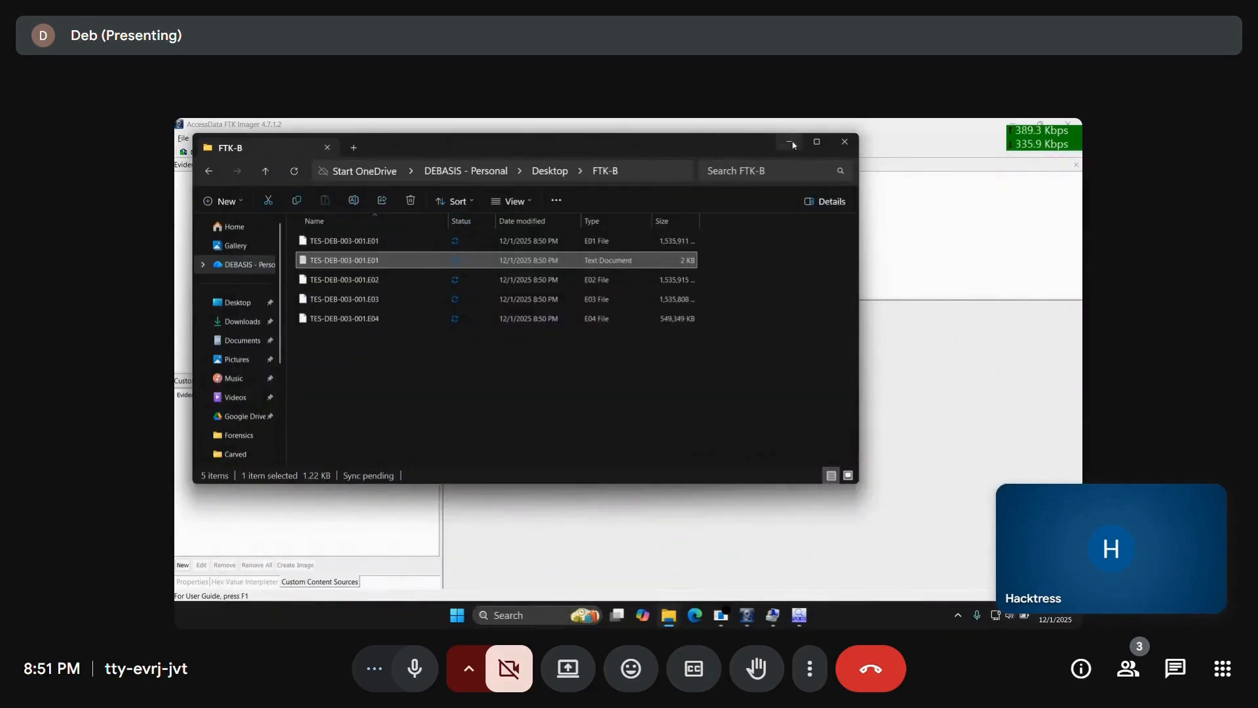
click(790, 143)
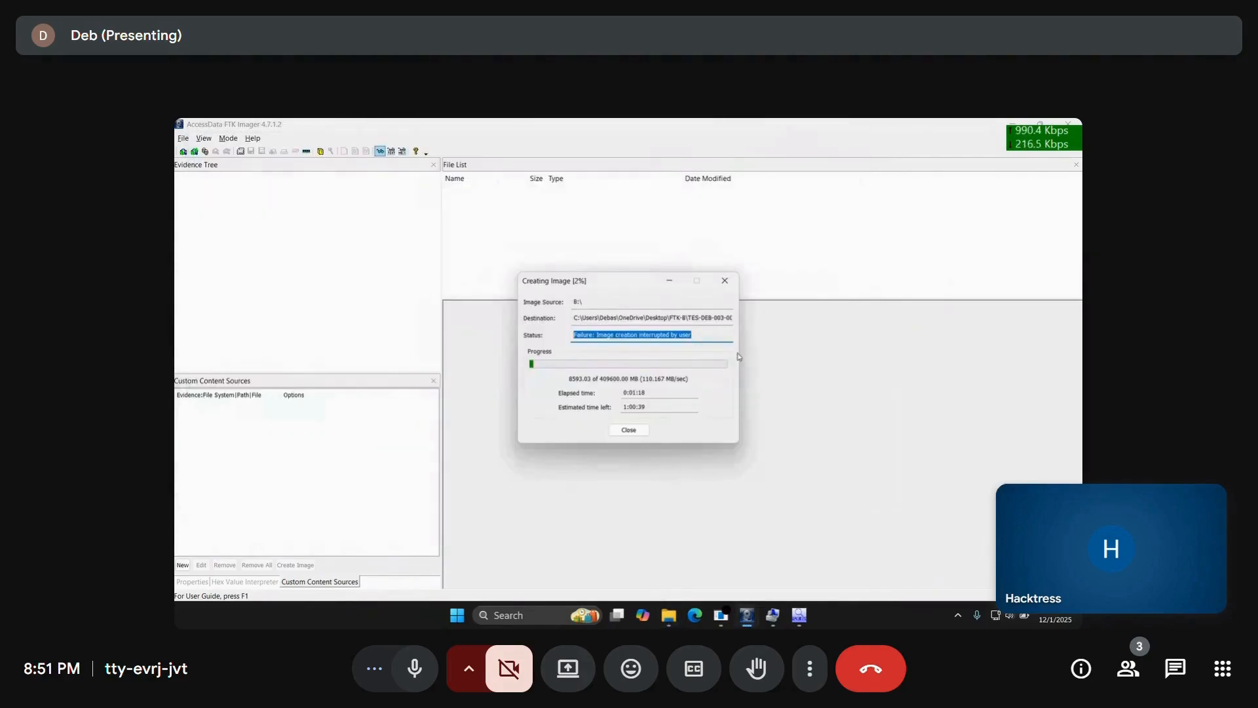
click(640, 432)
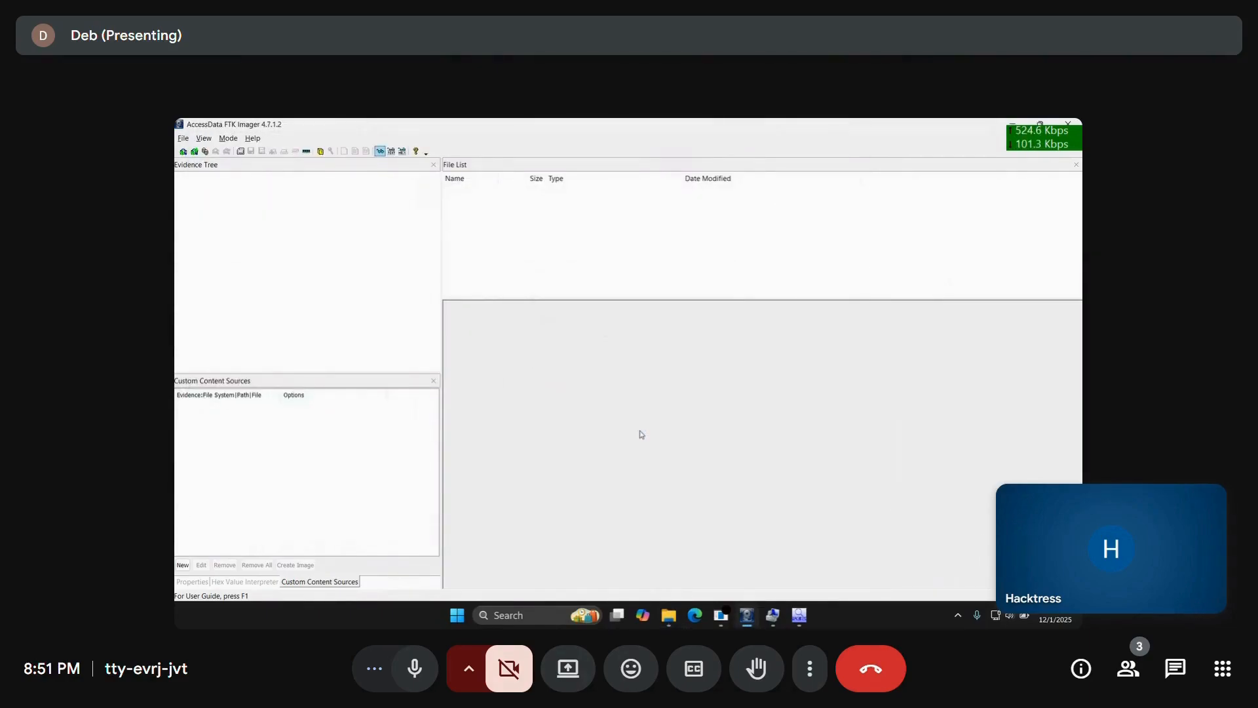
Add the logical drive B:\ - New Volume [NTFS] as an evidence item.
click(184, 140)
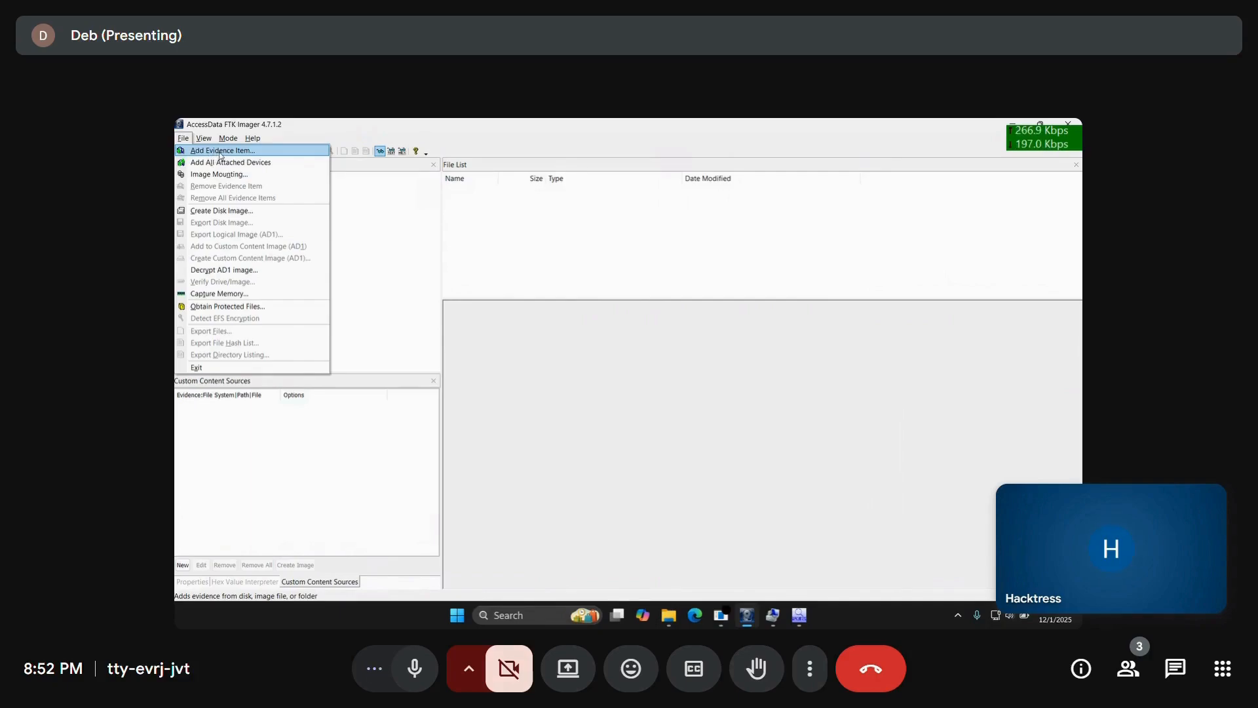
click(220, 153)
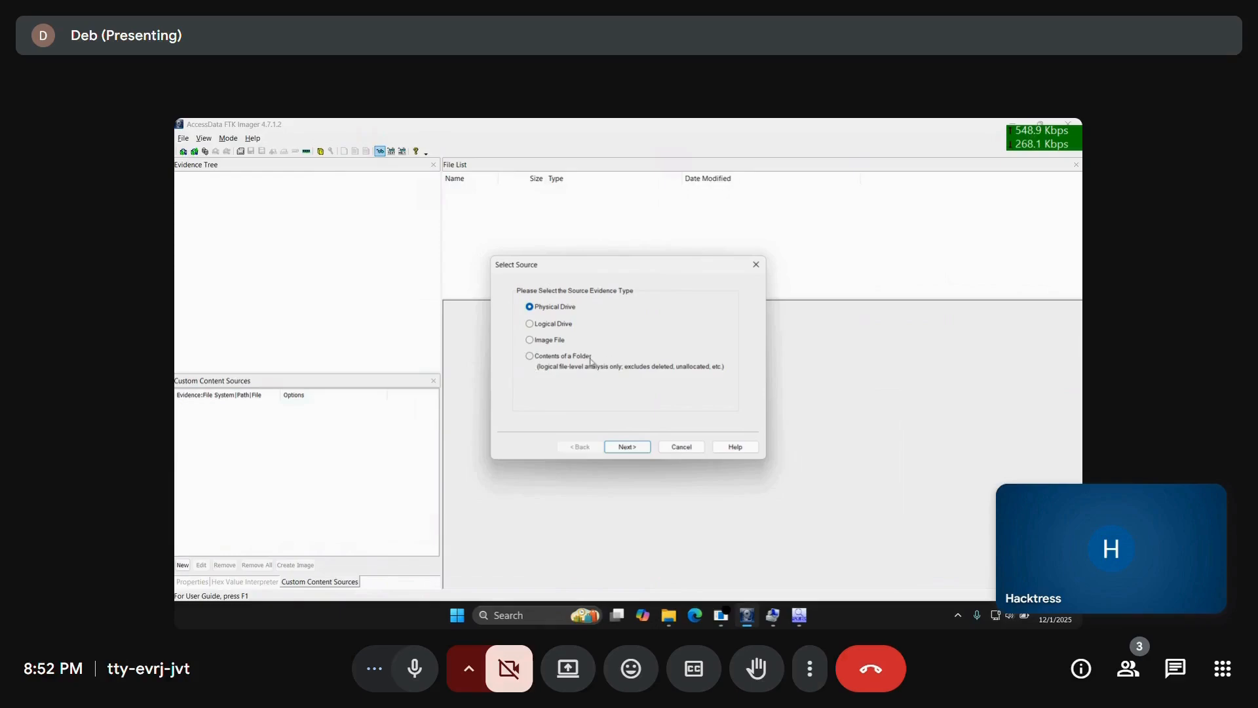
click(542, 324)
click(543, 341)
click(565, 326)
click(629, 447)
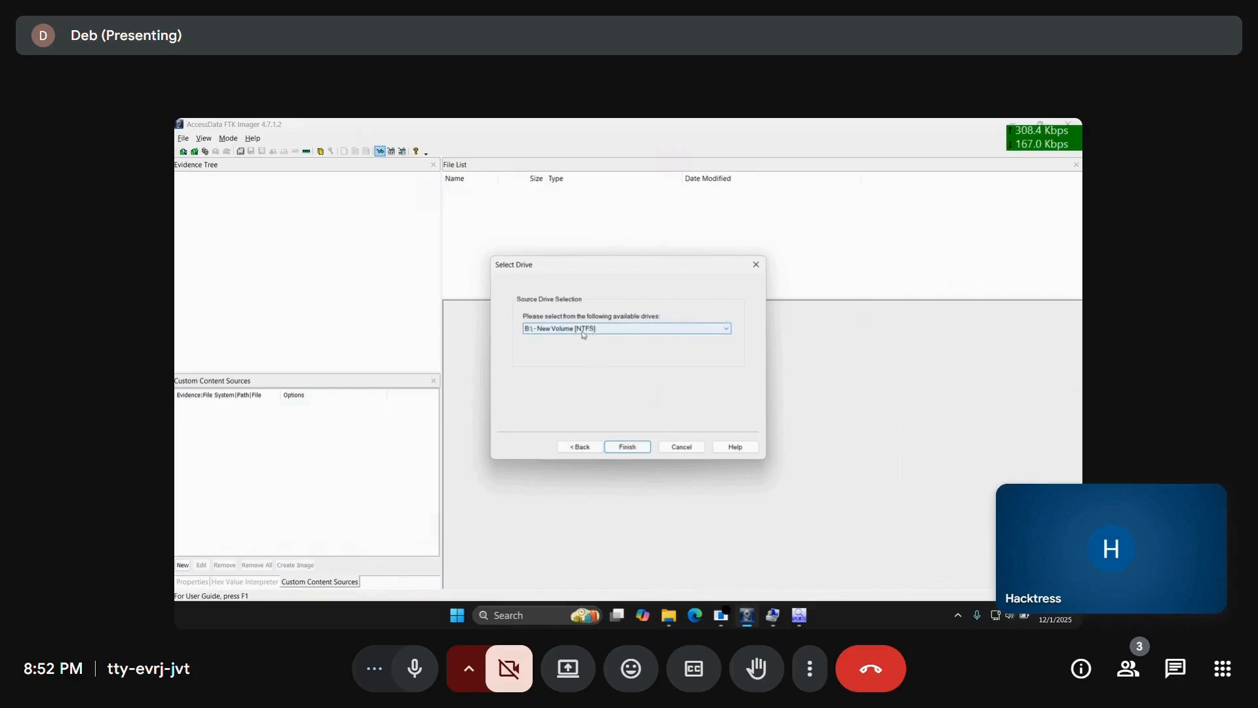
click(627, 447)
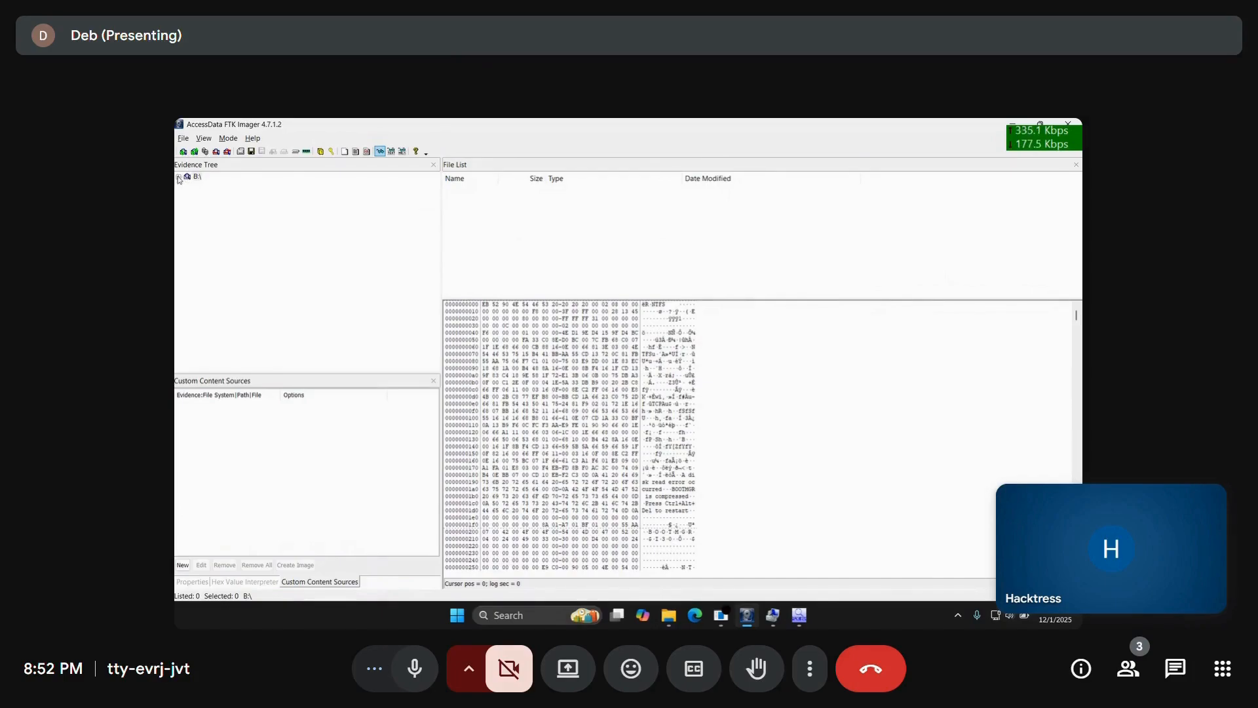
Expand drive B: in the evidence tree and list the contents of the unallocated space and orphan folders 1 and 10.
click(178, 177)
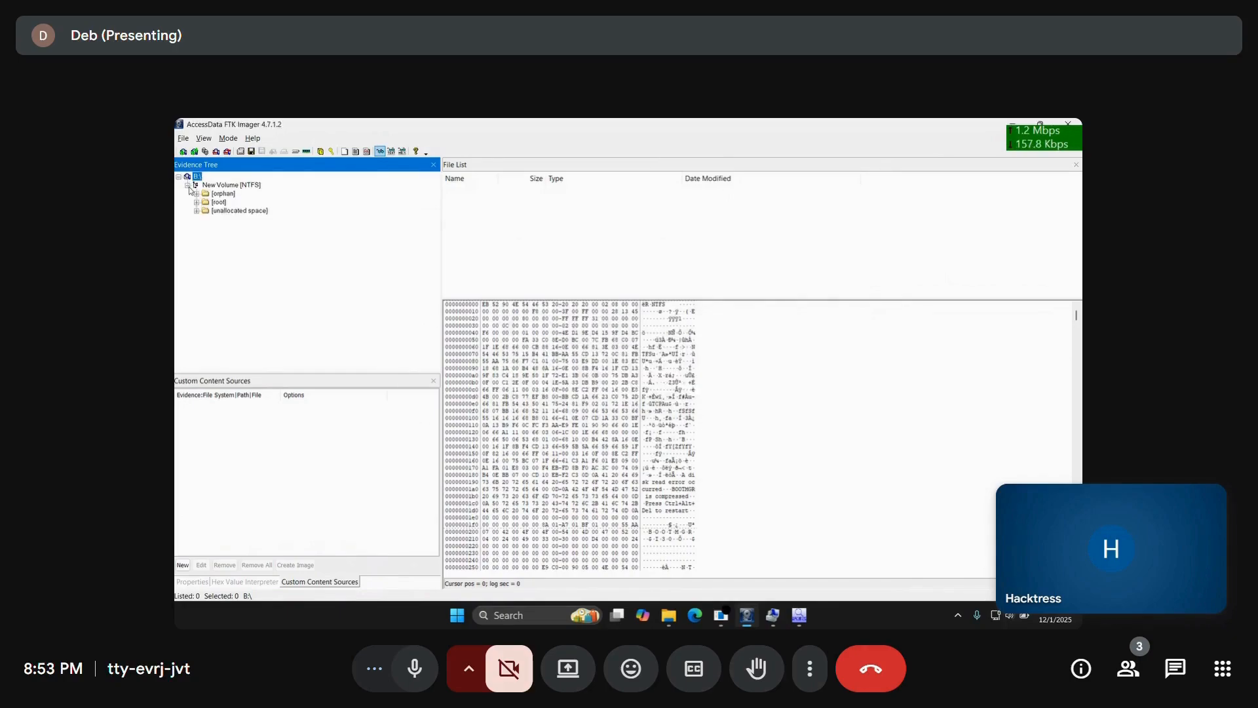
click(240, 211)
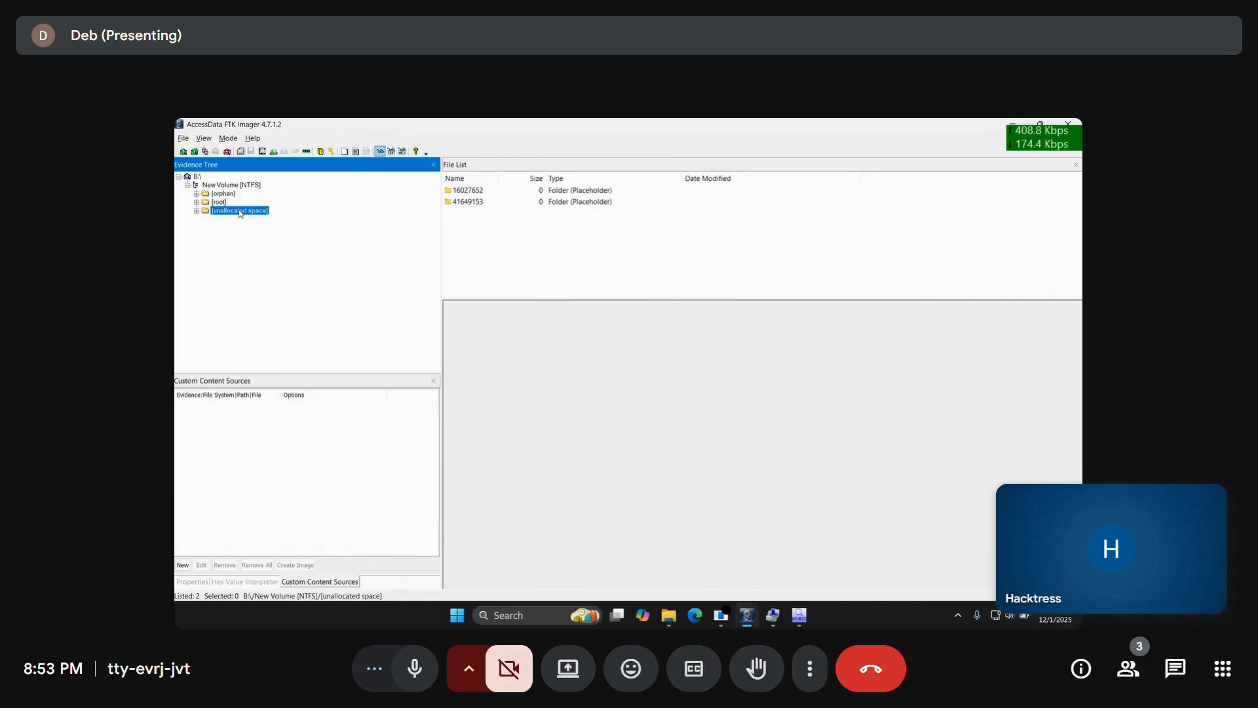
click(195, 194)
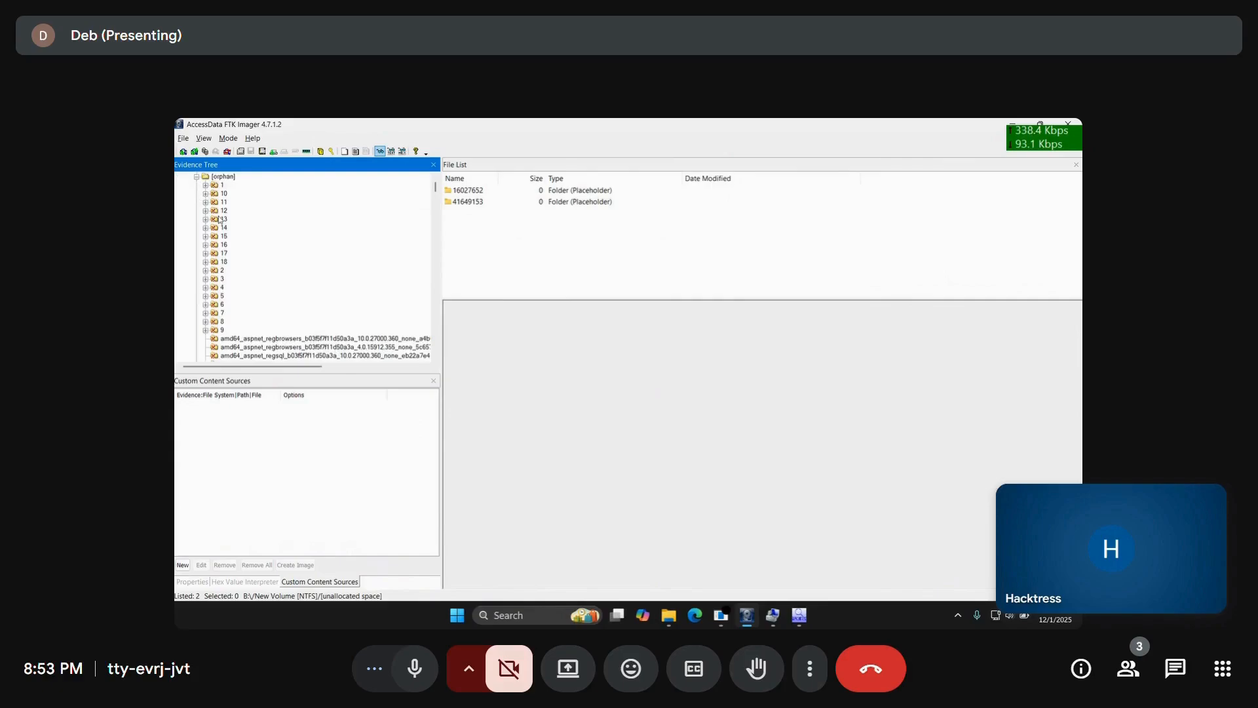
click(217, 203)
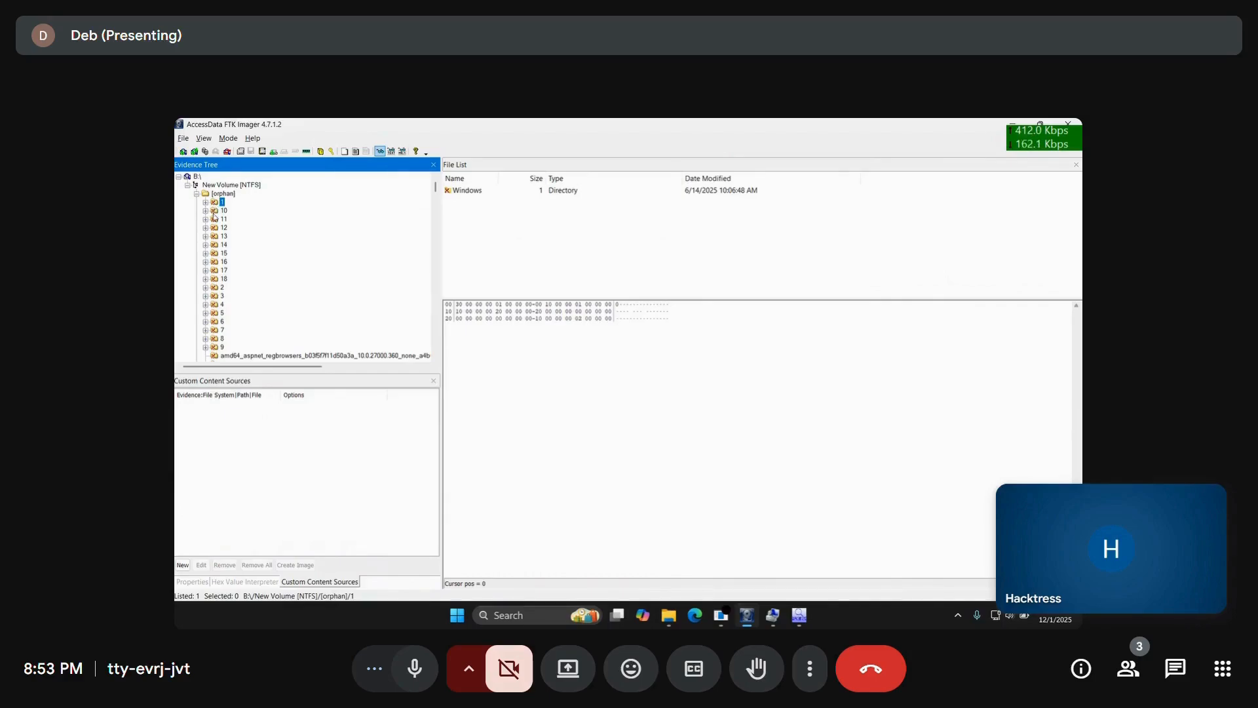
click(217, 211)
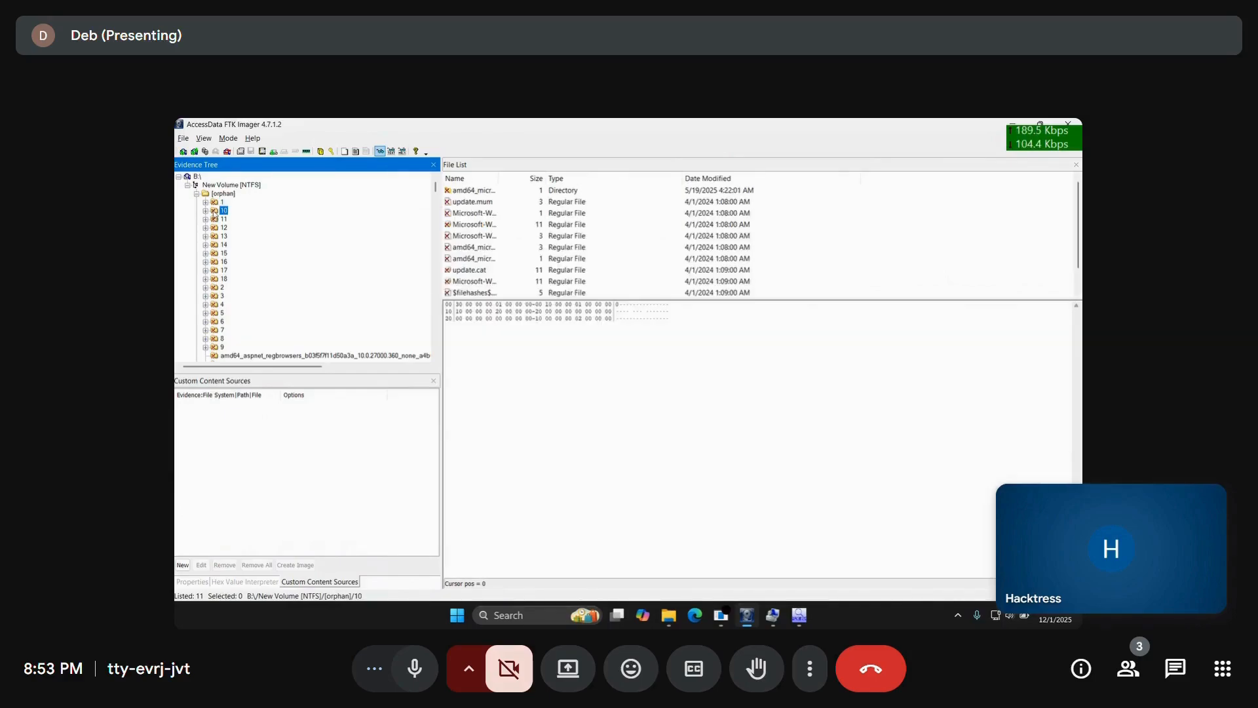
Examine the files in orphan folder 10, comparing their hex content, types and modification dates.
click(482, 238)
click(485, 253)
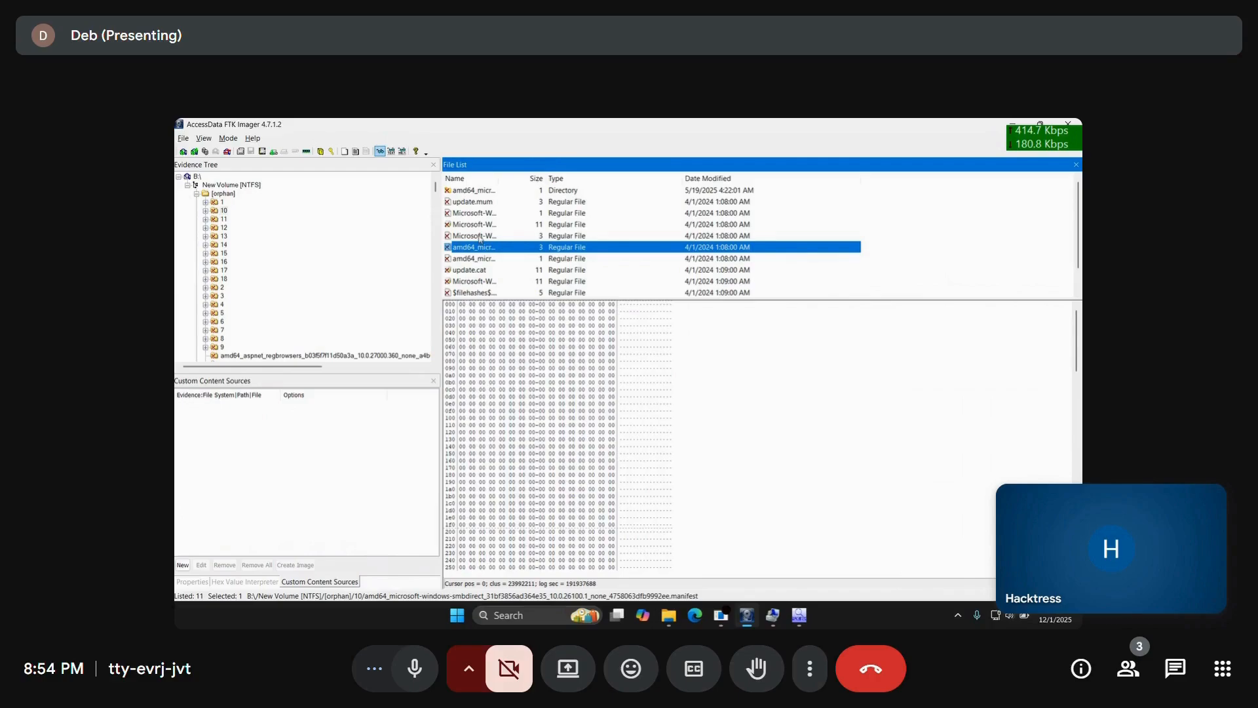
click(479, 238)
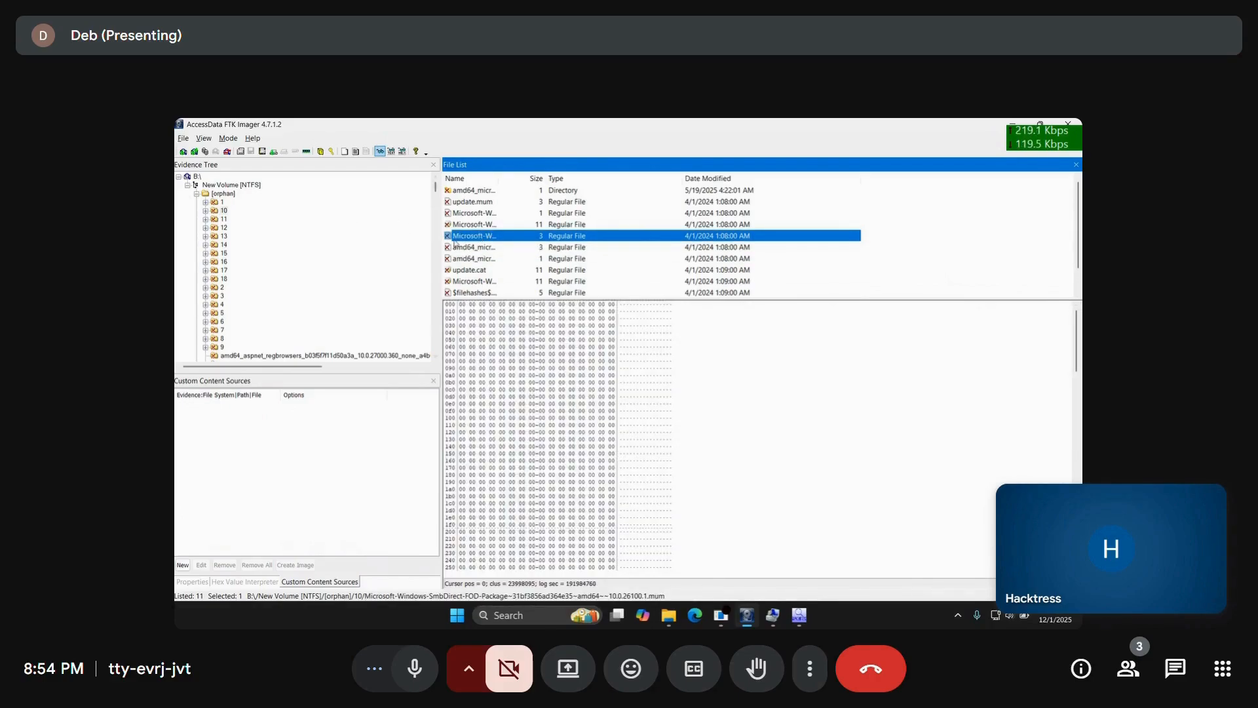
click(474, 250)
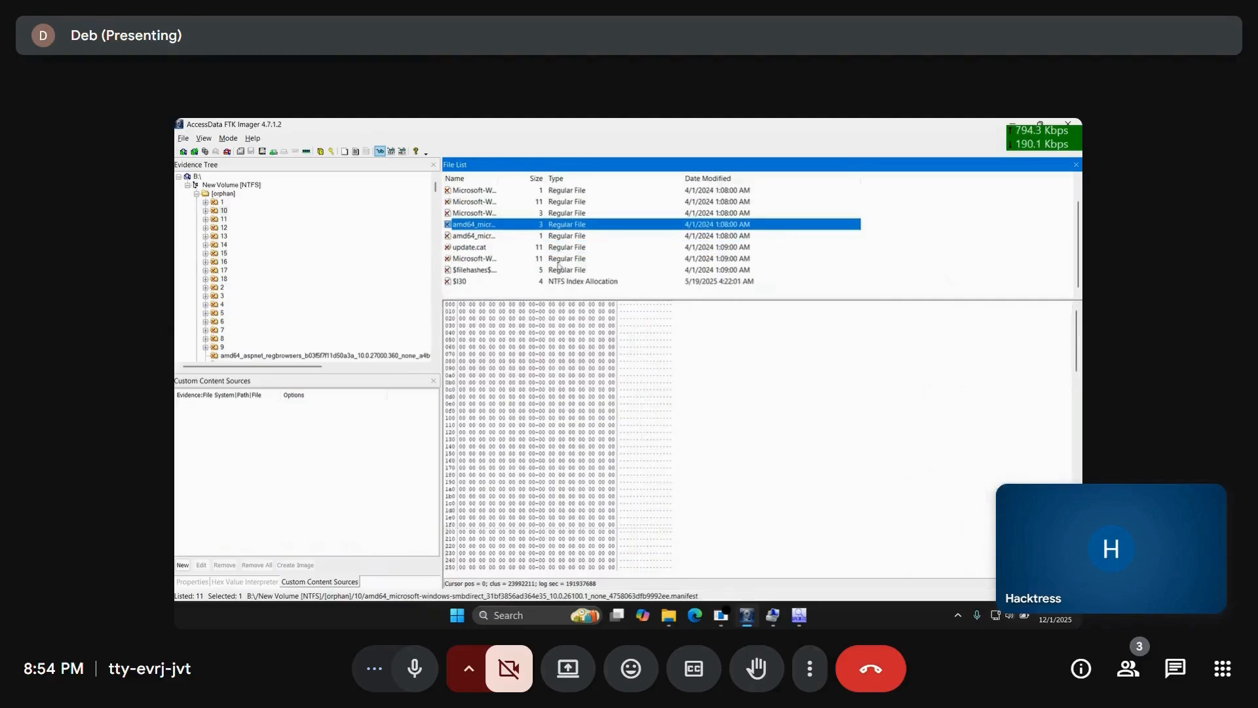
scroll(558, 263, down, 1)
click(558, 260)
click(704, 203)
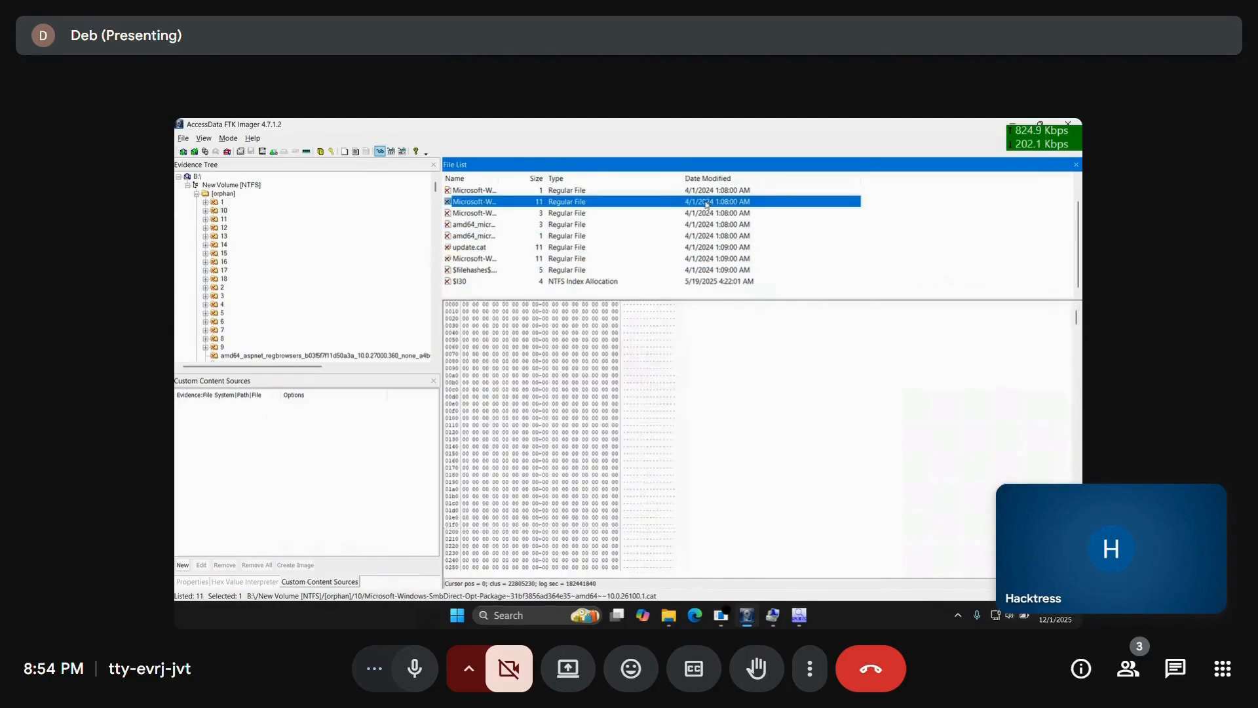
click(713, 237)
click(719, 193)
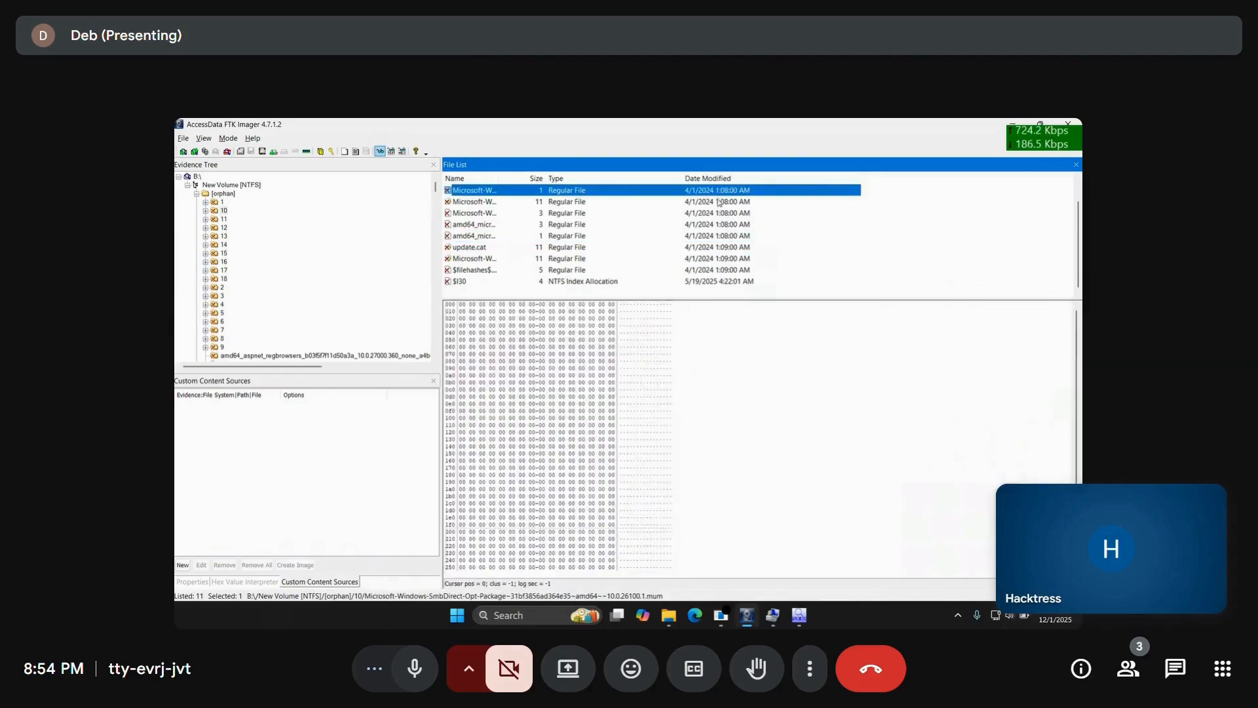
click(718, 206)
click(544, 225)
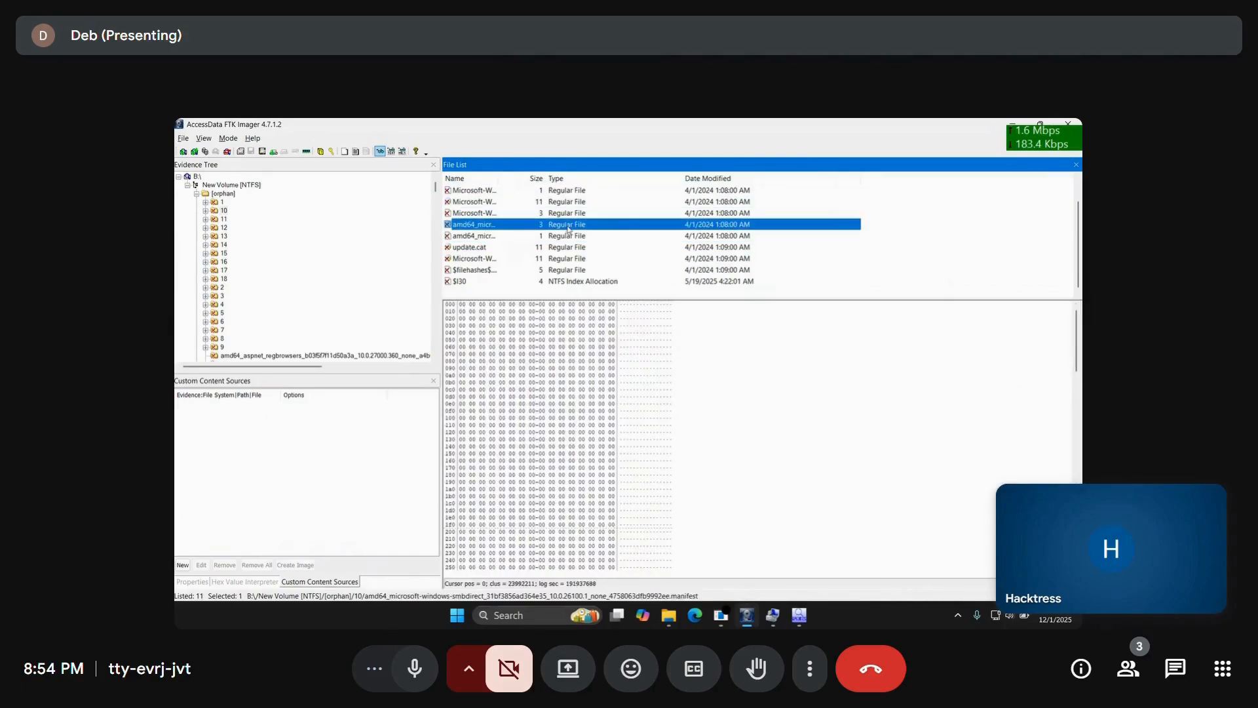
click(568, 237)
click(570, 268)
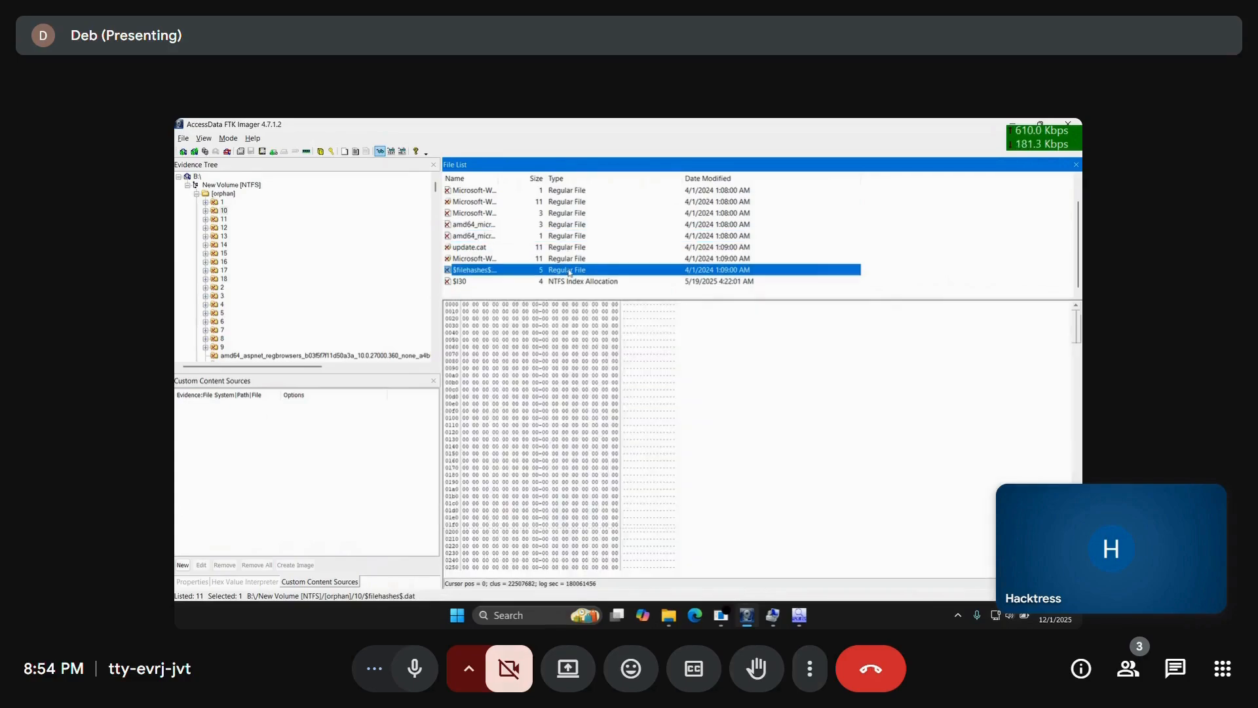
click(564, 215)
click(469, 226)
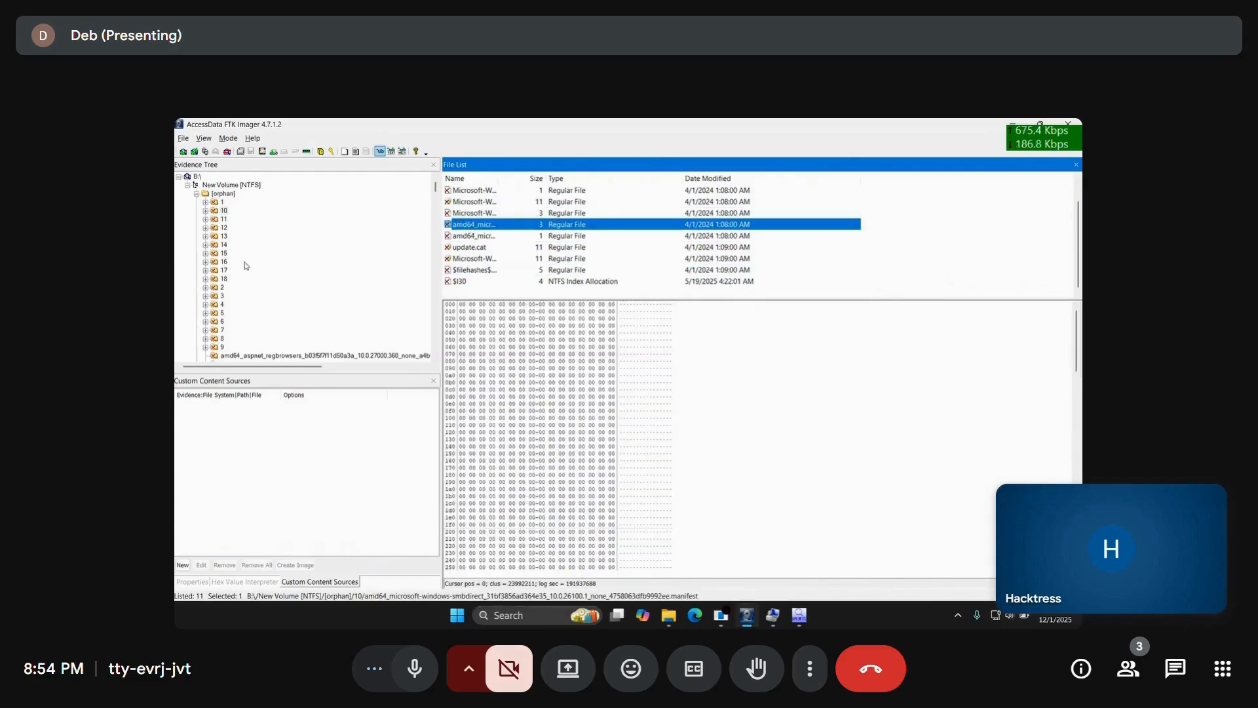
Look through the orphan folder's long list of subfolders down to the root and unallocated space entries.
scroll(238, 315, down, 5)
scroll(238, 314, down, 10)
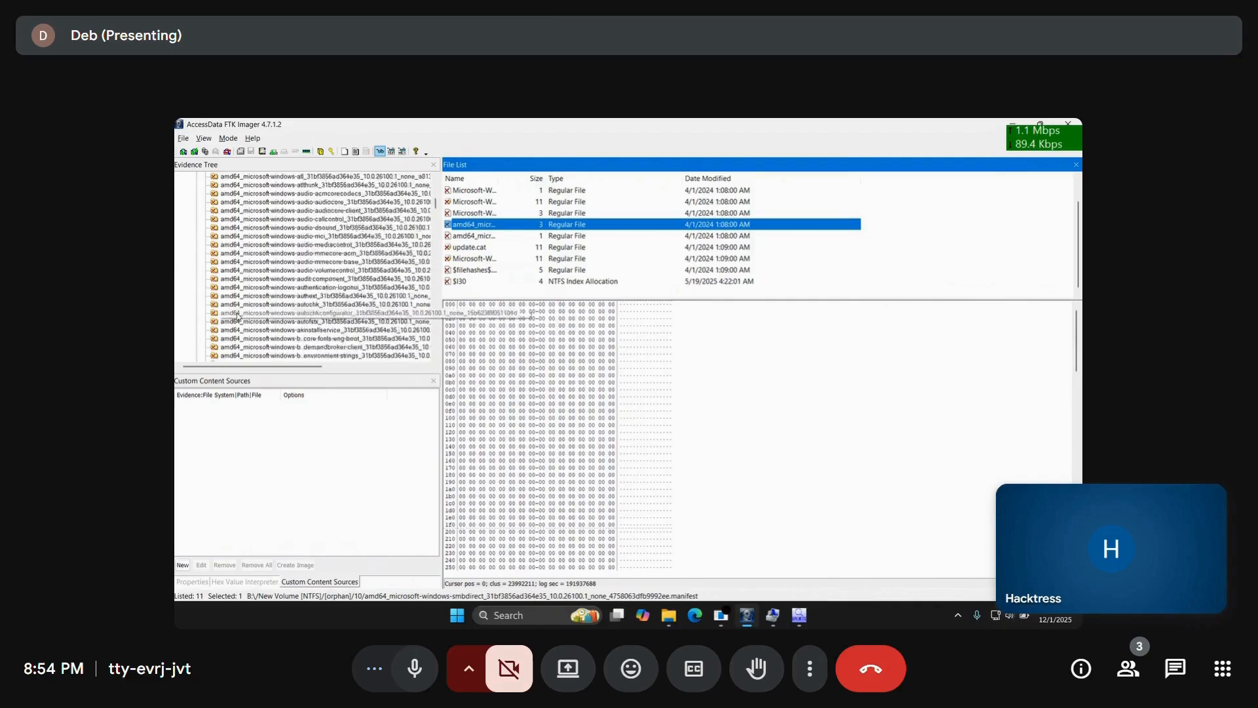
scroll(237, 315, down, 15)
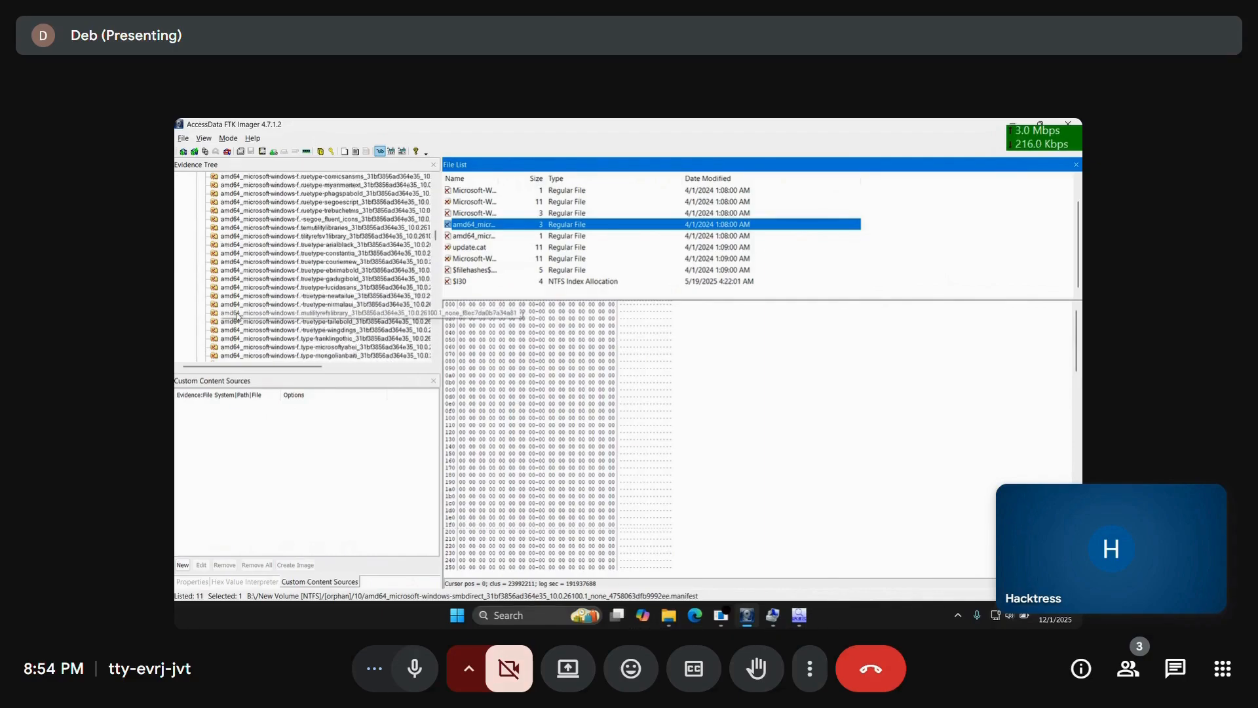
scroll(238, 315, down, 15)
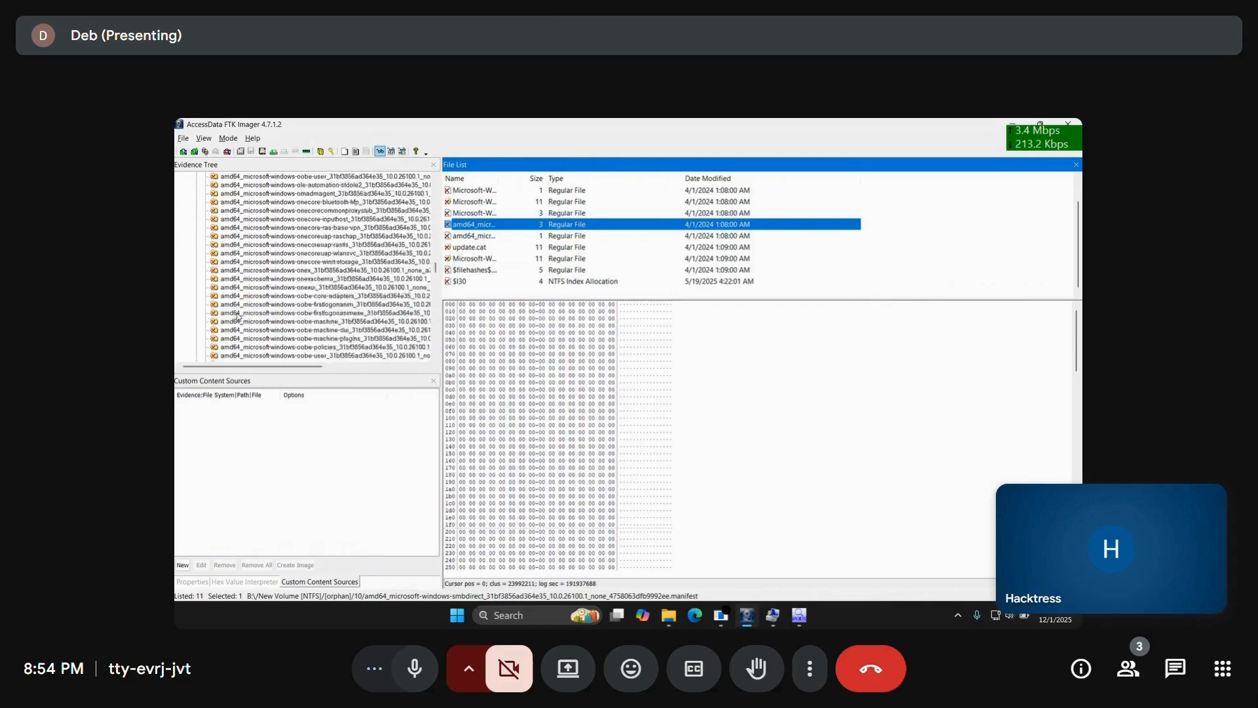
scroll(228, 291, down, 15)
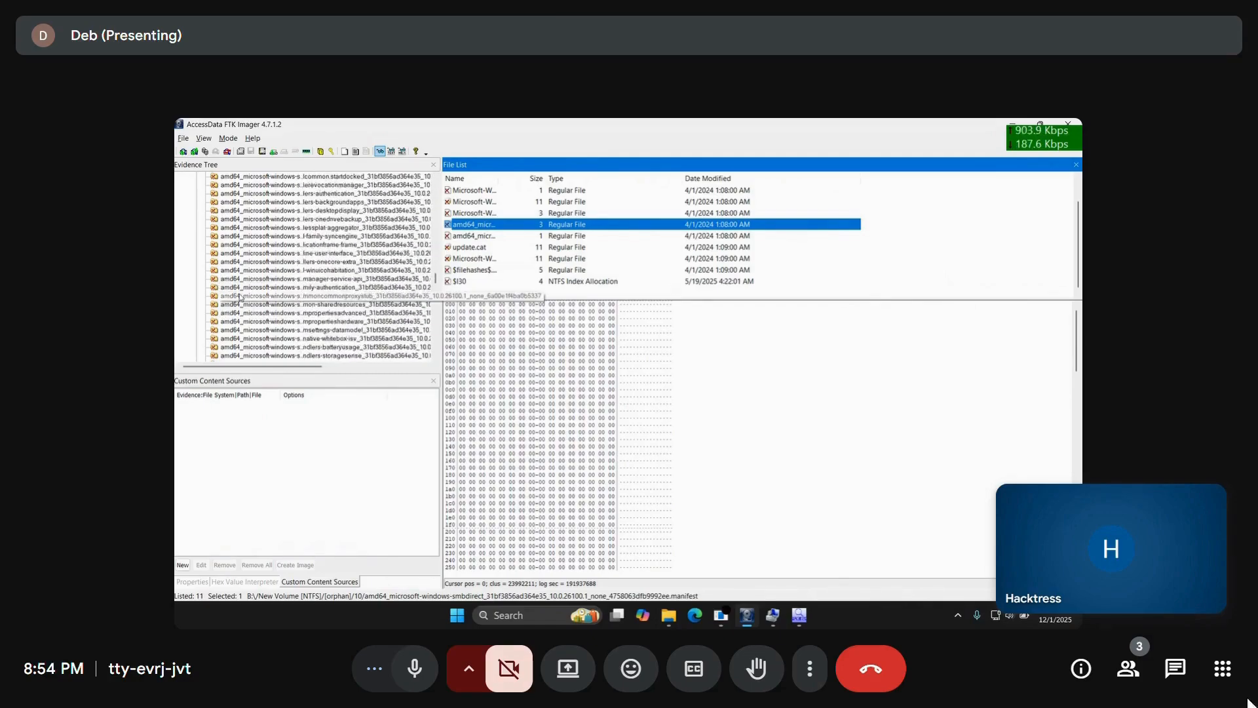
scroll(240, 297, down, 20)
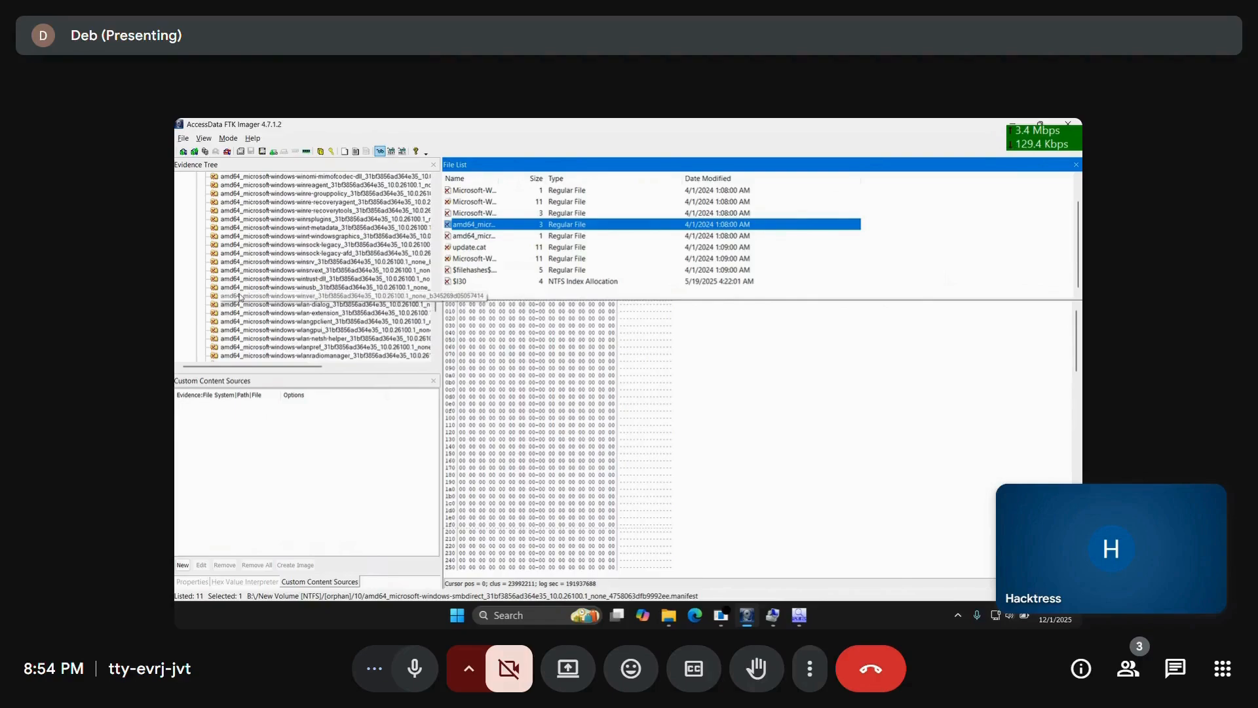
scroll(311, 317, down, 20)
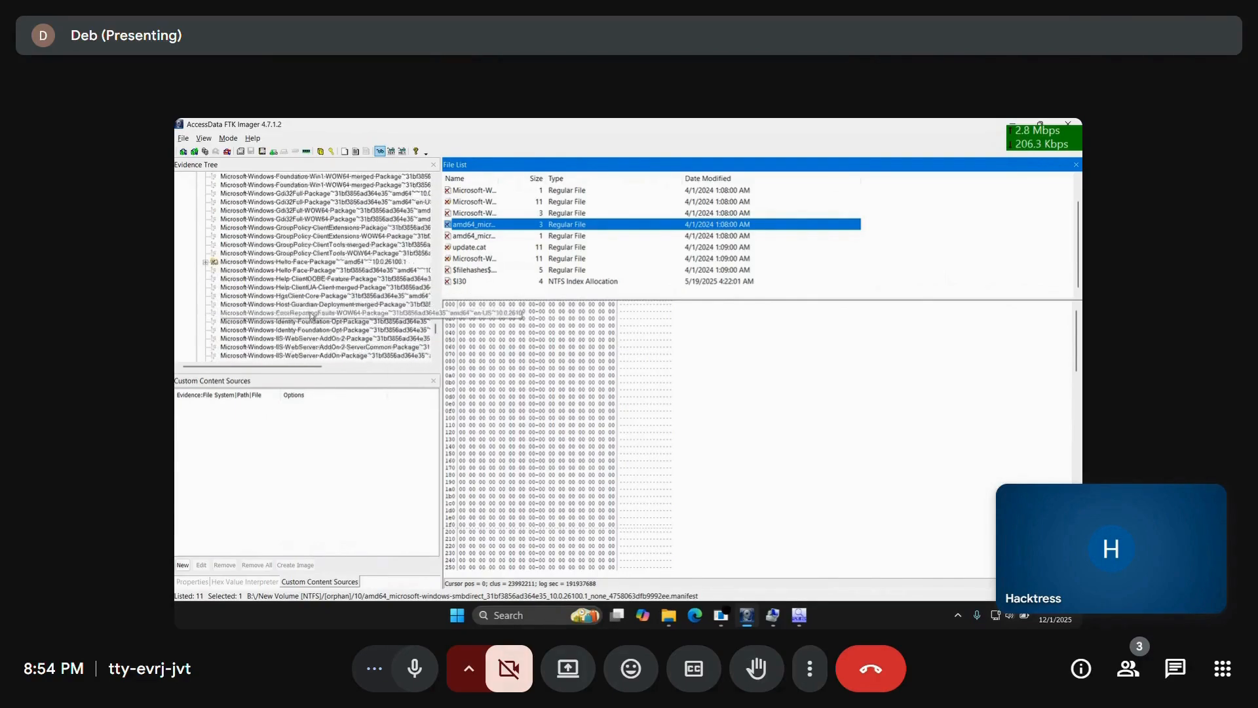
scroll(312, 316, down, 15)
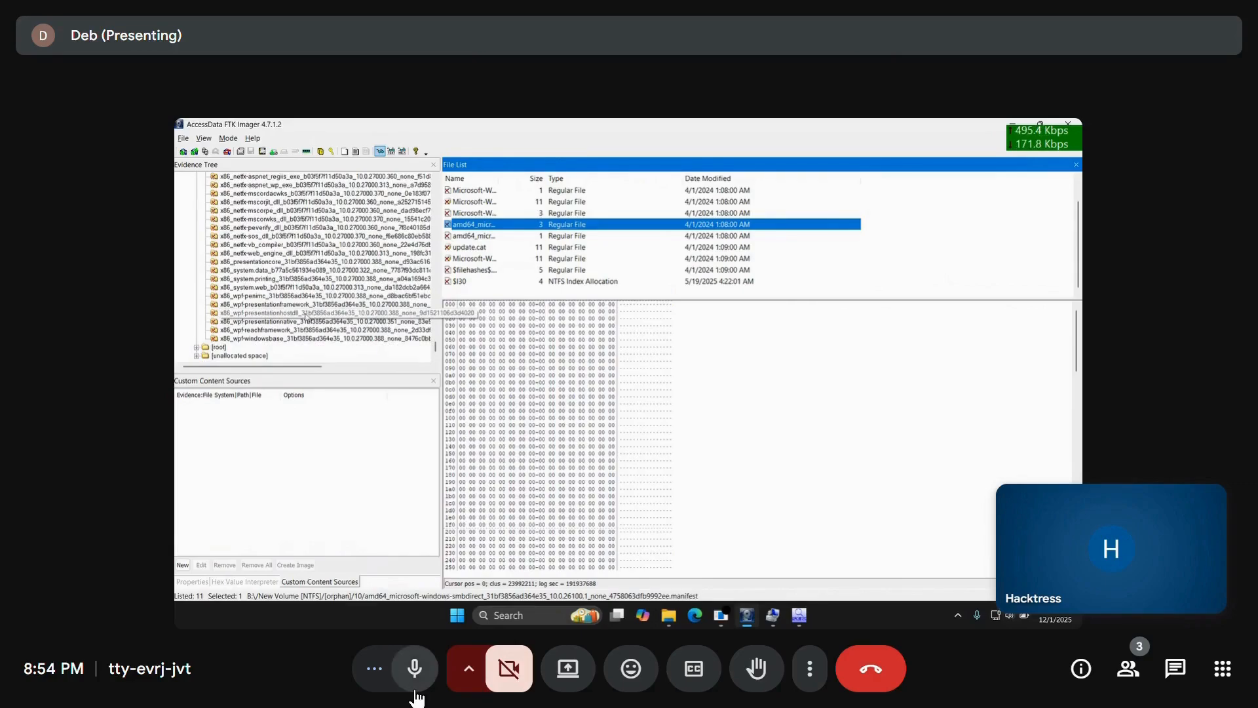
click(415, 692)
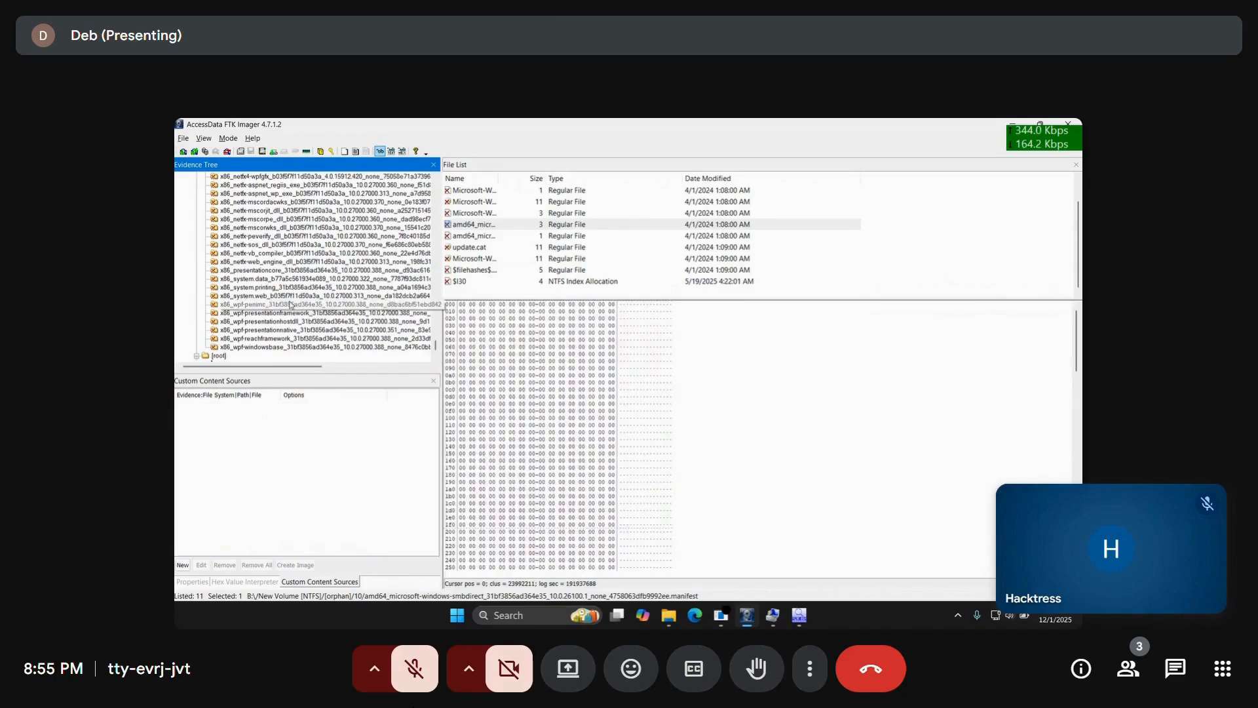
Browse the root folders of drive B: and list the contents of the KAPE20230728T160900 folder and $Extend.
scroll(292, 305, down, 10)
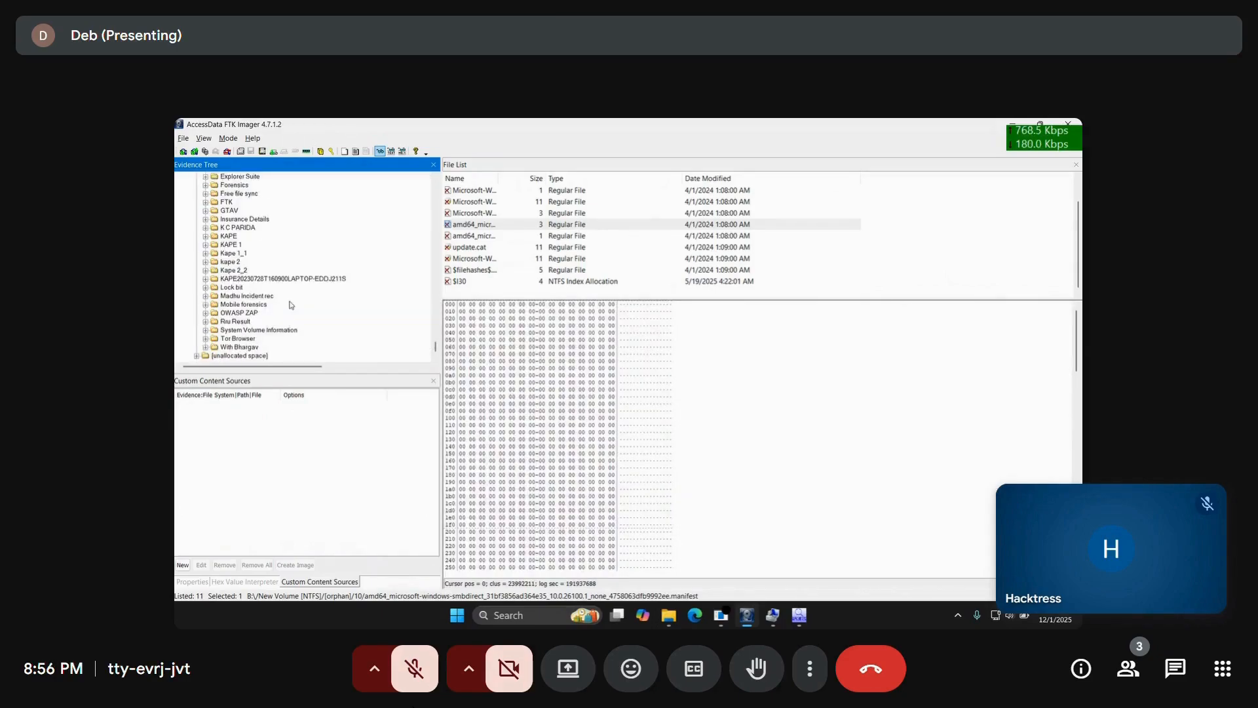
scroll(291, 305, up, 10)
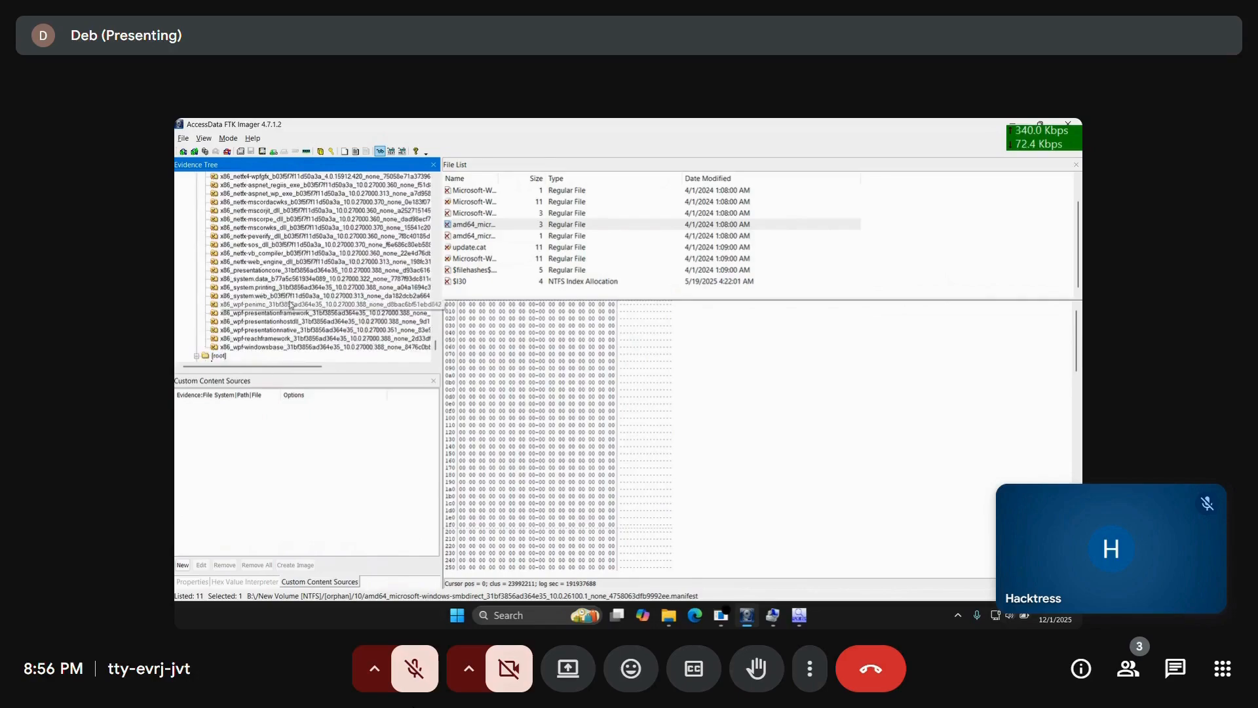
scroll(292, 306, down, 10)
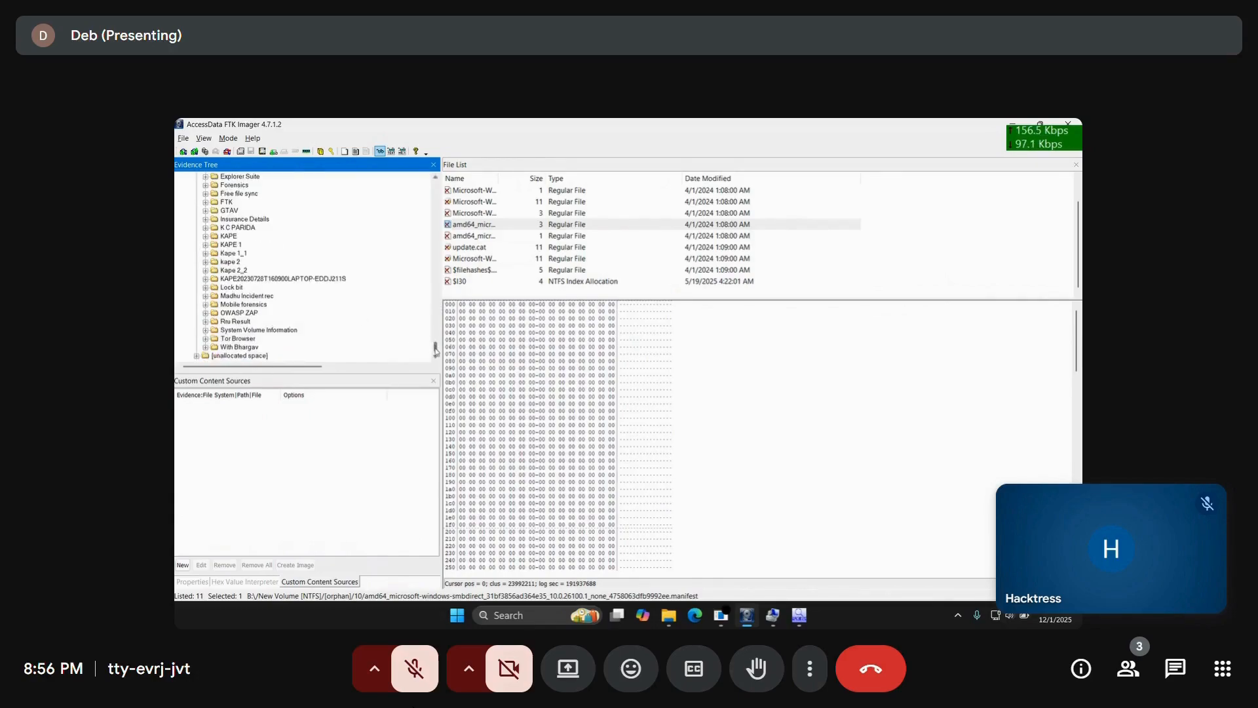
click(229, 281)
scroll(229, 282, up, 4)
scroll(229, 282, down, 2)
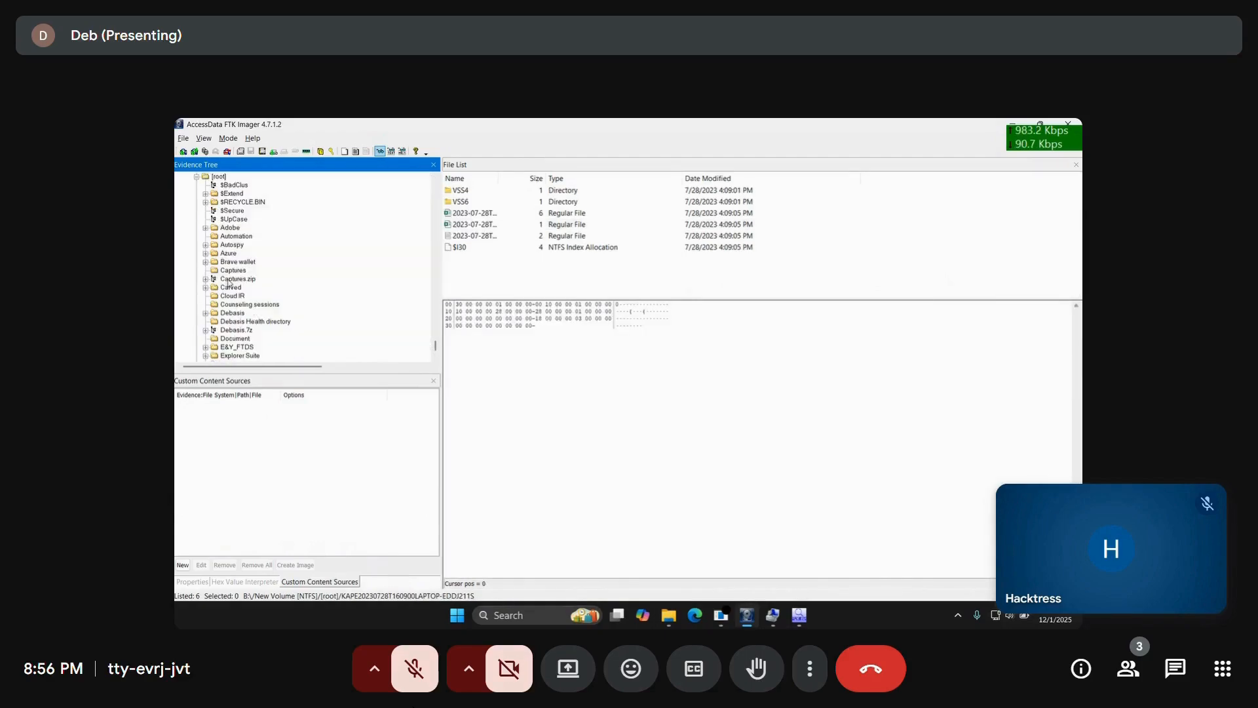
click(232, 194)
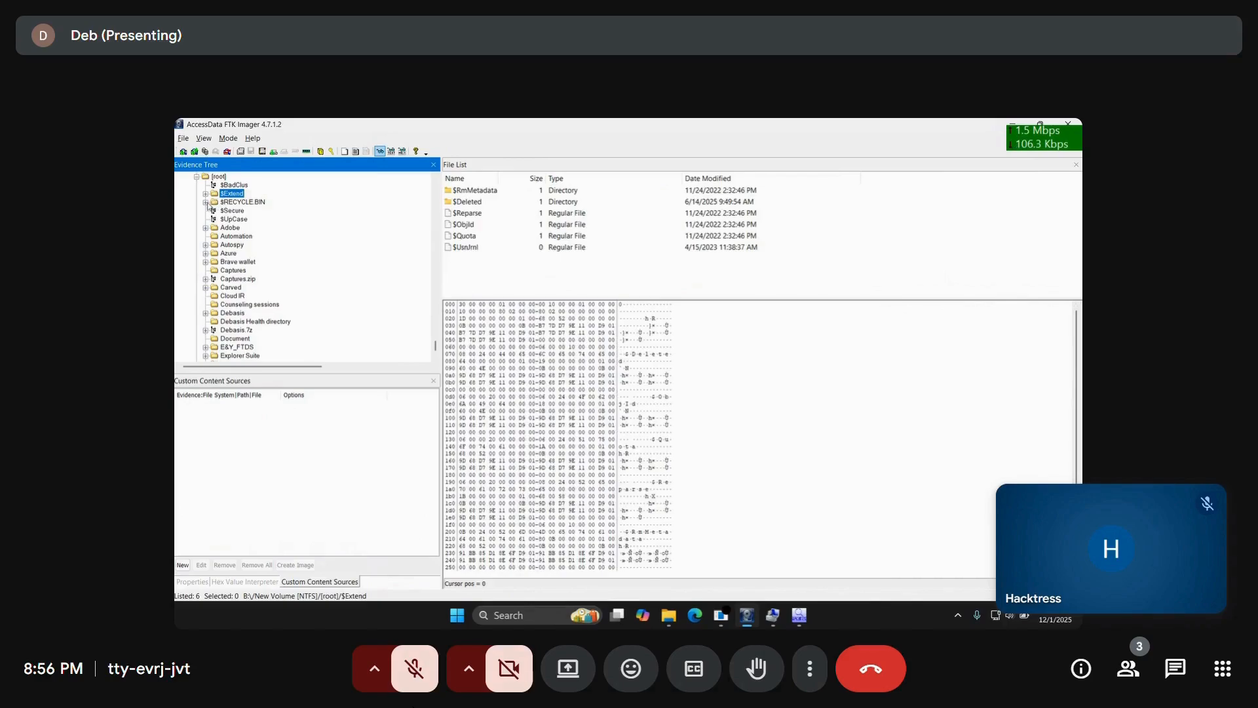
Expand $RECYCLE.BIN and list the contents of its S-1-5-18 folder and the first S-1-5-21 folder.
click(206, 203)
click(247, 212)
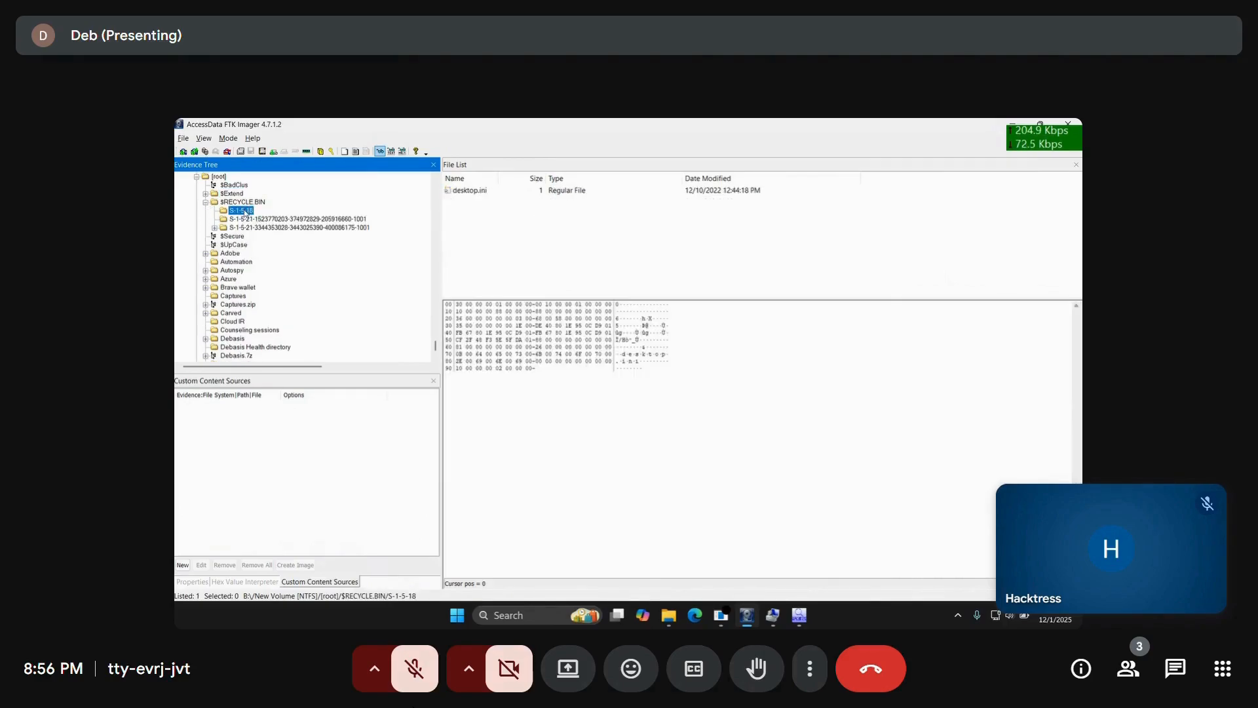
click(248, 221)
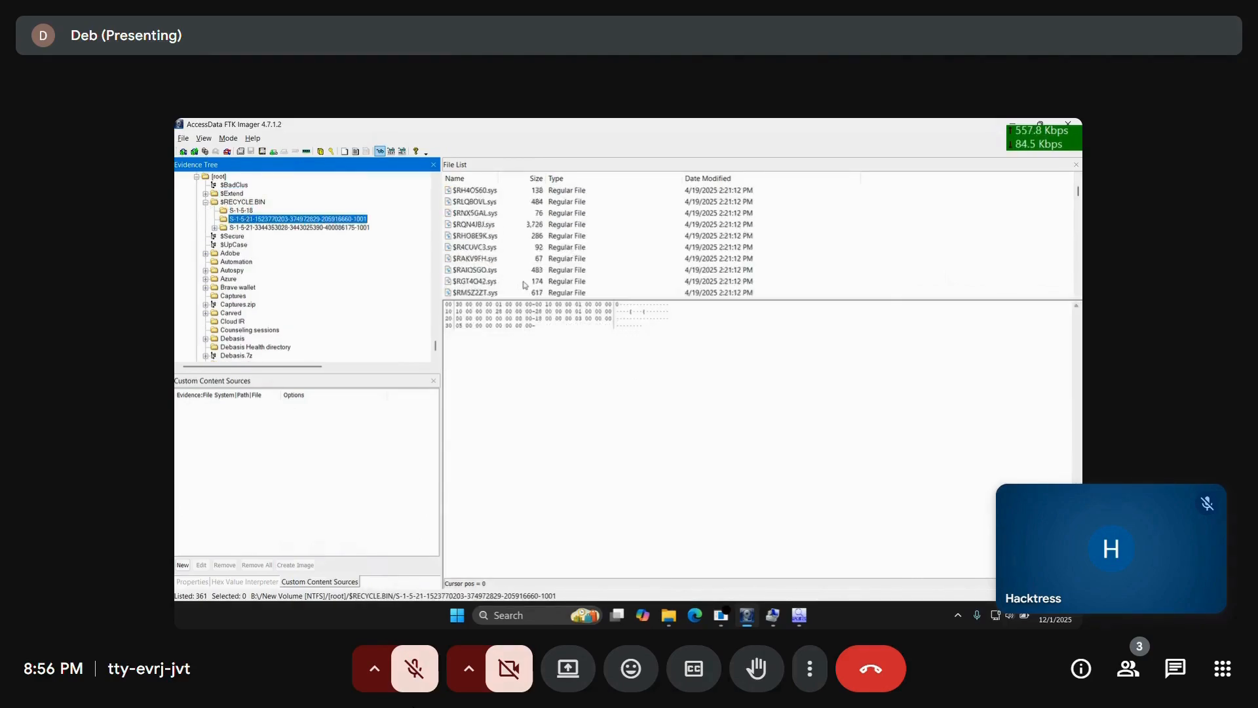
Preview the deleted files $RXX054X.png, $IQFWFD6.dot, $RRN5EJX.png and $RG8RE45.png, comparing image and hex content.
click(487, 247)
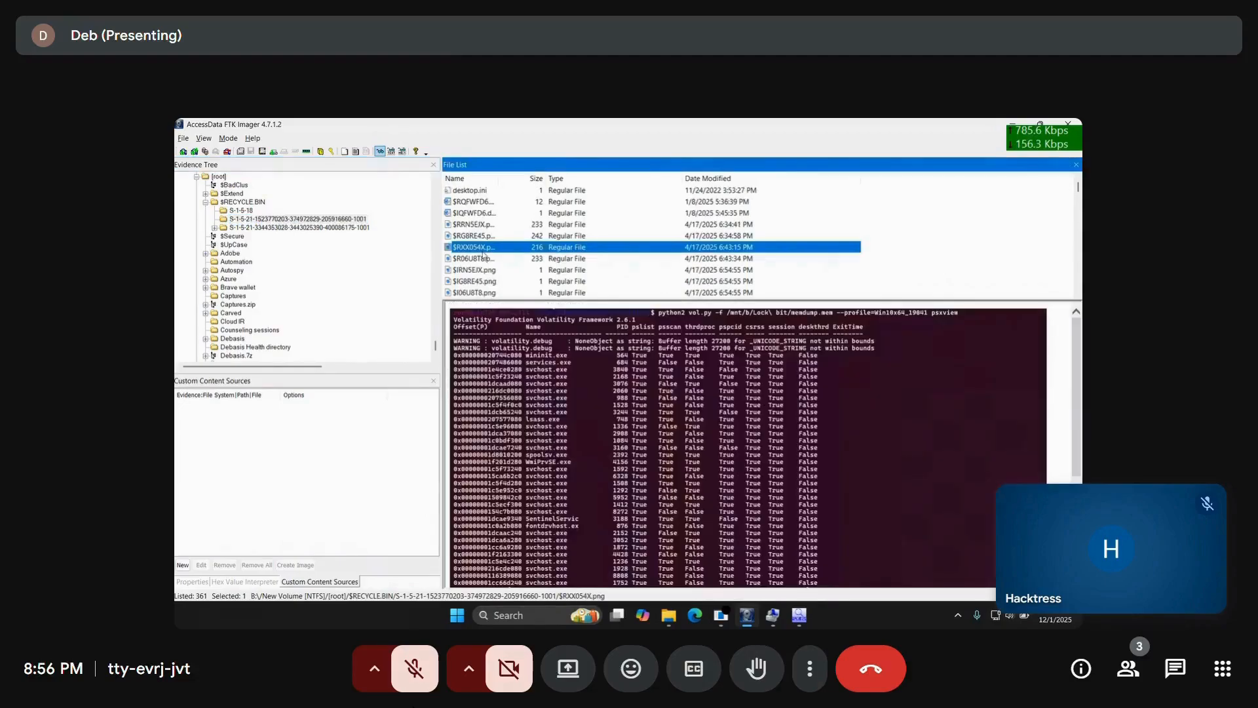
click(474, 213)
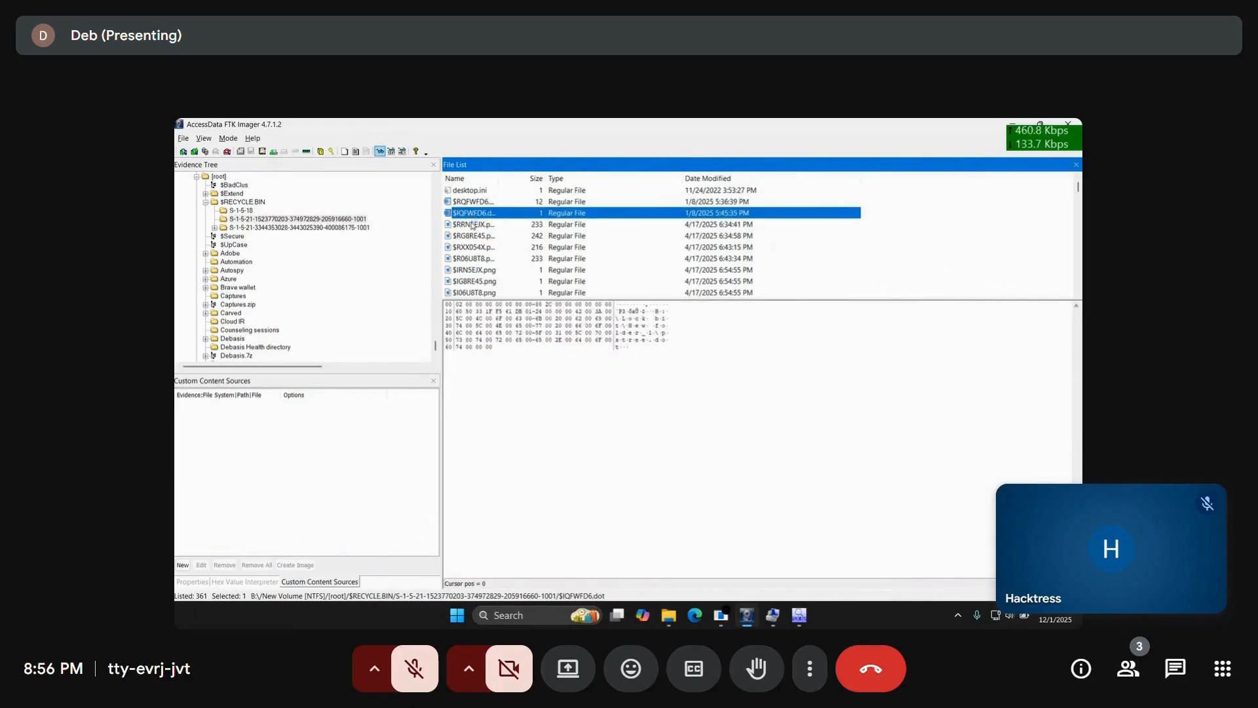
click(474, 224)
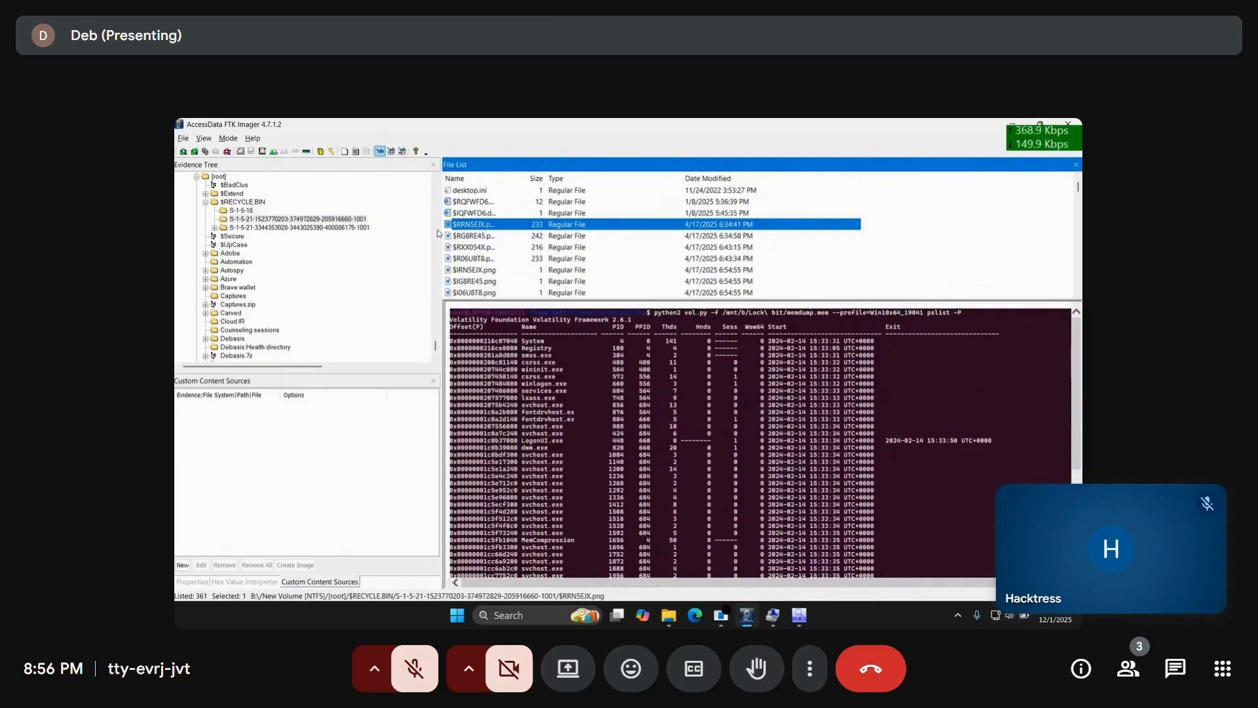
key(Down)
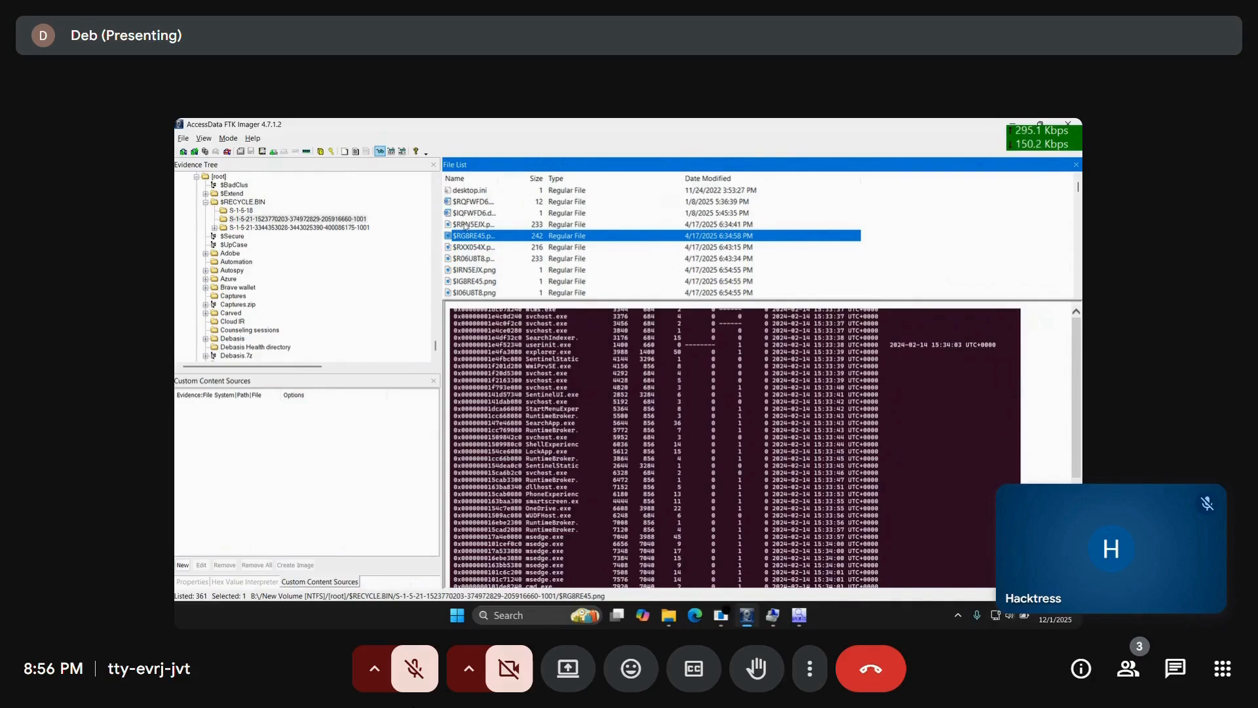
click(466, 247)
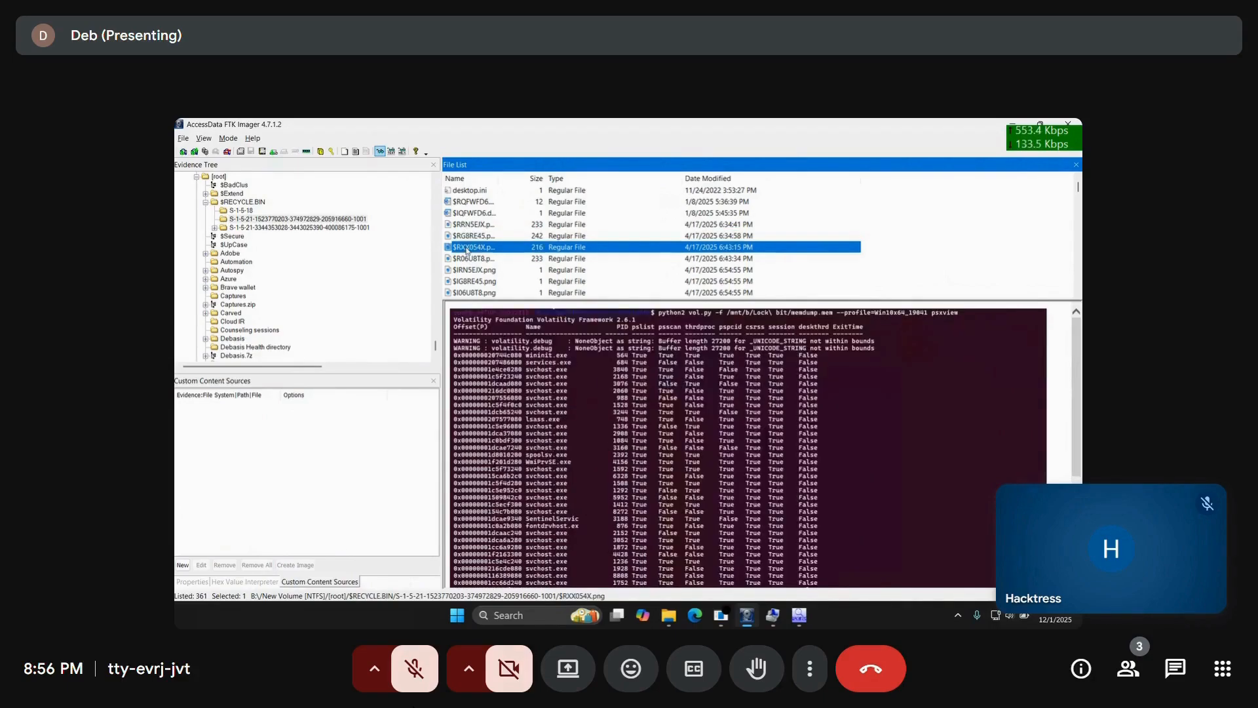
Step through the previews of the remaining deleted PNG files and first SYS files, returning to $R06U8T8.png.
key(Down)
key(Down)
key(Down)
key(Down)
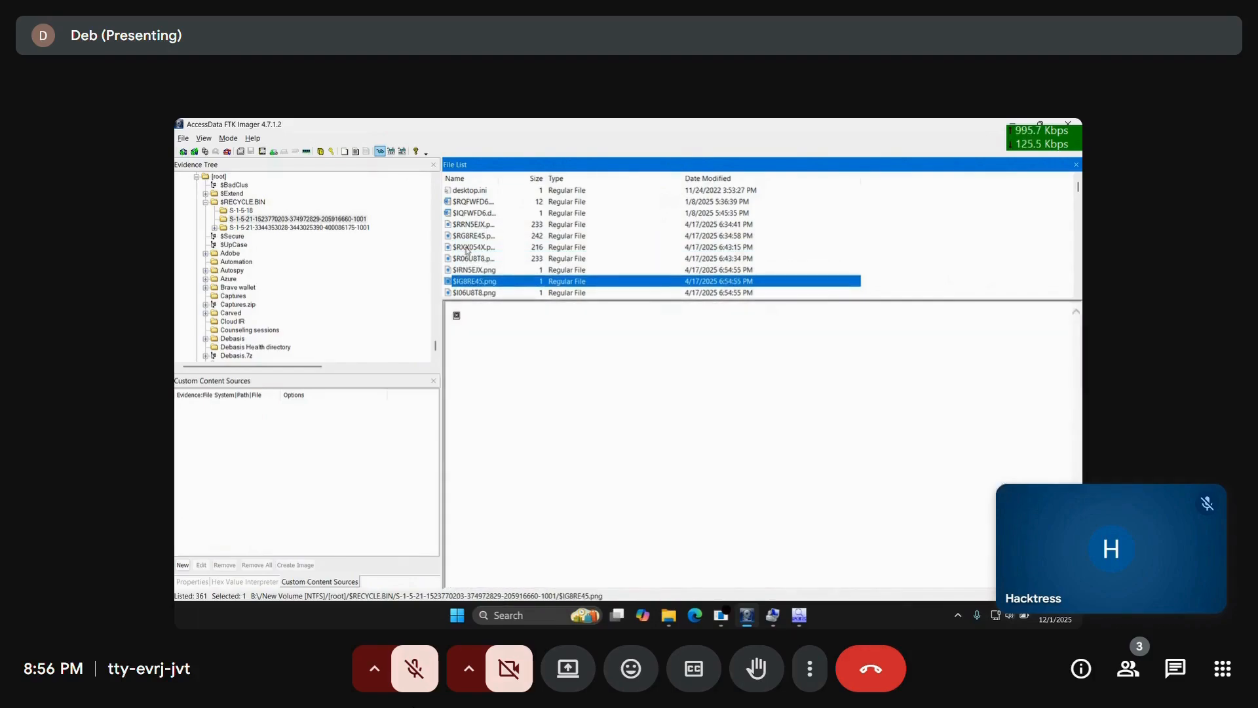
key(Down)
key(Up)
key(Down)
key(Down)
key(Down)
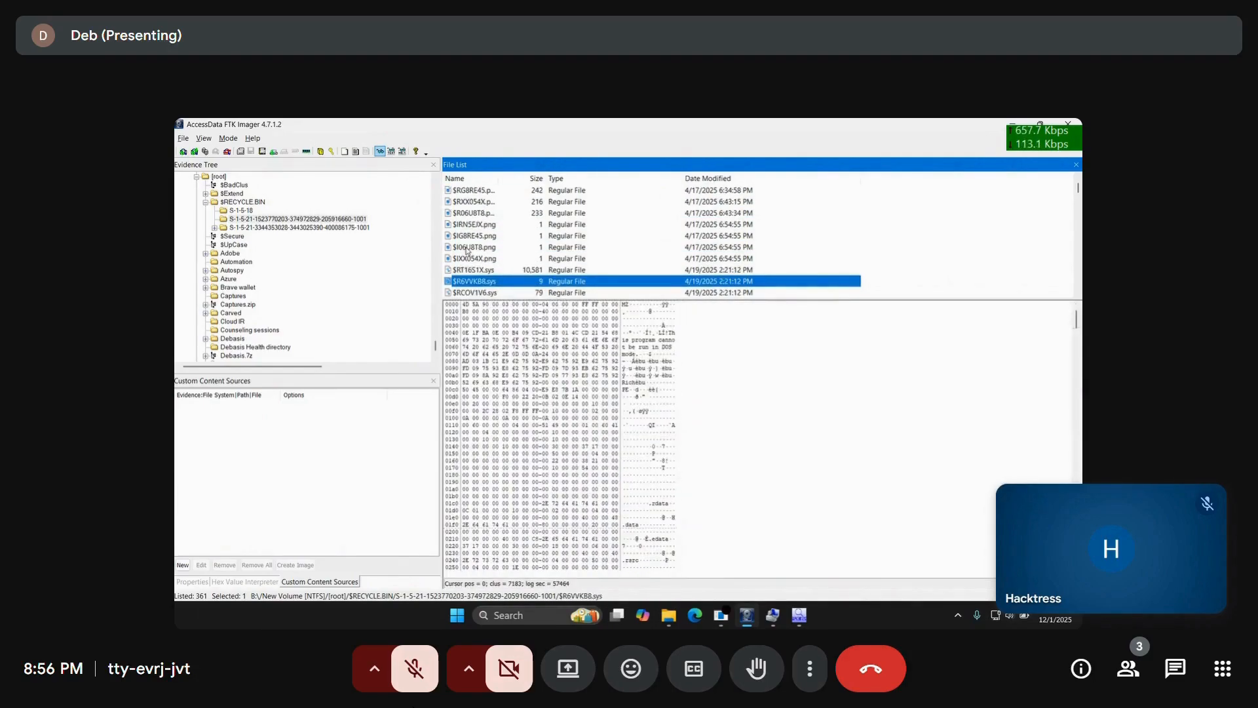
key(Up)
key(Up)
key(Up)
key(Up)
key(Up)
key(Up)
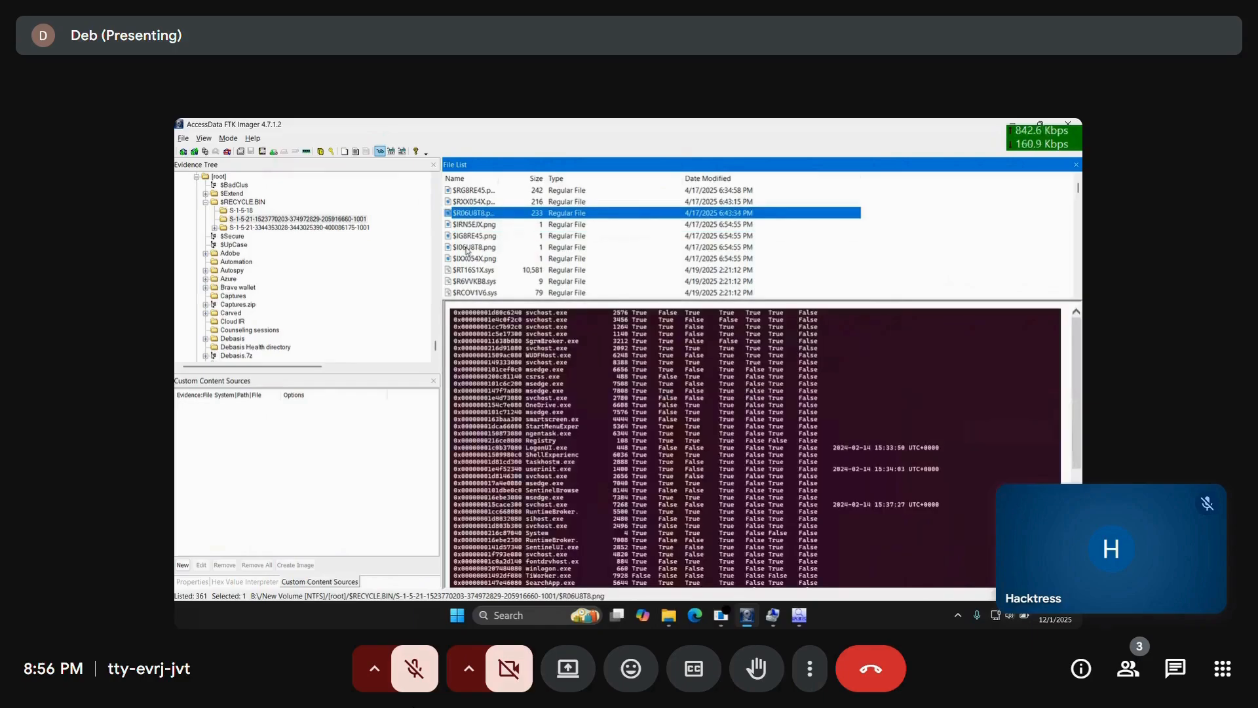
key(Down)
key(Up)
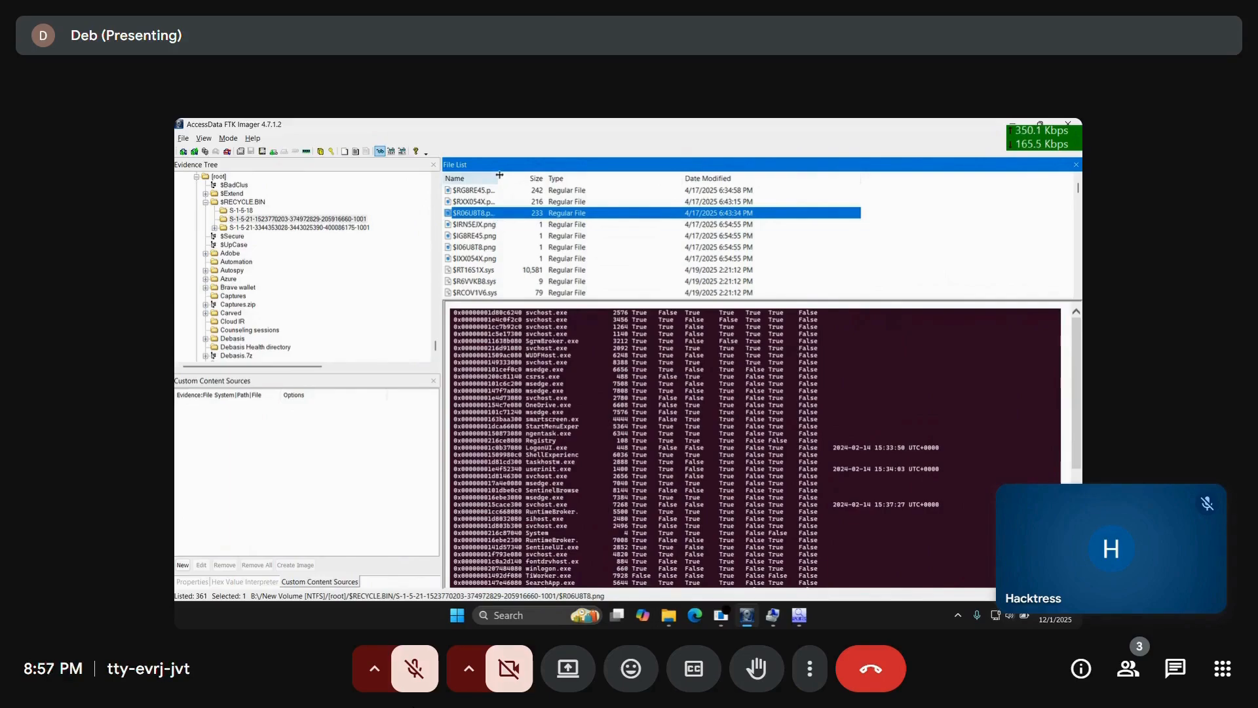
Widen the file list's Name column and export $R06U8T8.png to the FTK-B folder on the Desktop.
drag(499, 175, 567, 176)
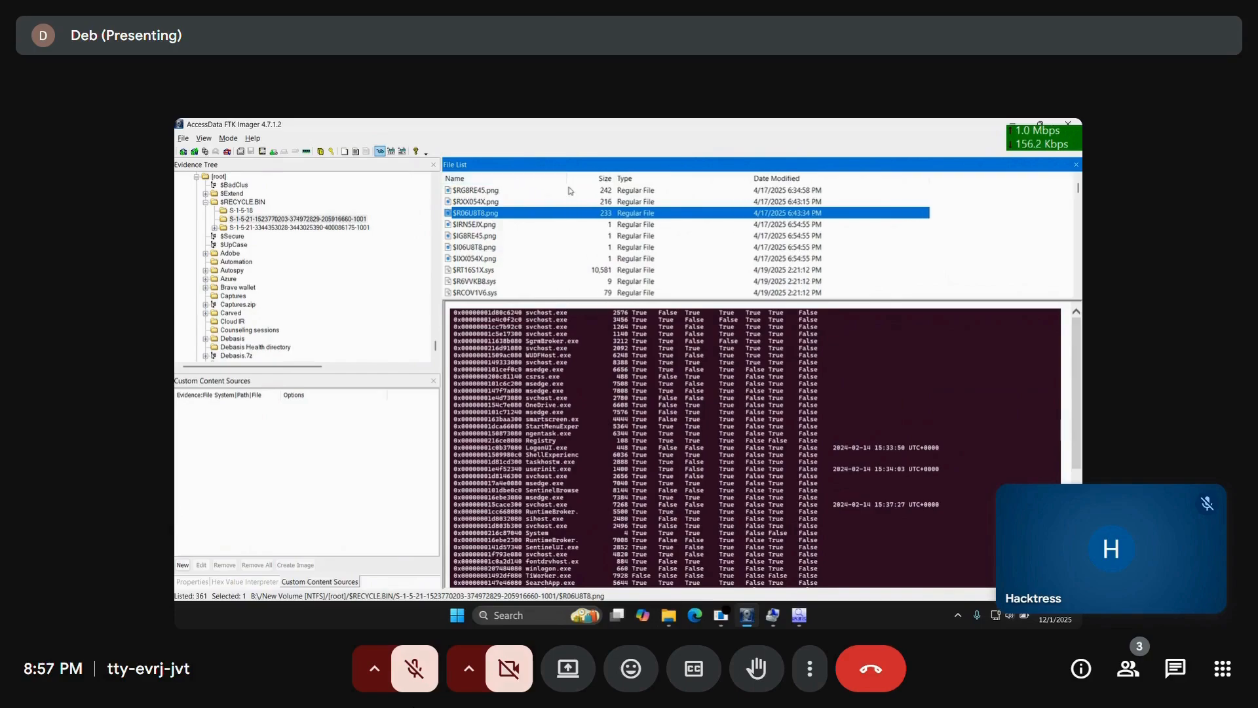
right_click(515, 214)
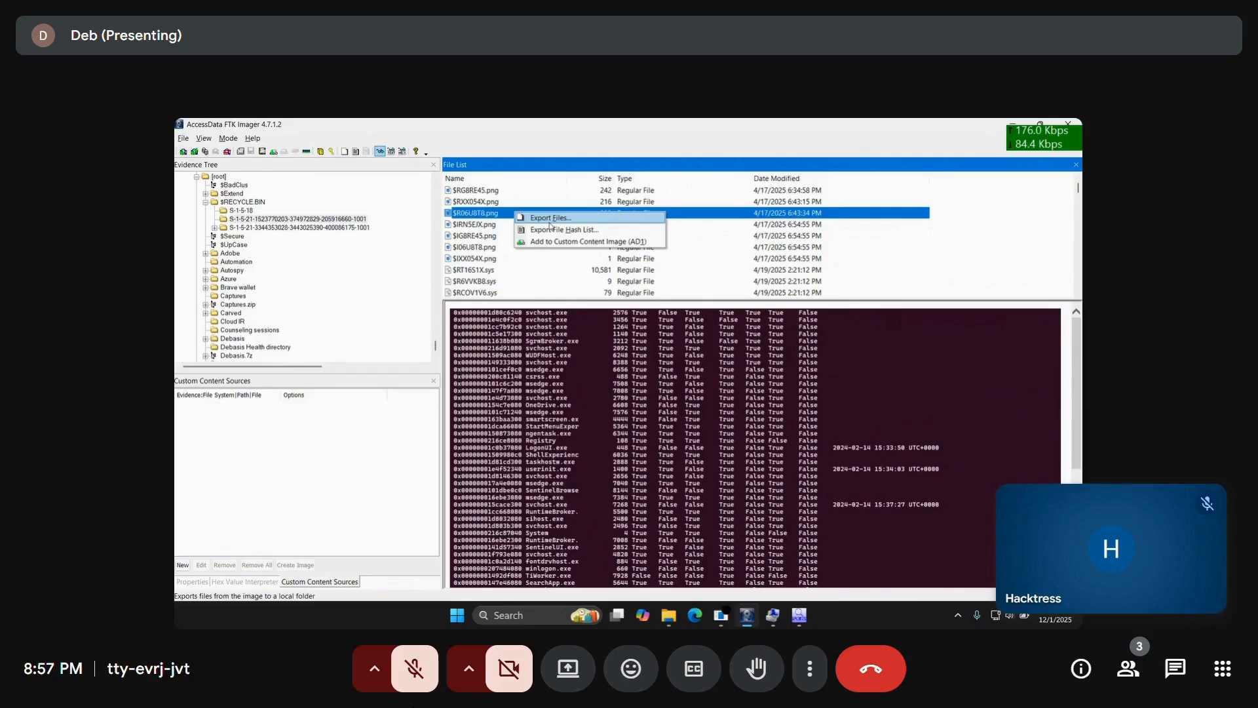
click(550, 219)
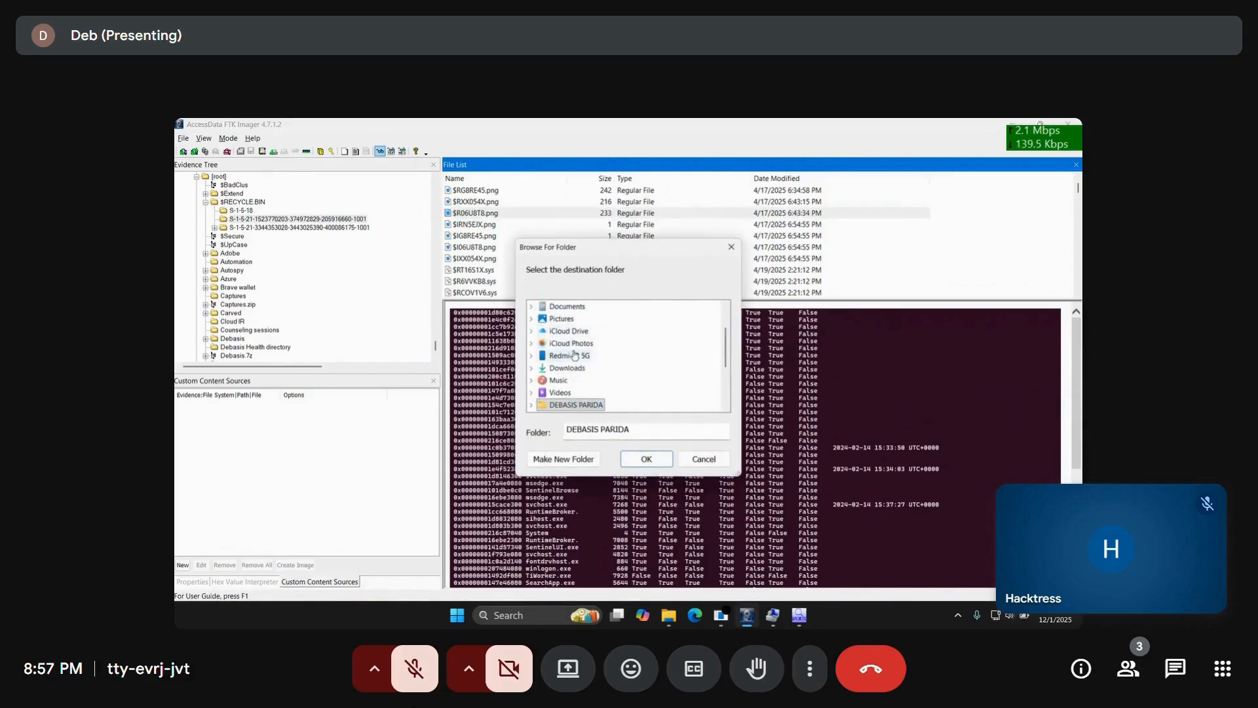
scroll(558, 373, up, 2)
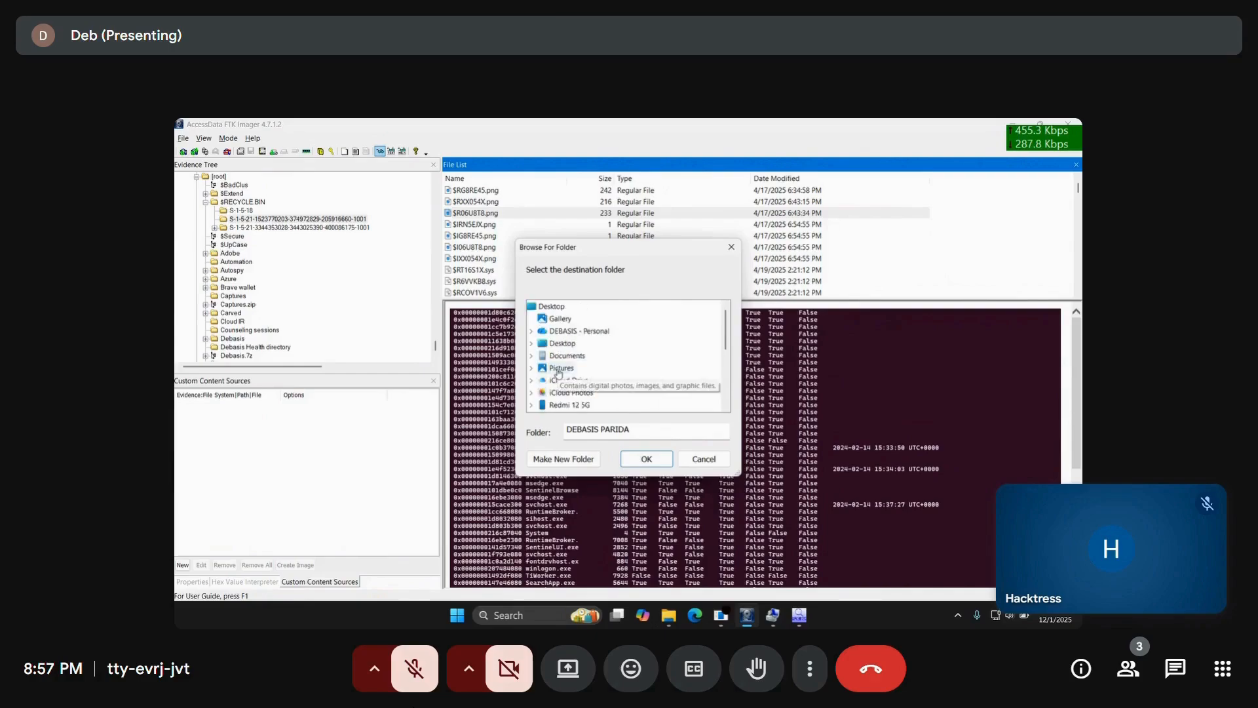
click(531, 344)
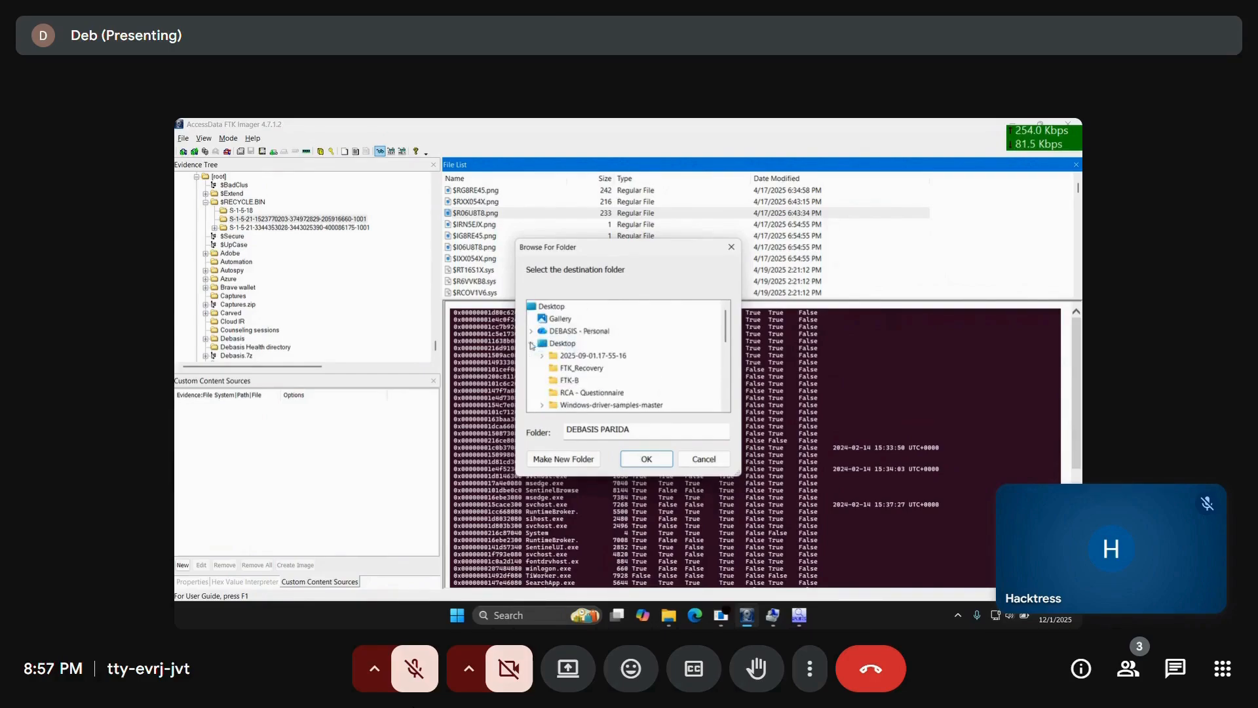
click(567, 380)
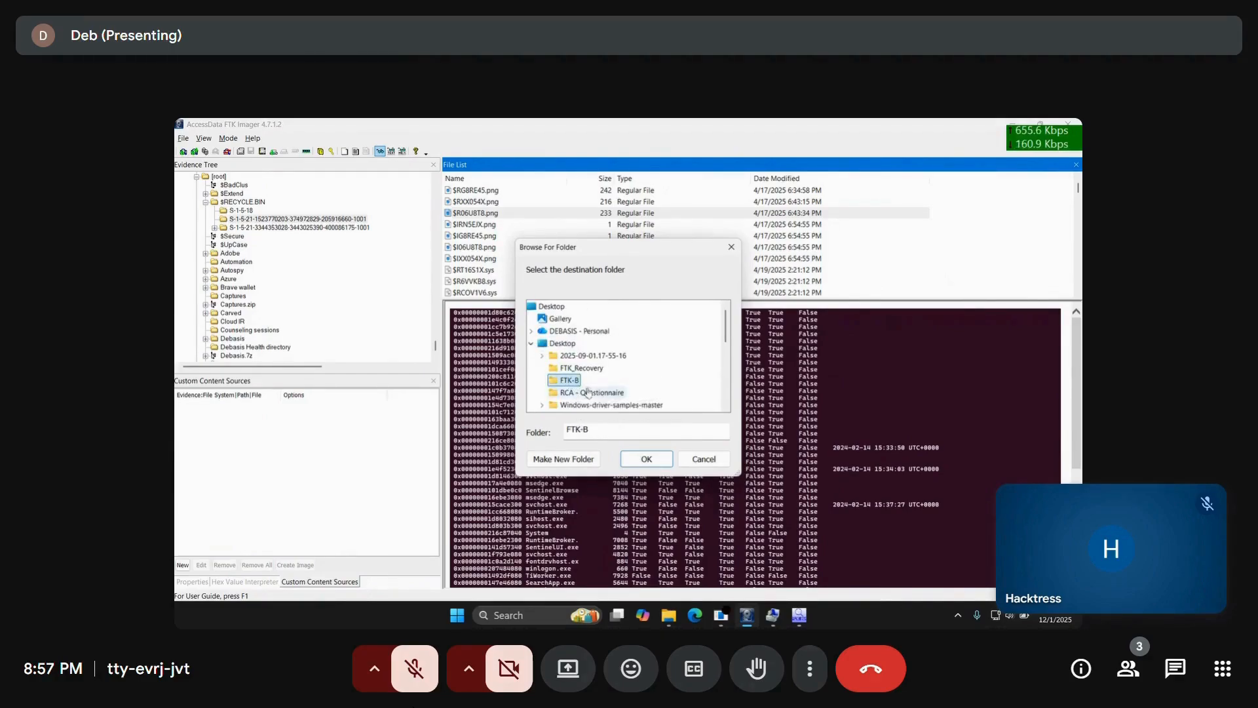
click(646, 459)
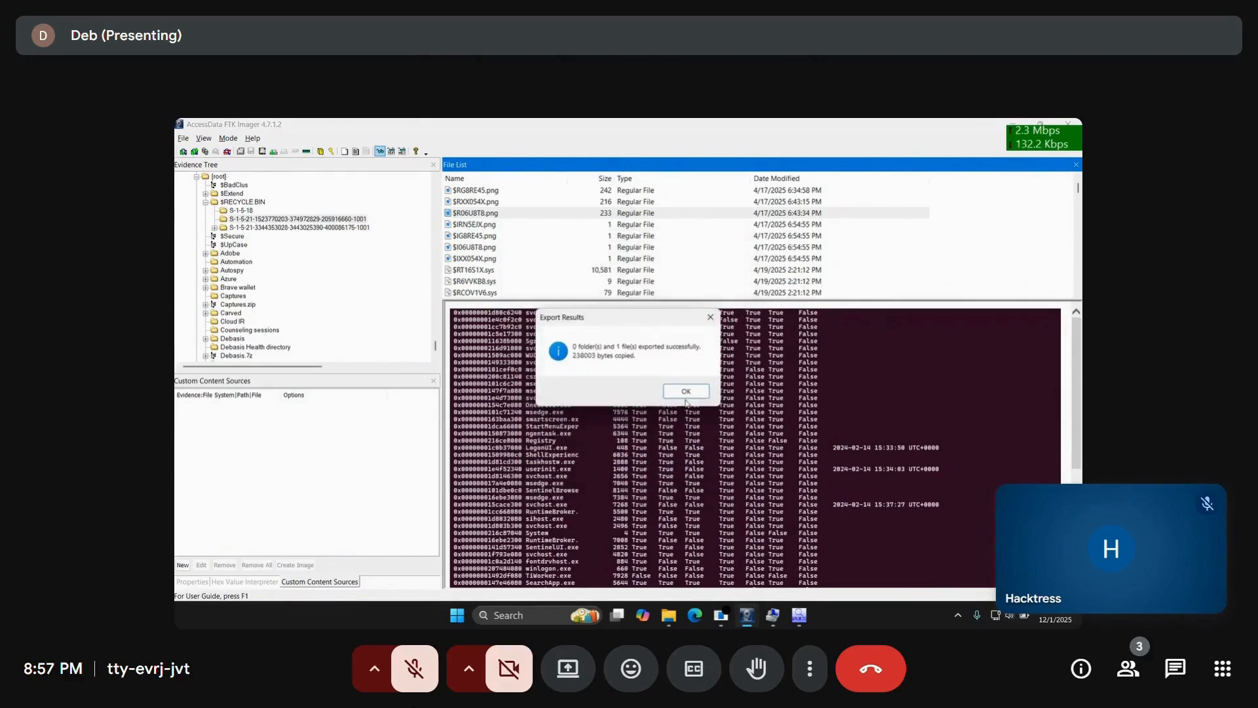
click(686, 393)
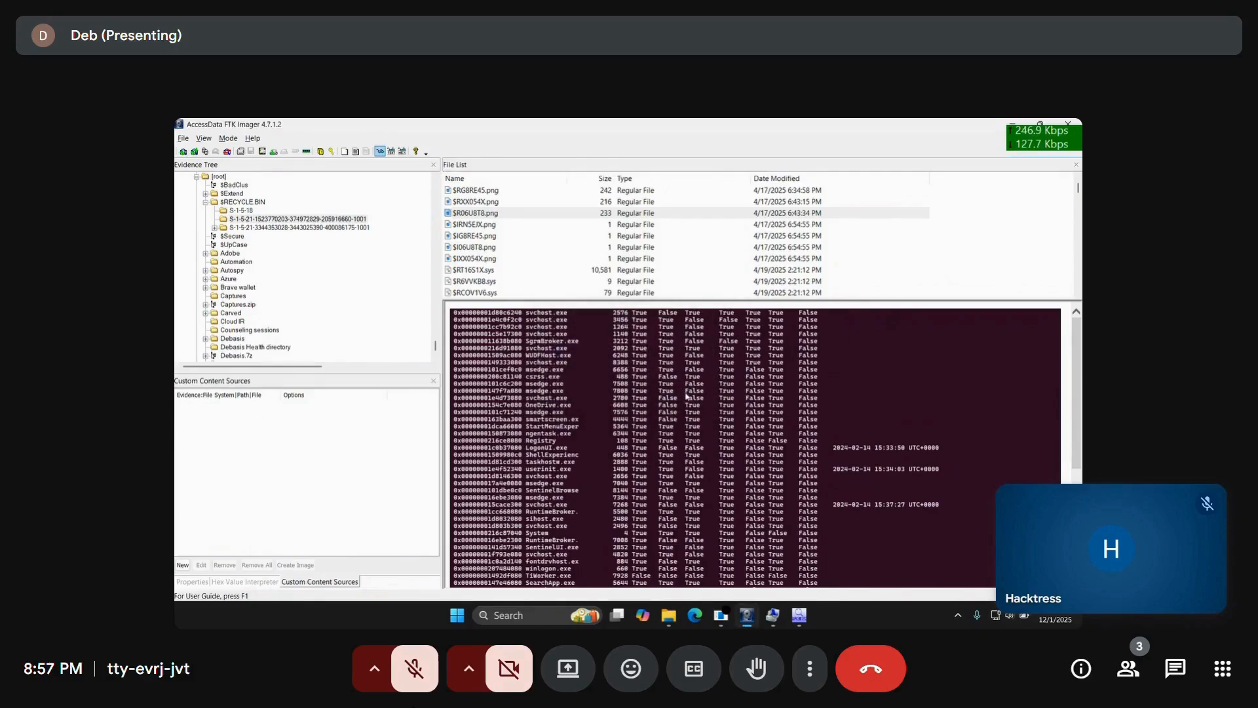
Preview the deleted-file records $I06U8T8.png and $IG8RE45.png.
click(495, 248)
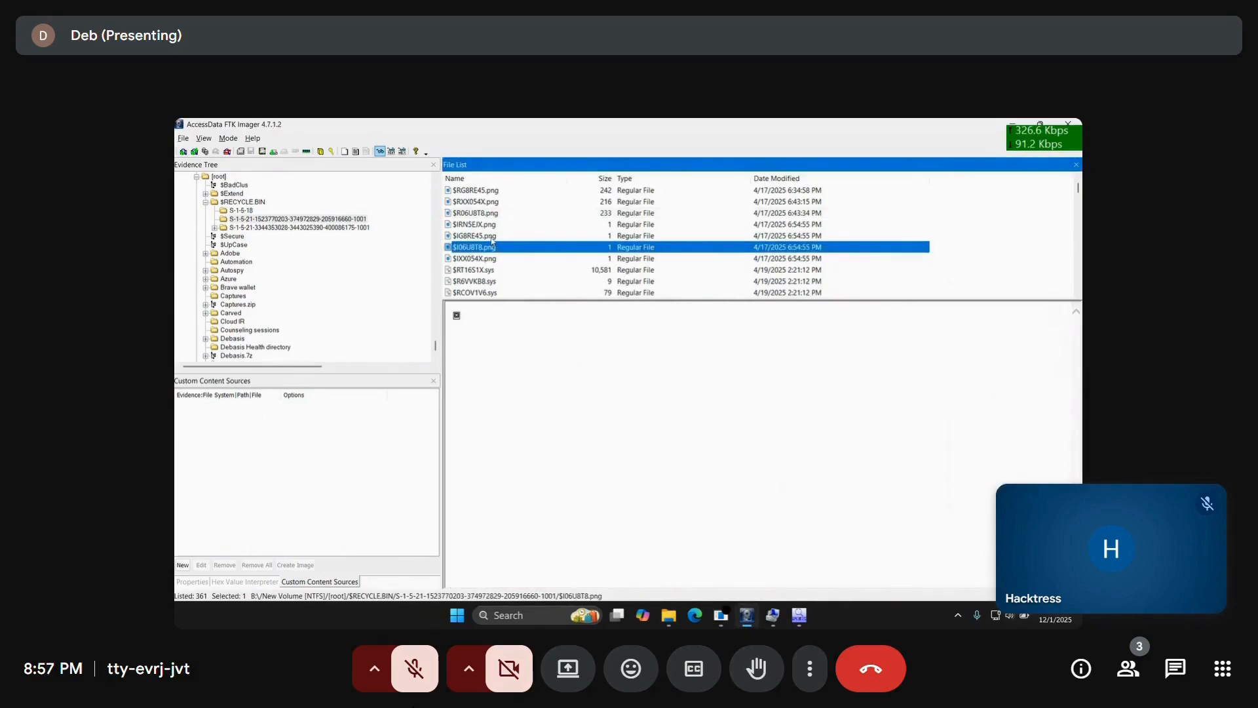
click(492, 239)
click(490, 249)
Export the deleted file $IXX054X.png to the FTK-B folder on the Desktop.
click(484, 259)
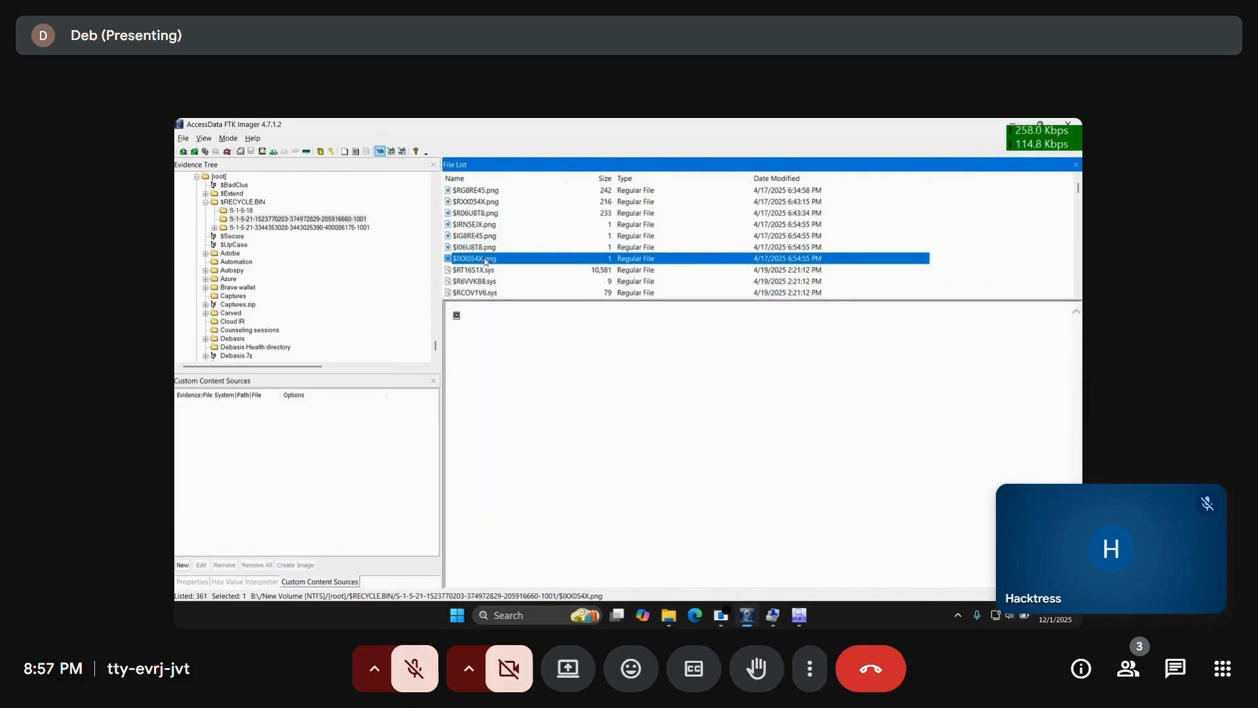
right_click(485, 261)
click(519, 265)
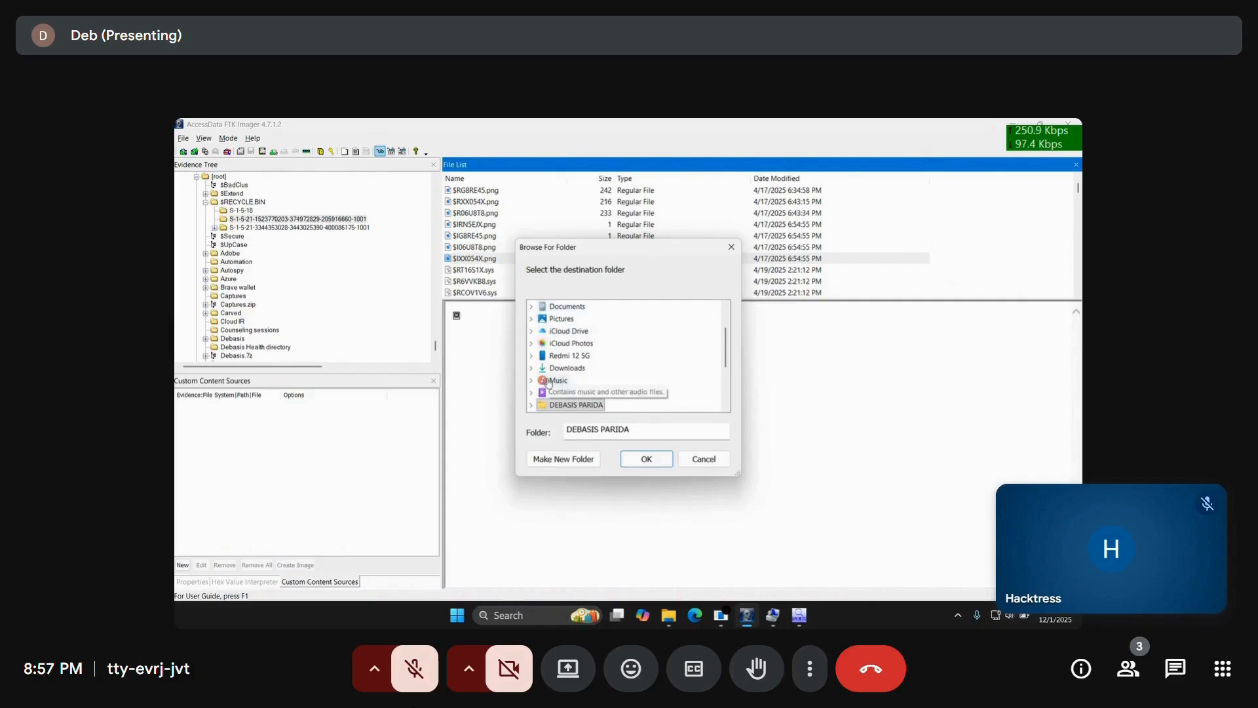
scroll(543, 373, down, 3)
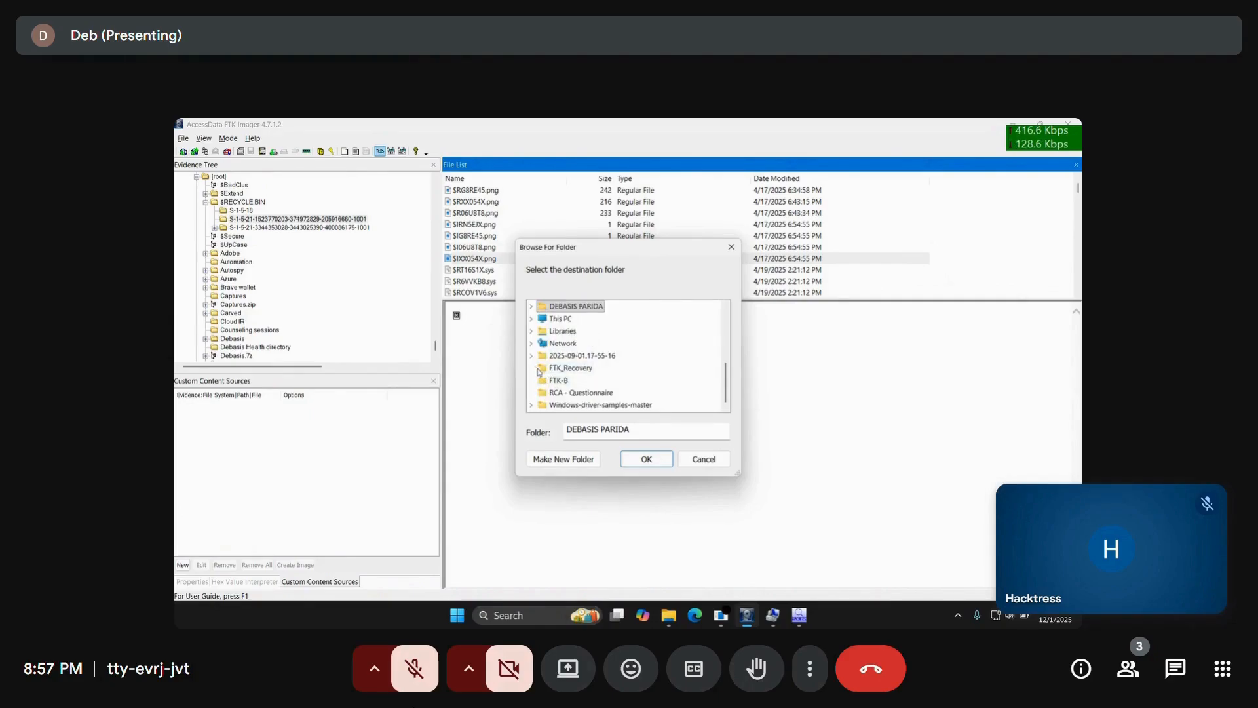
click(541, 384)
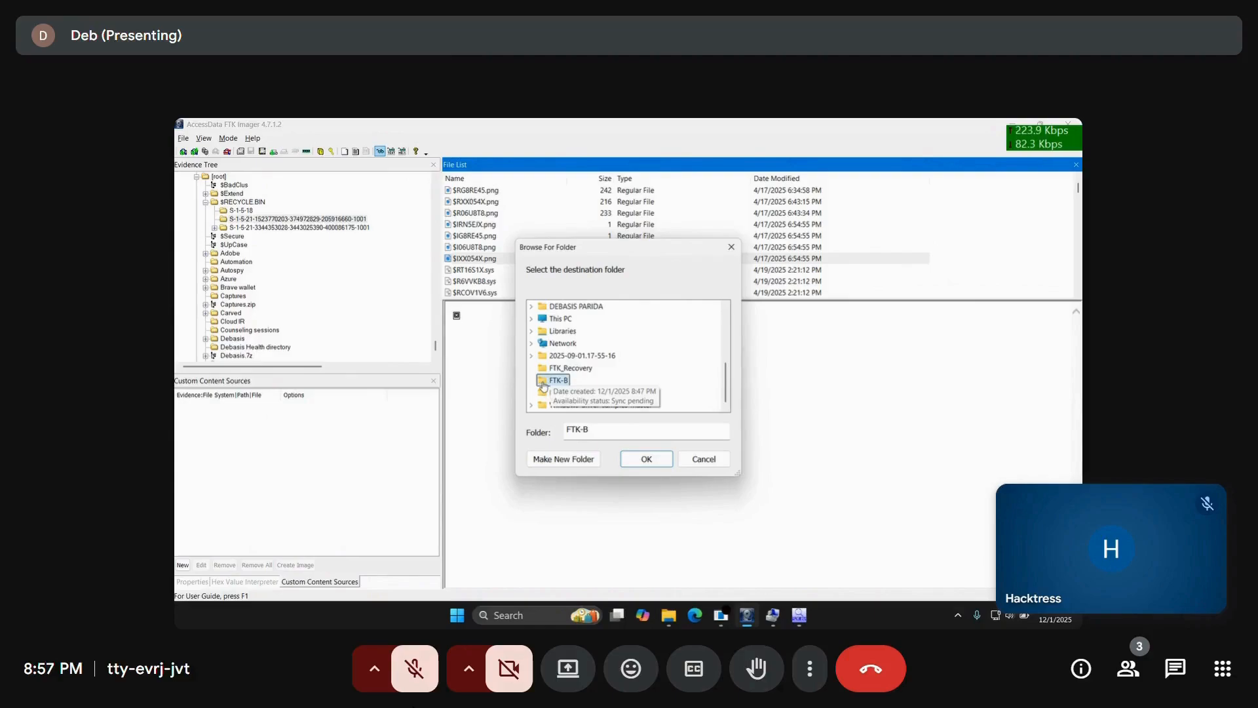
scroll(602, 344, up, 5)
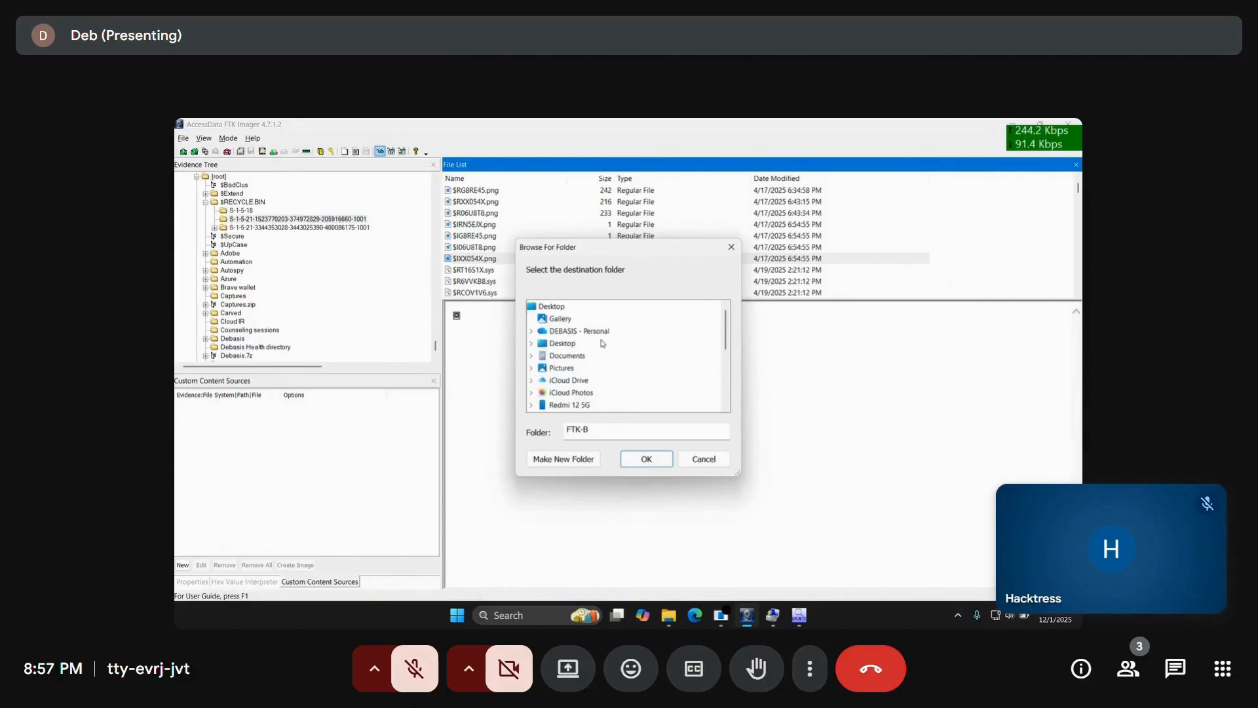
click(564, 380)
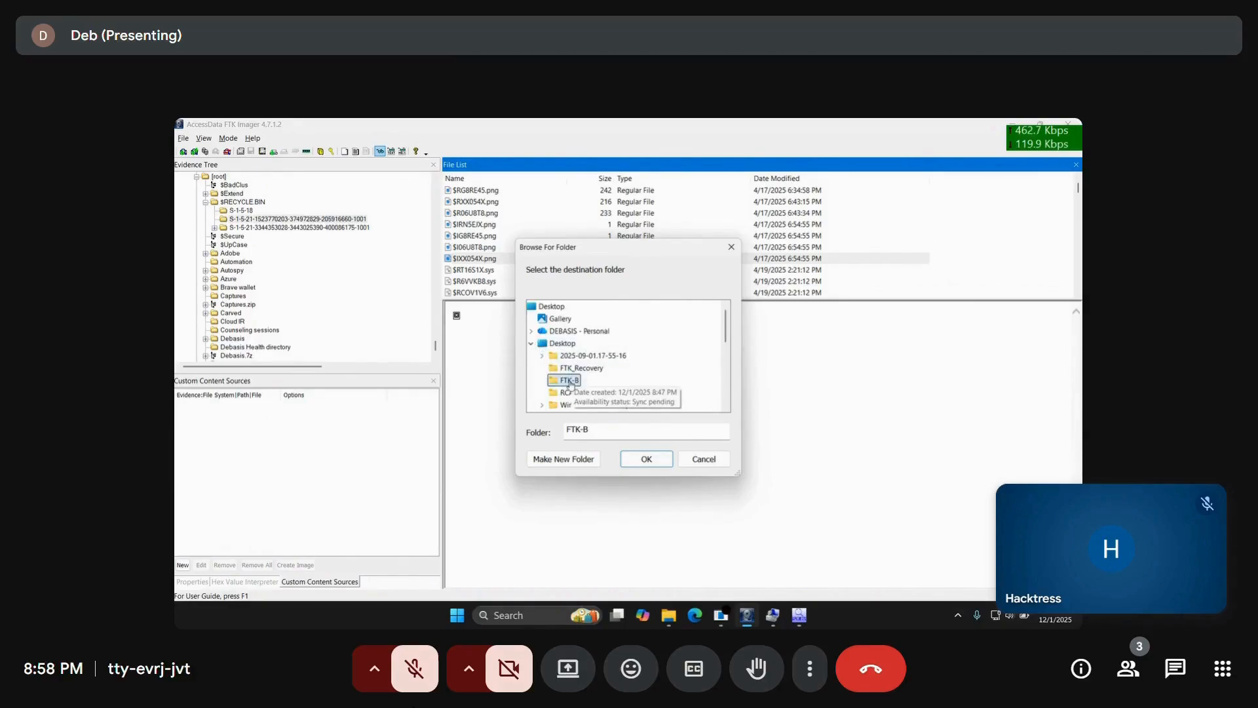
click(652, 467)
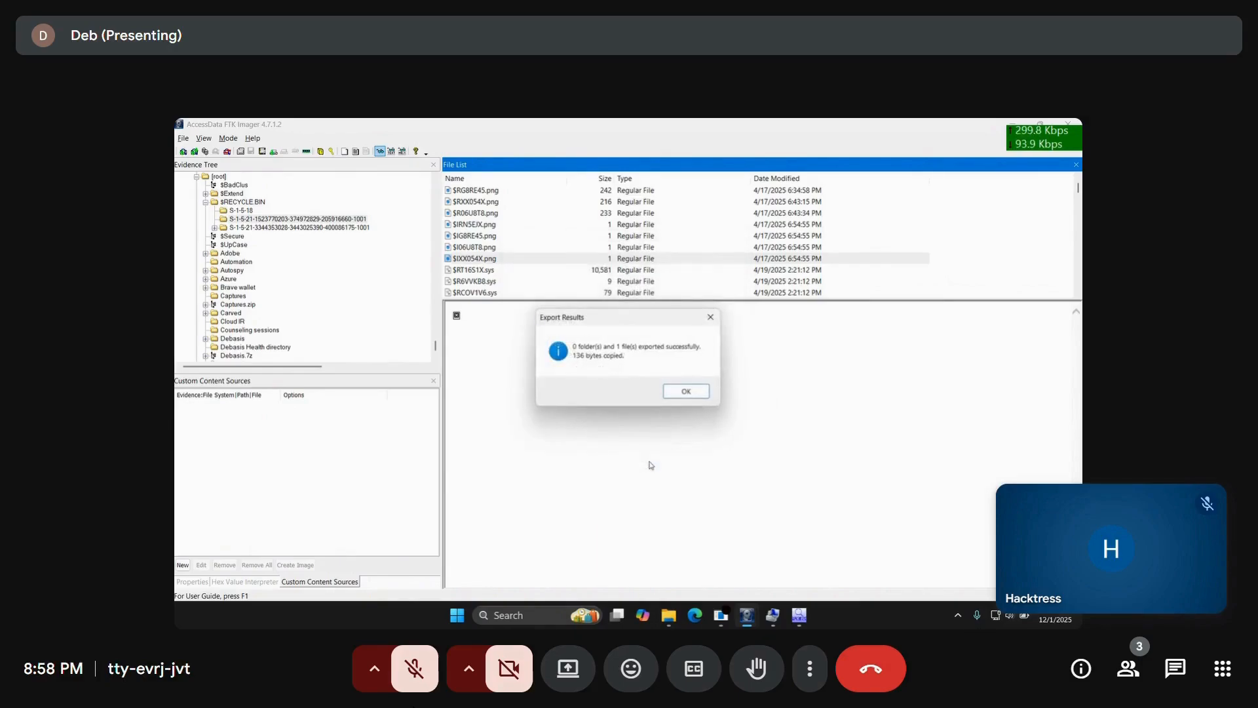
click(680, 394)
Preview the hex content of the deleted driver files $RT16S1X.sys and $R674YP0.sys.
click(510, 274)
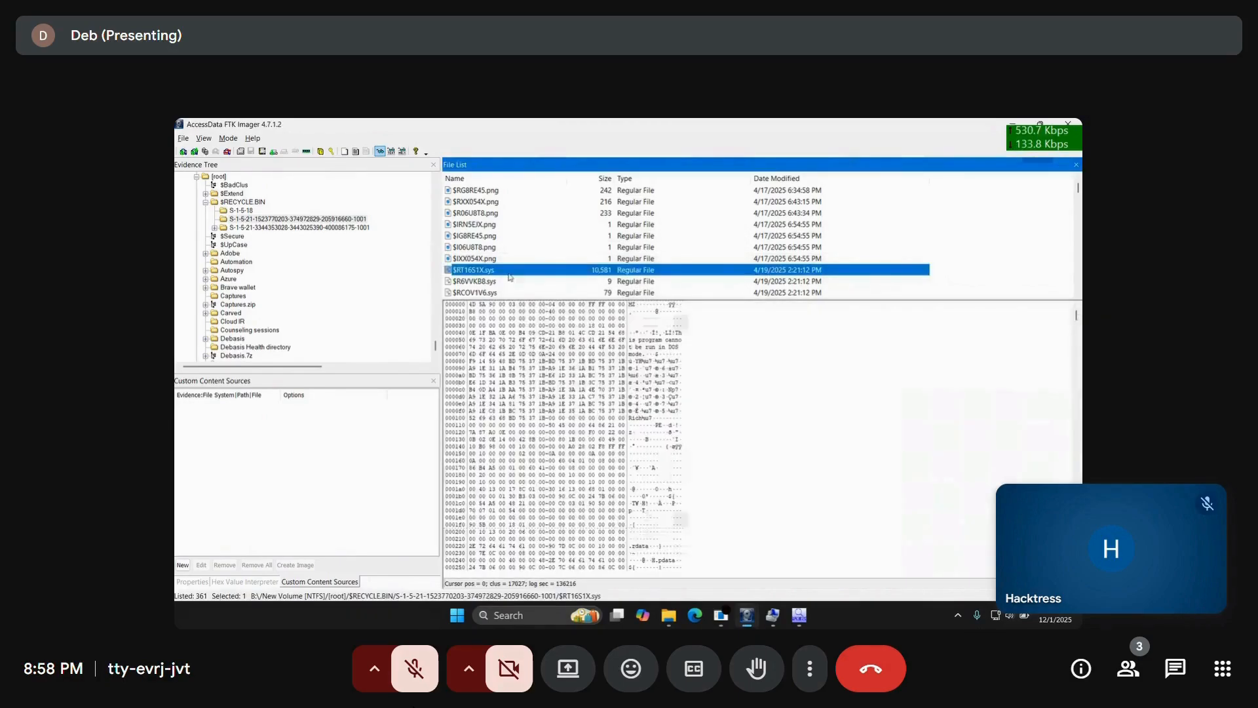
scroll(510, 274, down, 9)
click(509, 274)
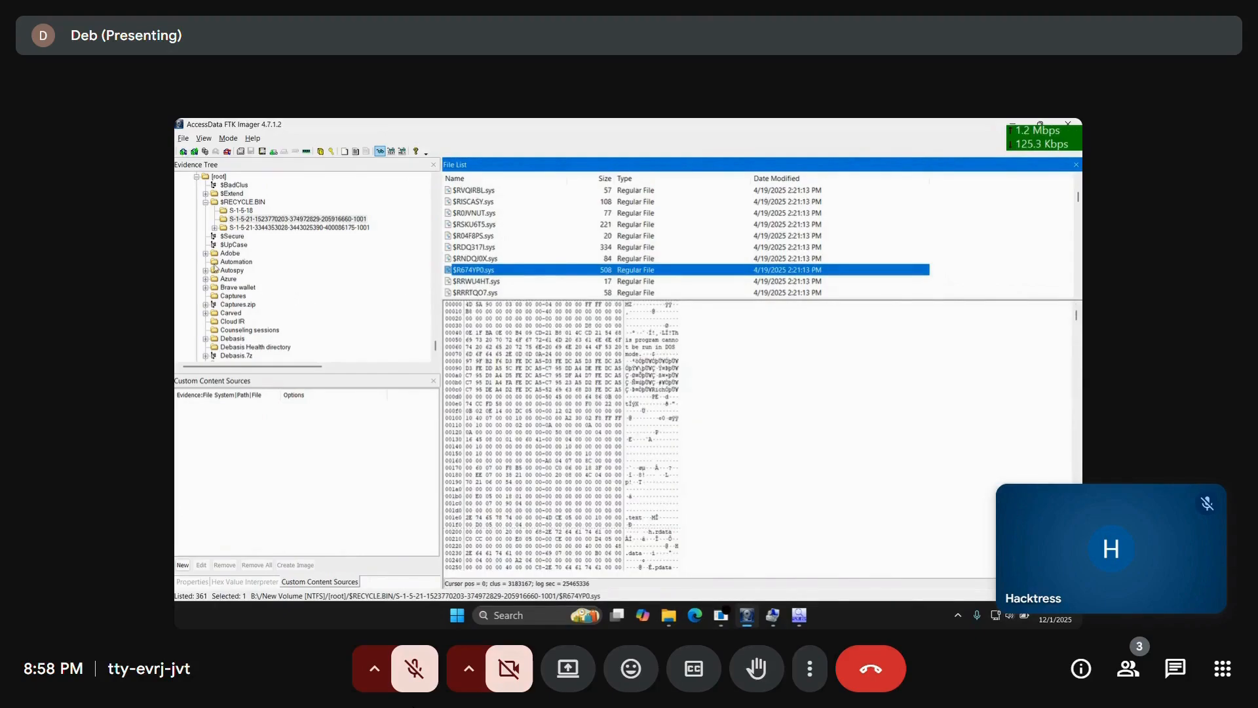
List the last user folder under $RECYCLE.BIN and step through the previews of its deleted PDF files.
click(251, 227)
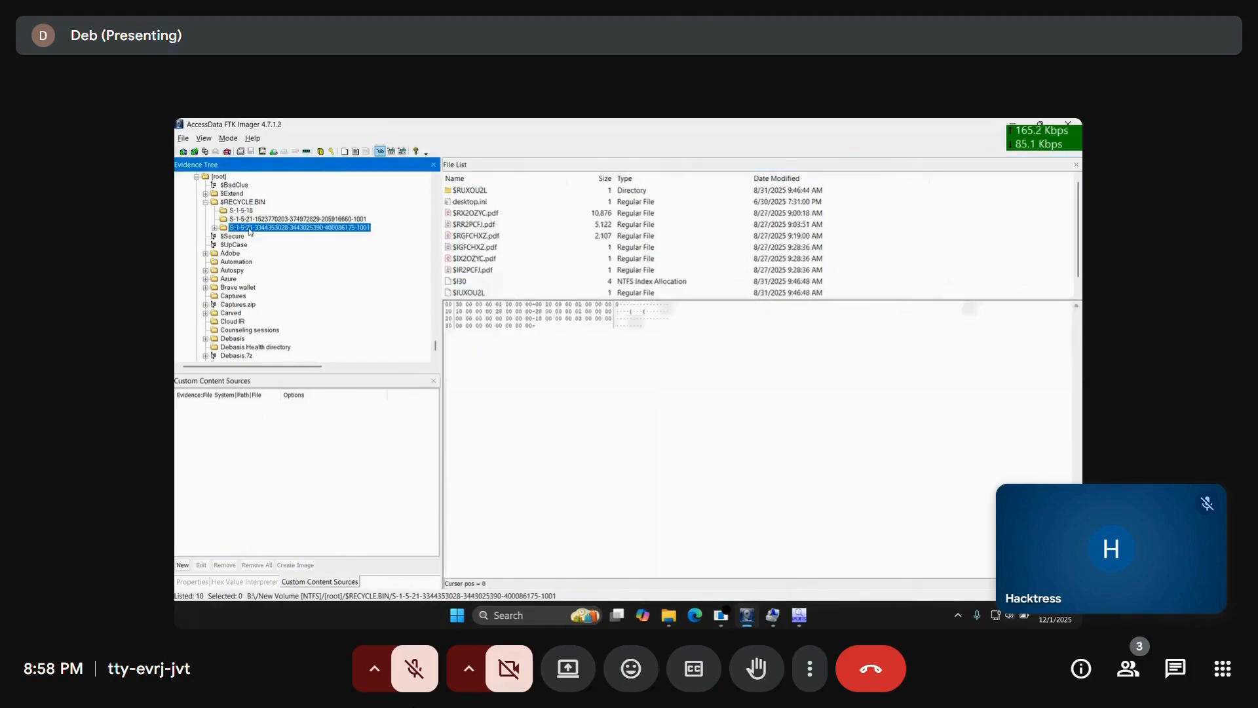
click(492, 236)
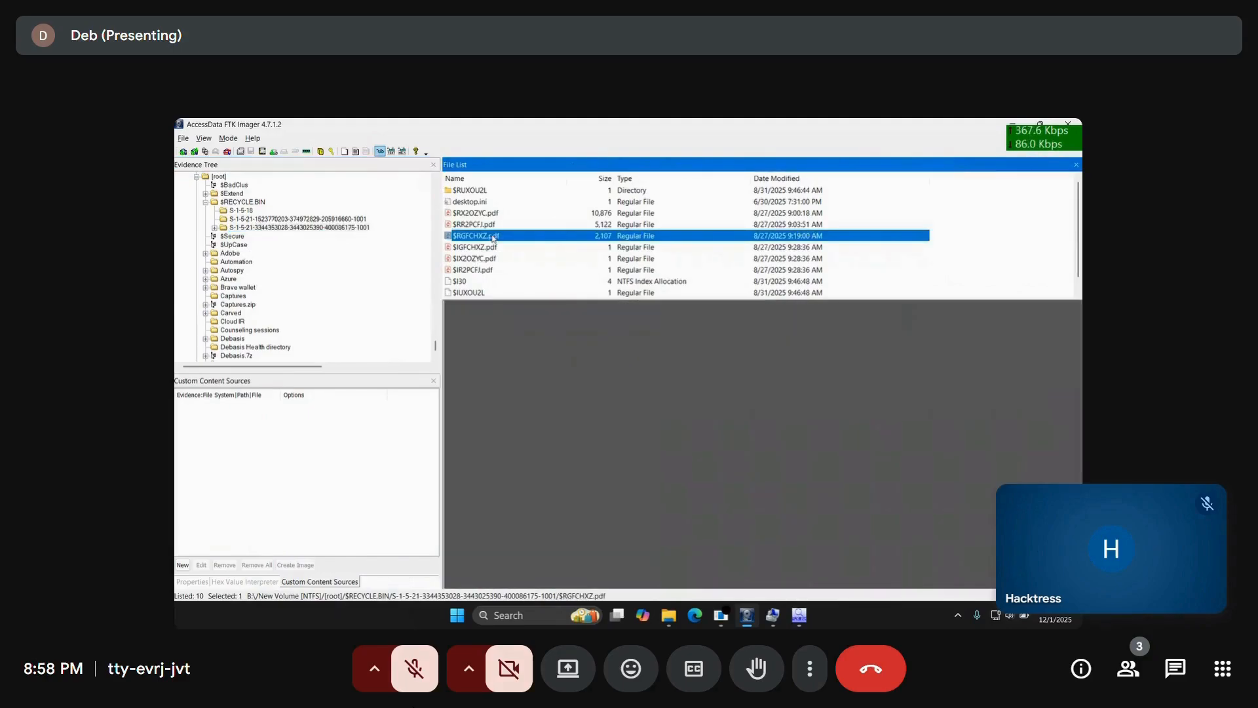
click(483, 226)
click(482, 238)
click(481, 249)
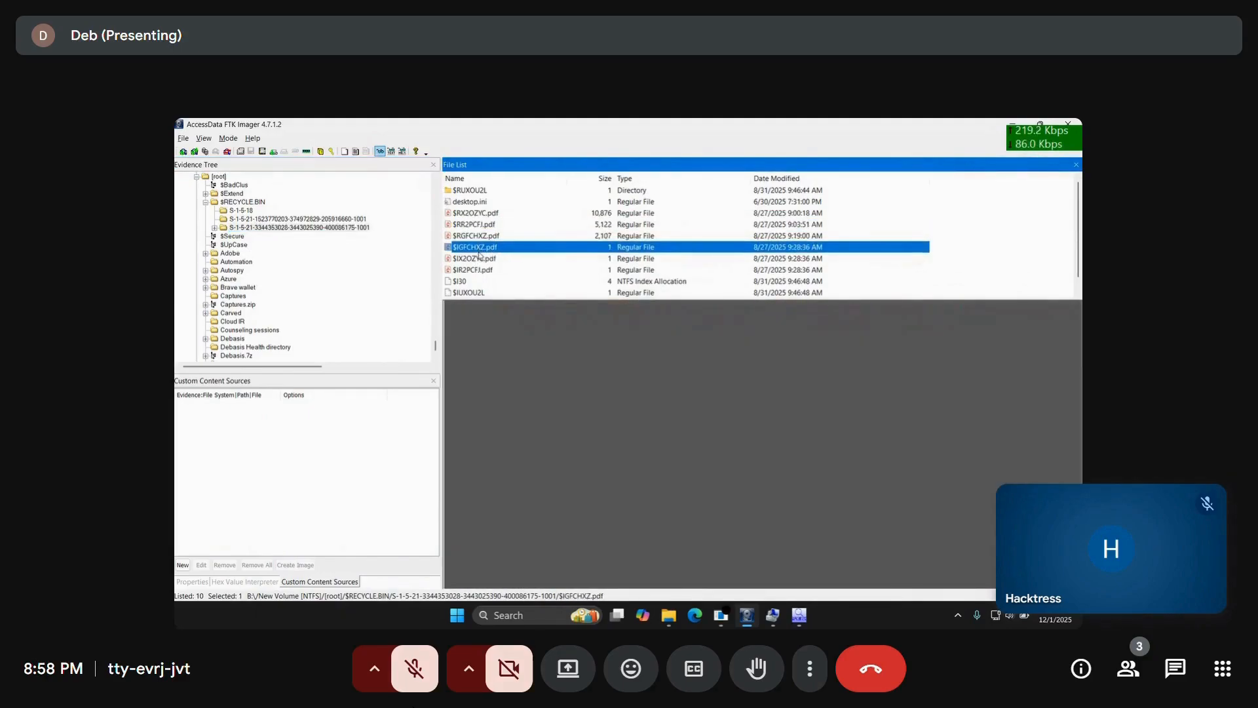
click(479, 261)
click(478, 268)
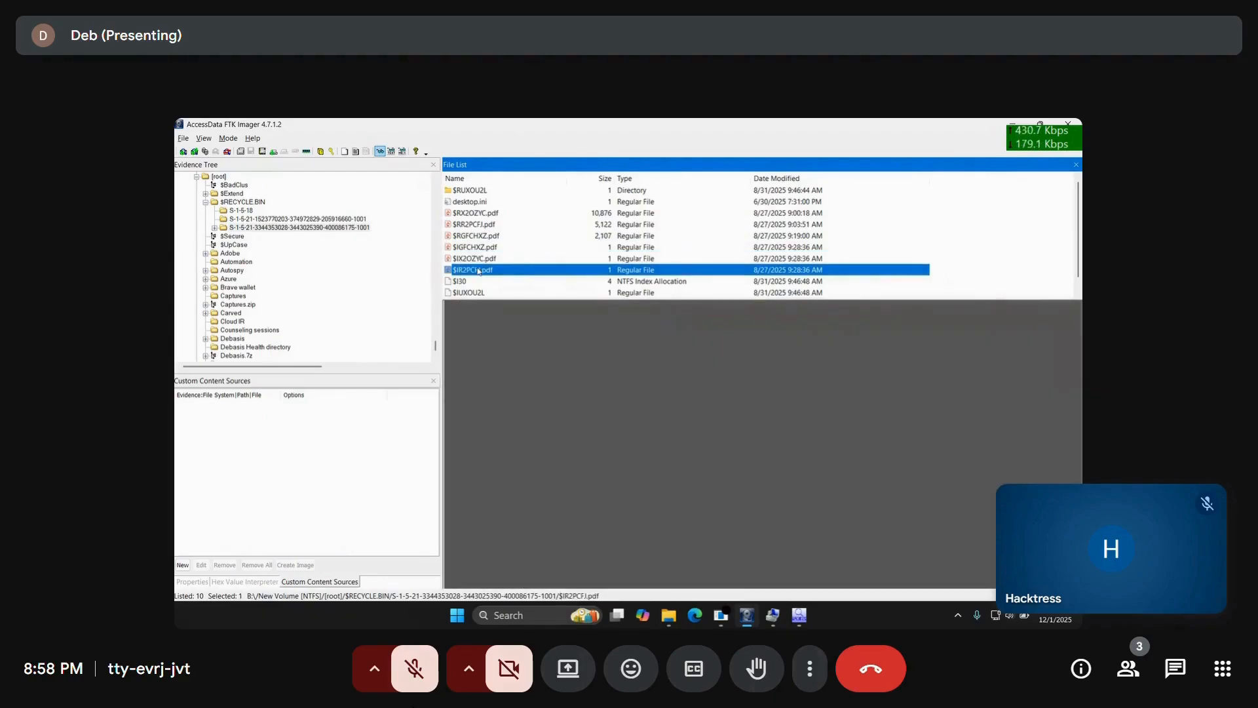
click(478, 260)
click(478, 247)
Export the deleted file $RR2PCFJ.pdf to the FTK-B folder on the Desktop.
click(477, 224)
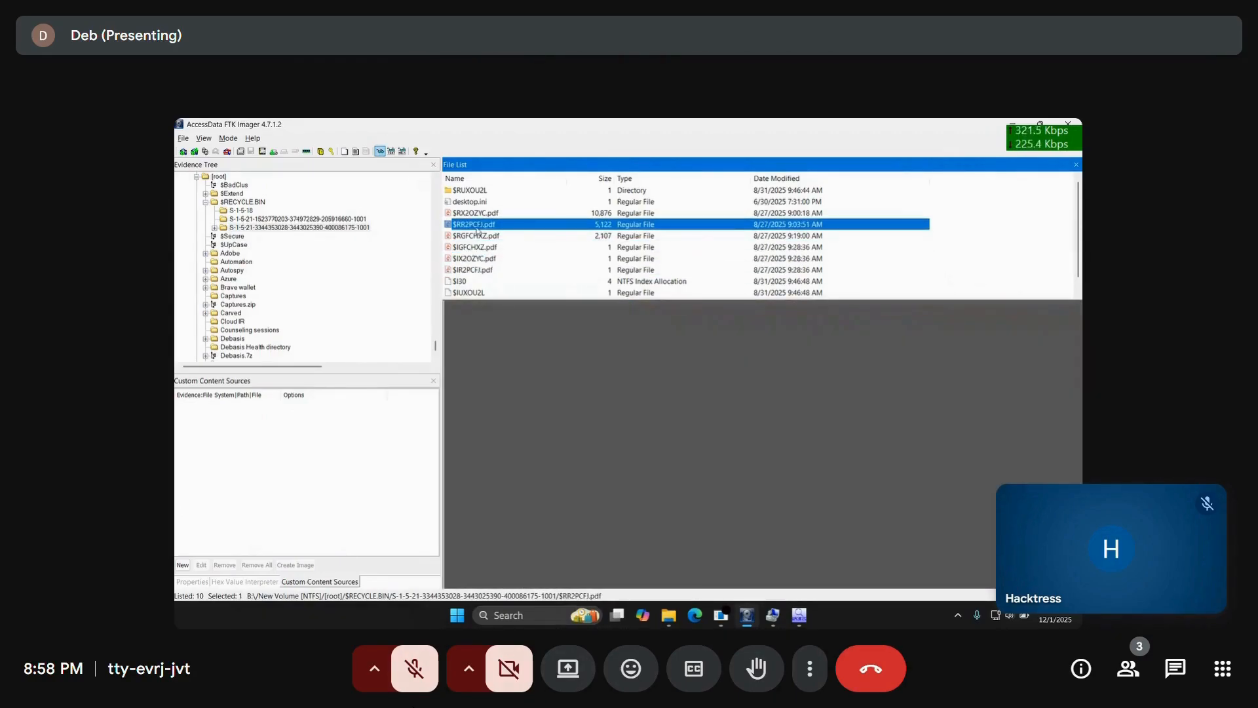
right_click(477, 229)
click(500, 235)
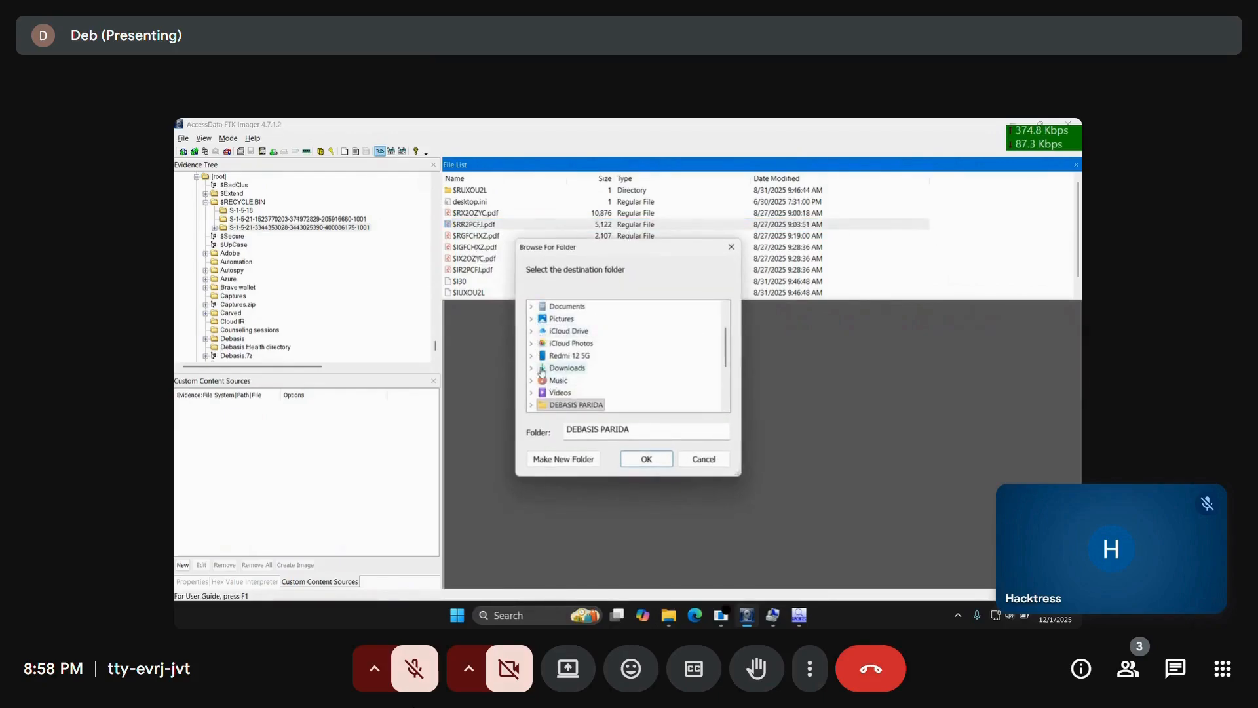
scroll(553, 380, down, 2)
scroll(553, 380, up, 4)
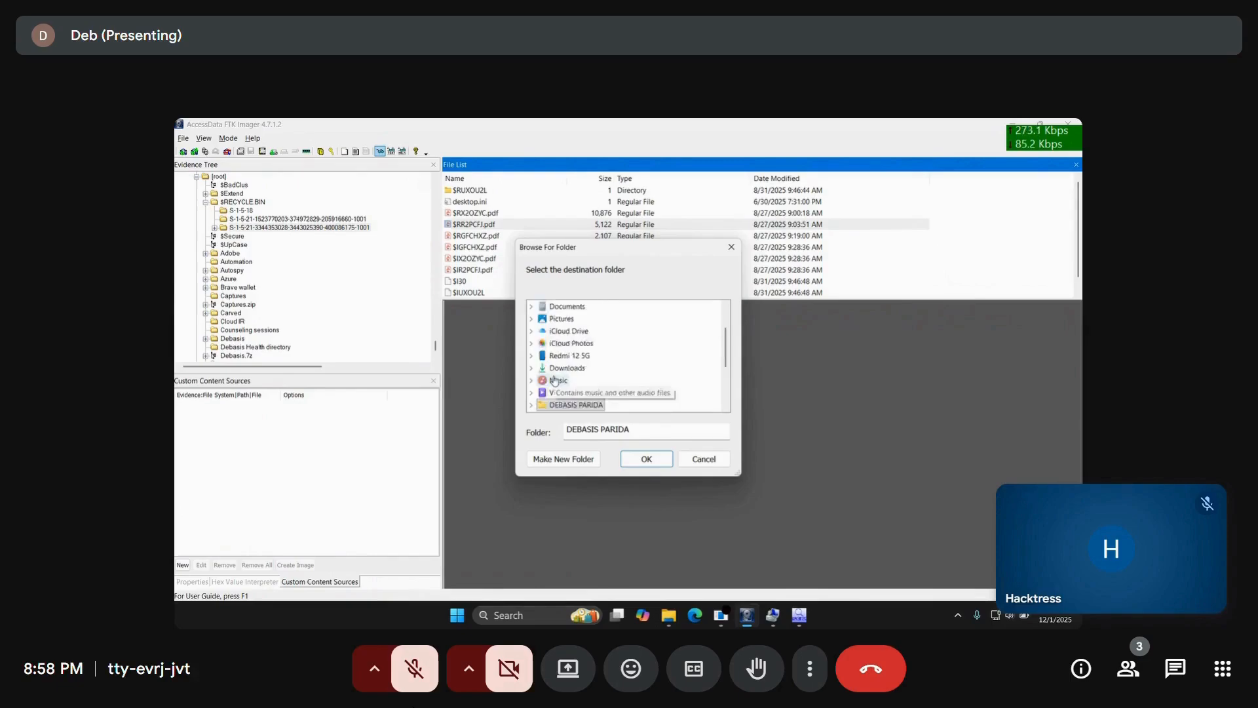
click(531, 344)
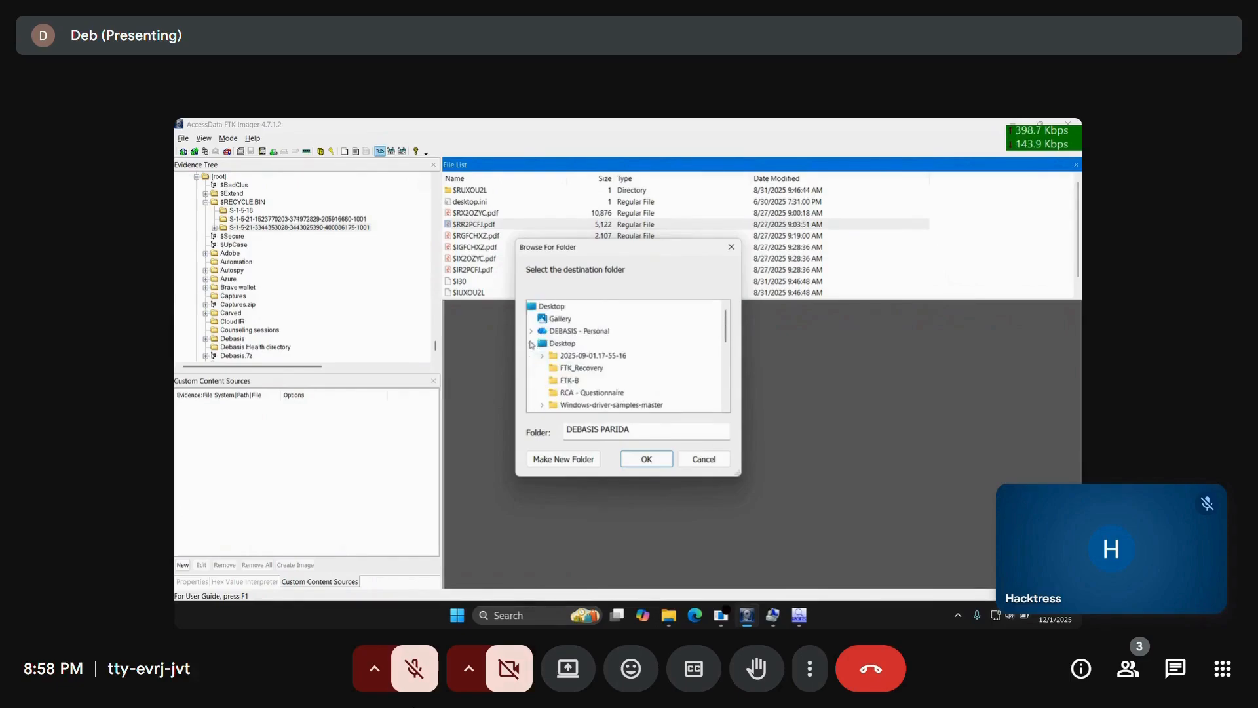
click(567, 381)
click(646, 459)
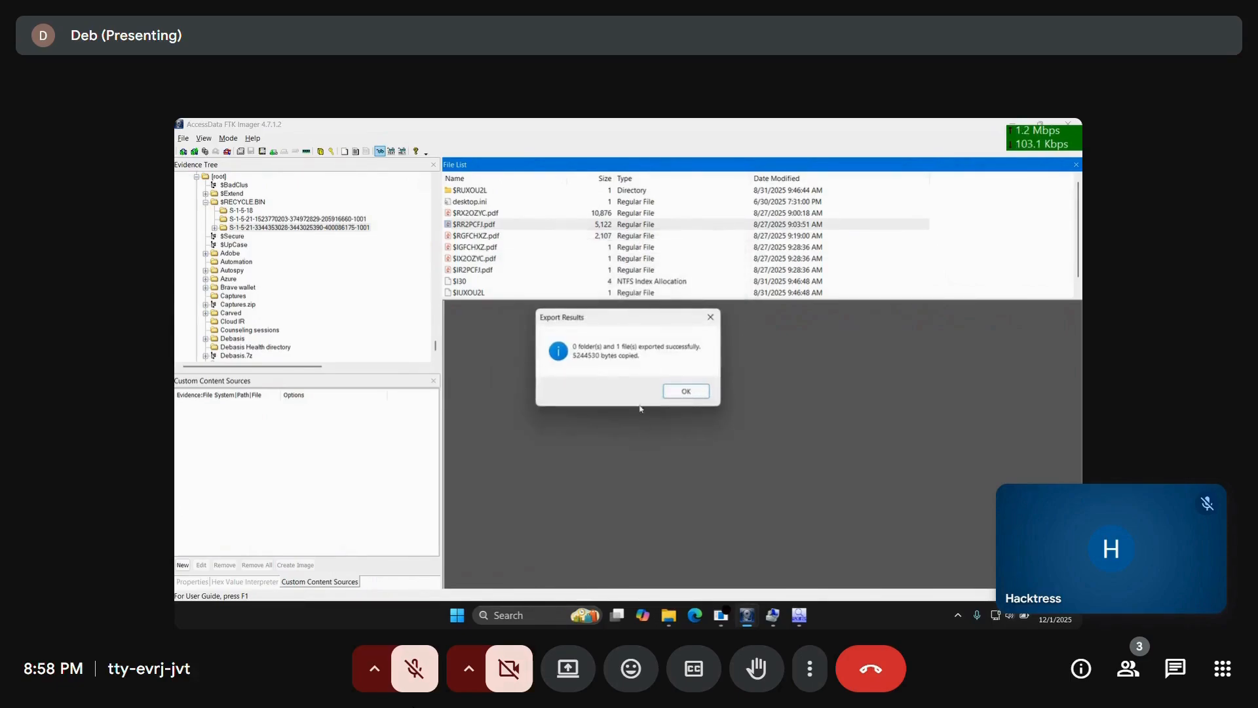
click(682, 391)
Export the deleted-file record $IGFCHXZ.pdf to the FTK-B folder on the Desktop.
right_click(477, 246)
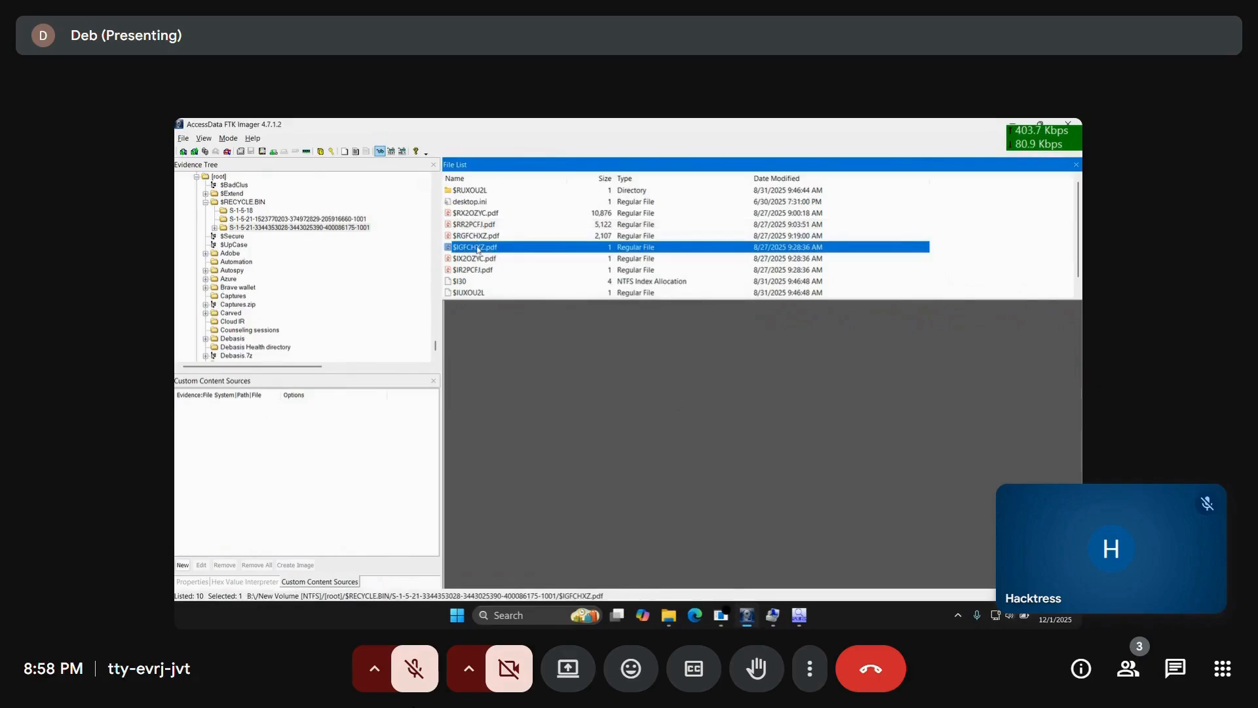
click(493, 252)
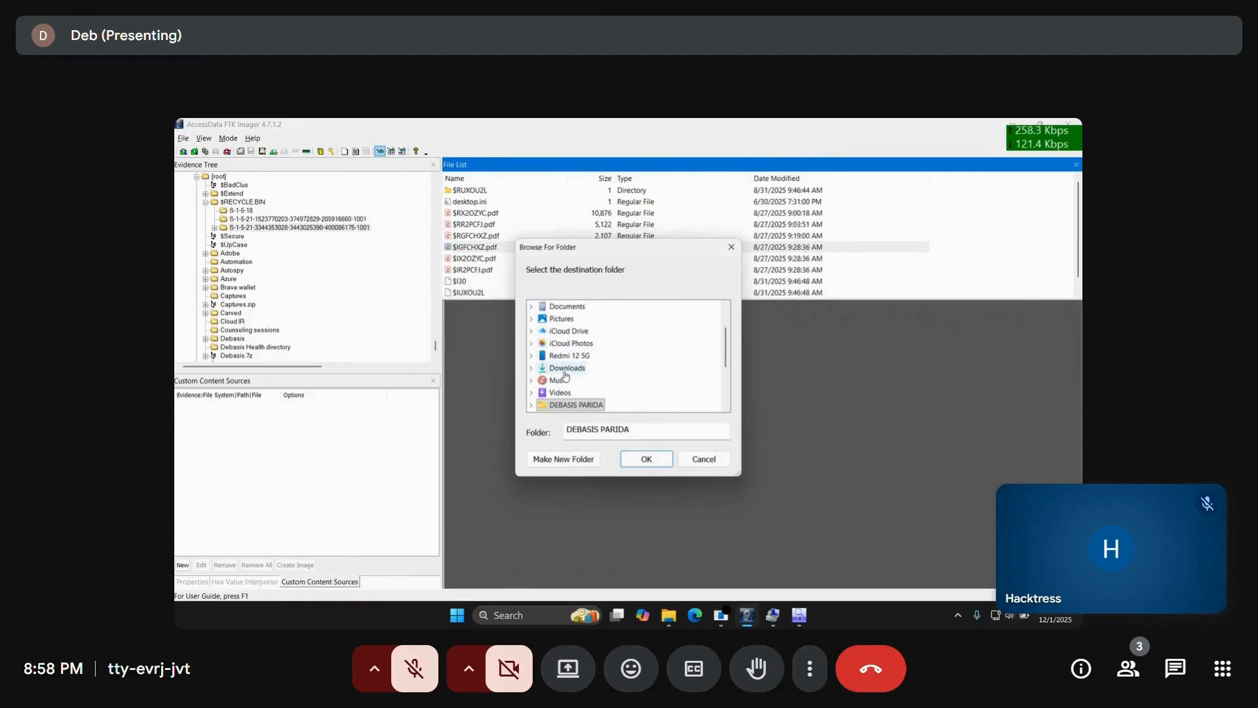
scroll(563, 373, up, 2)
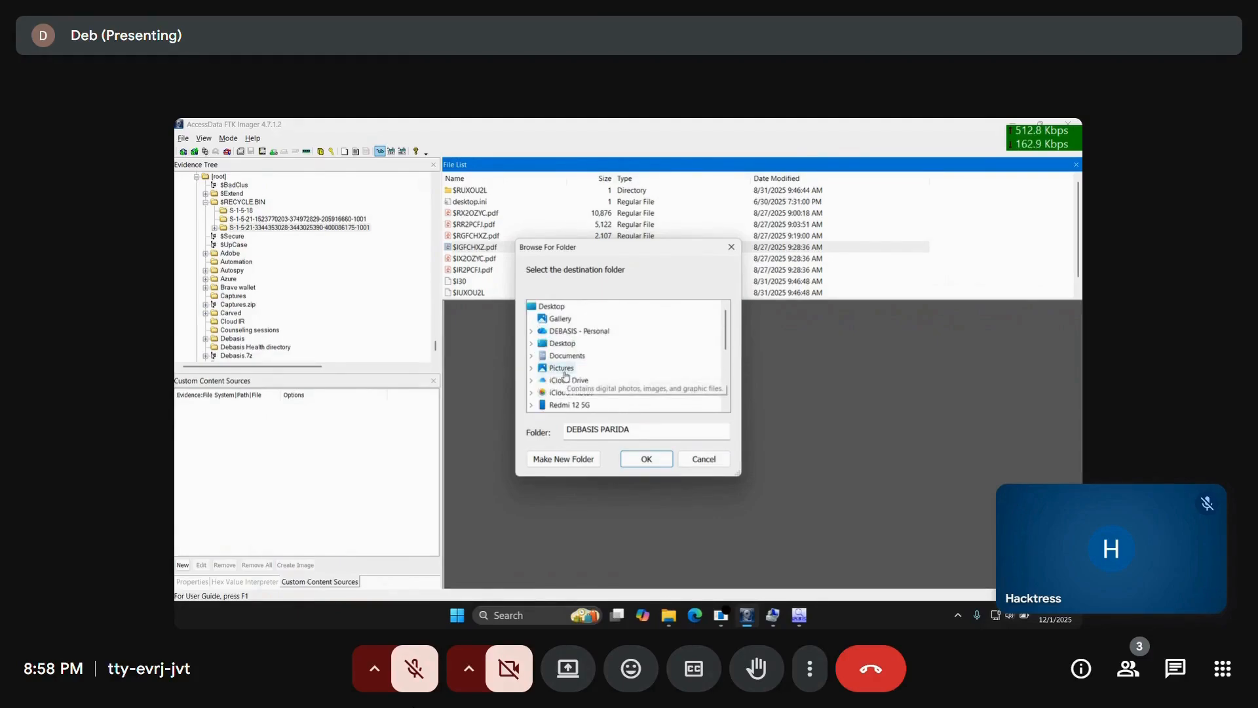
click(531, 344)
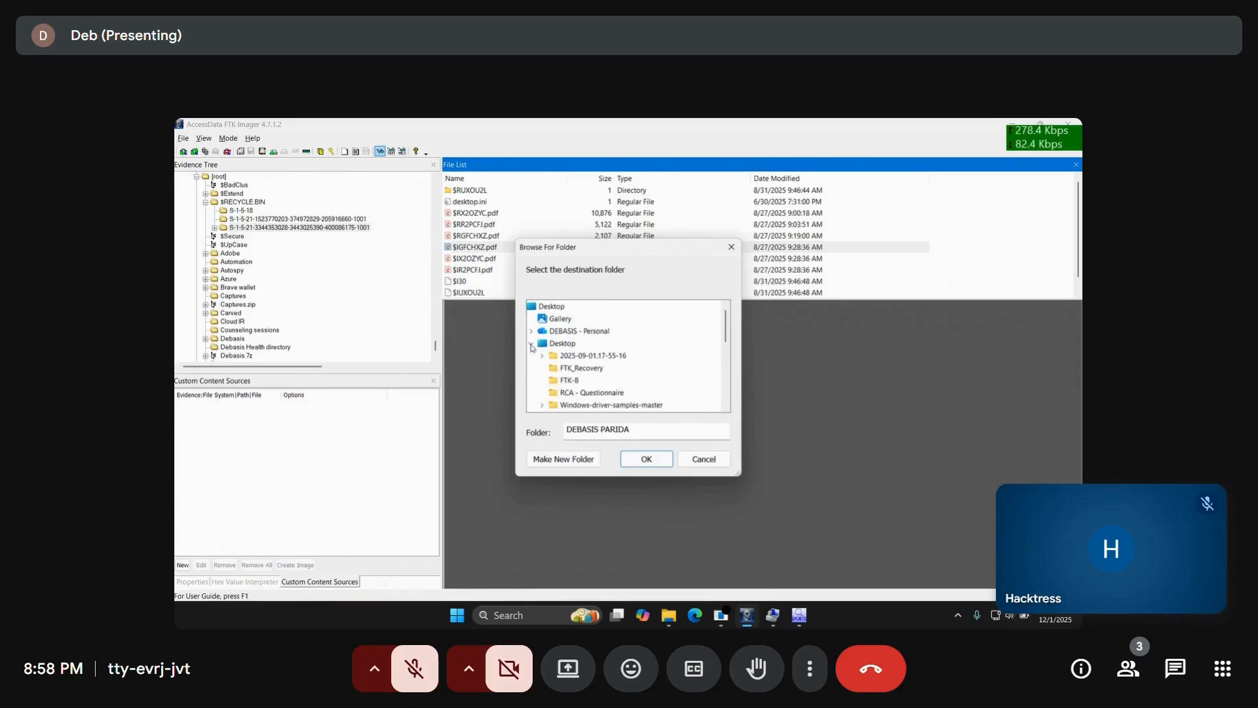
click(569, 381)
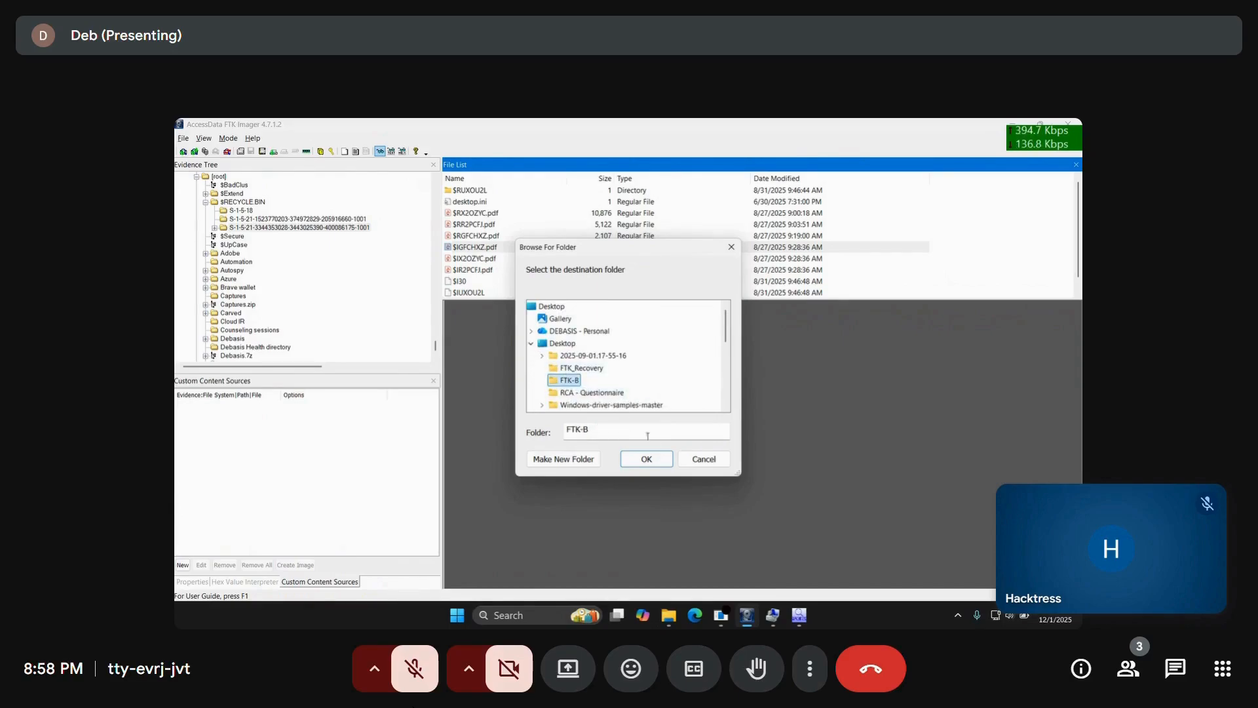
click(646, 459)
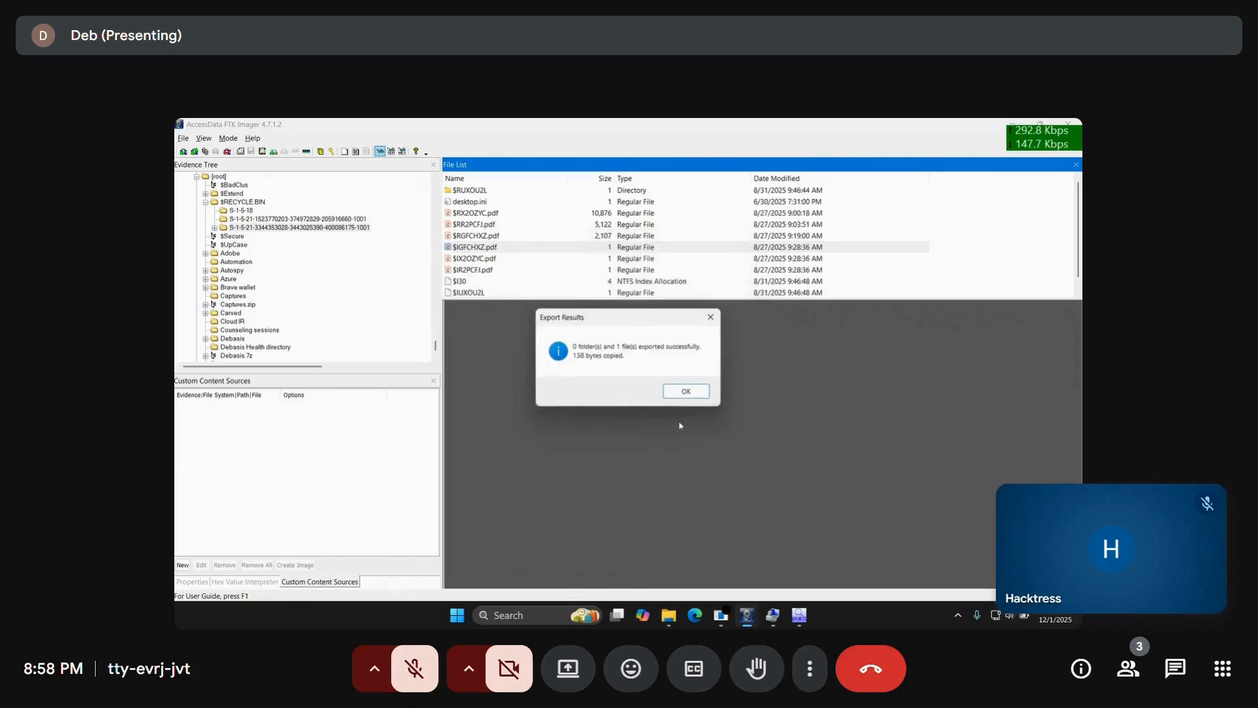
click(685, 391)
Go back to the [orphan] data in the evidence tree and examine the contents of the subfolders in folders 14 and 17.
scroll(290, 342, down, 10)
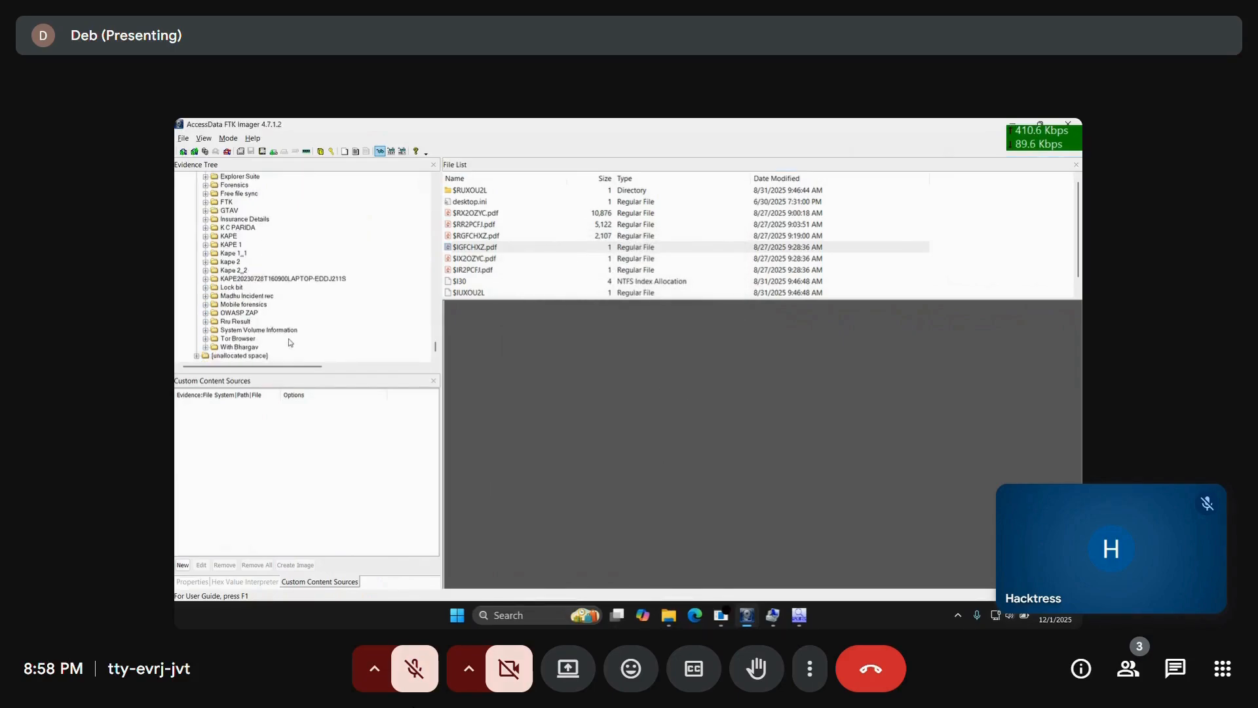
scroll(291, 342, up, 15)
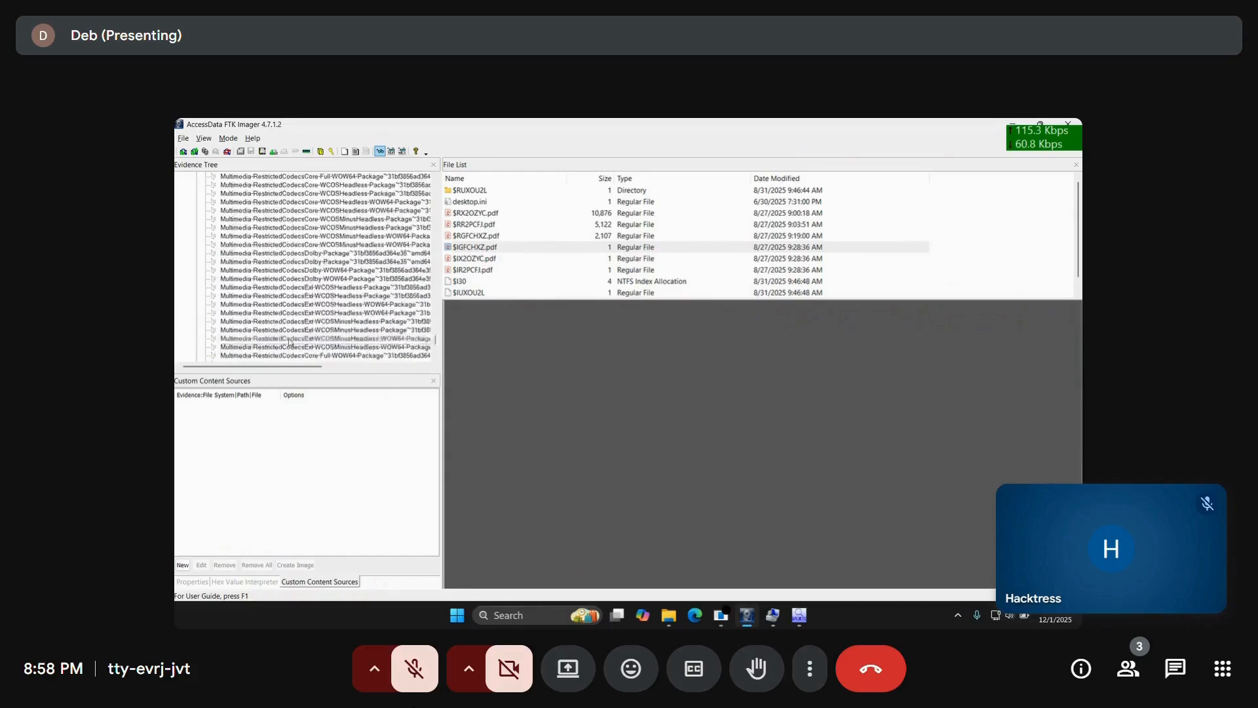
scroll(291, 342, up, 15)
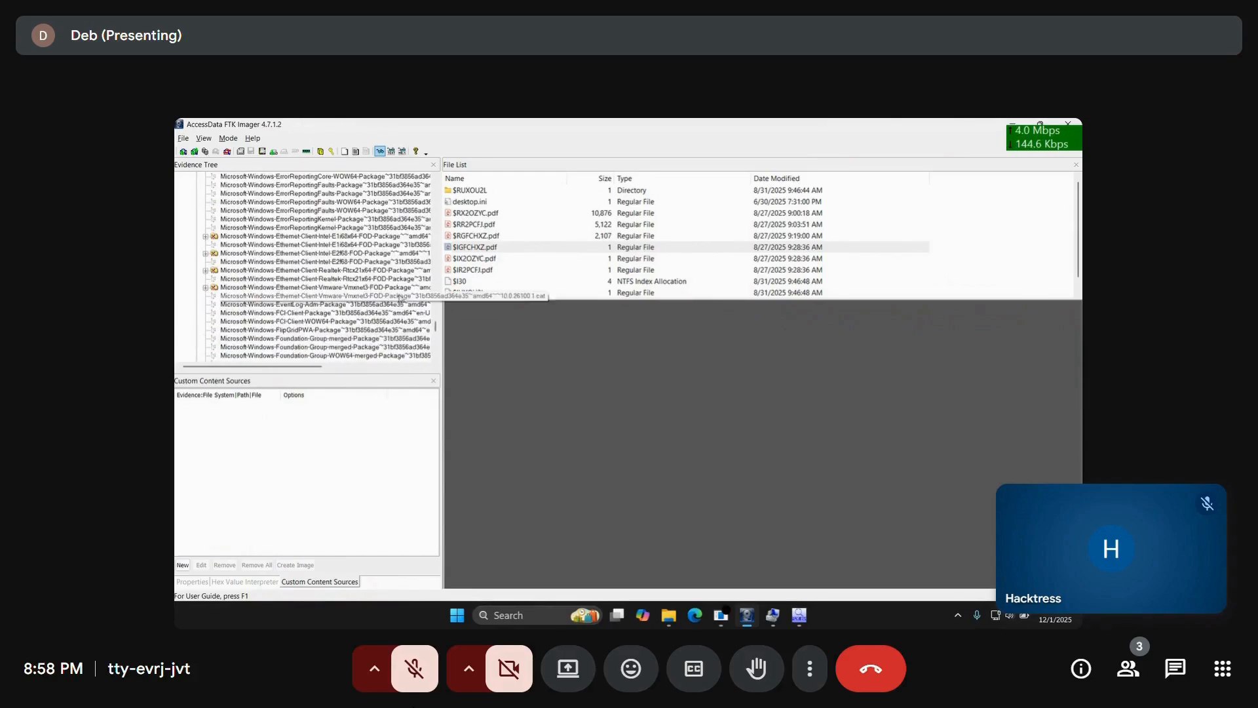
drag(438, 332, 440, 189)
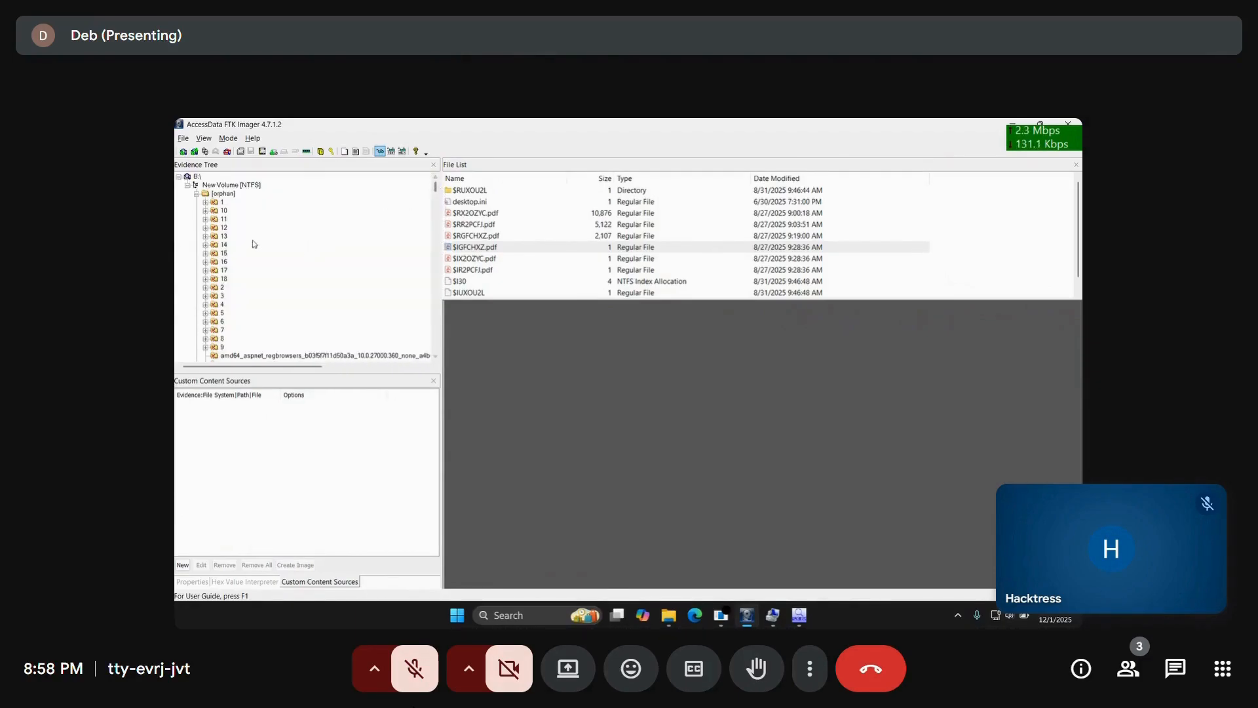
click(205, 246)
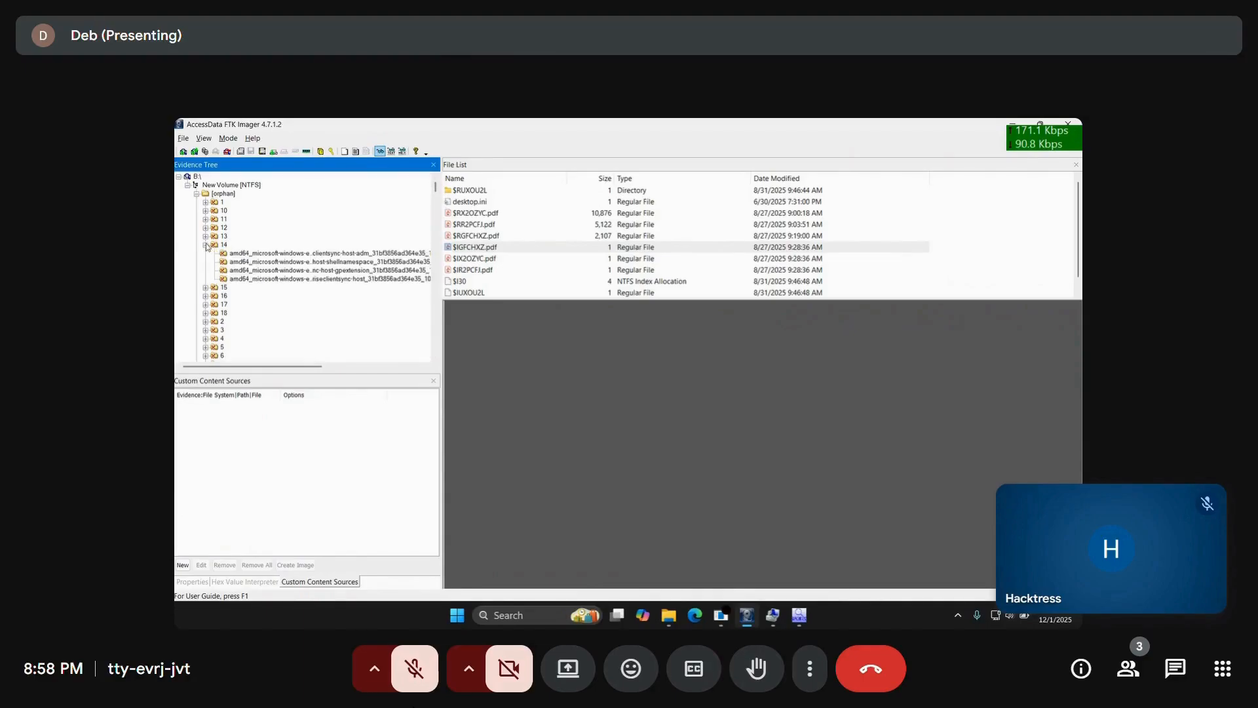
click(280, 254)
click(283, 272)
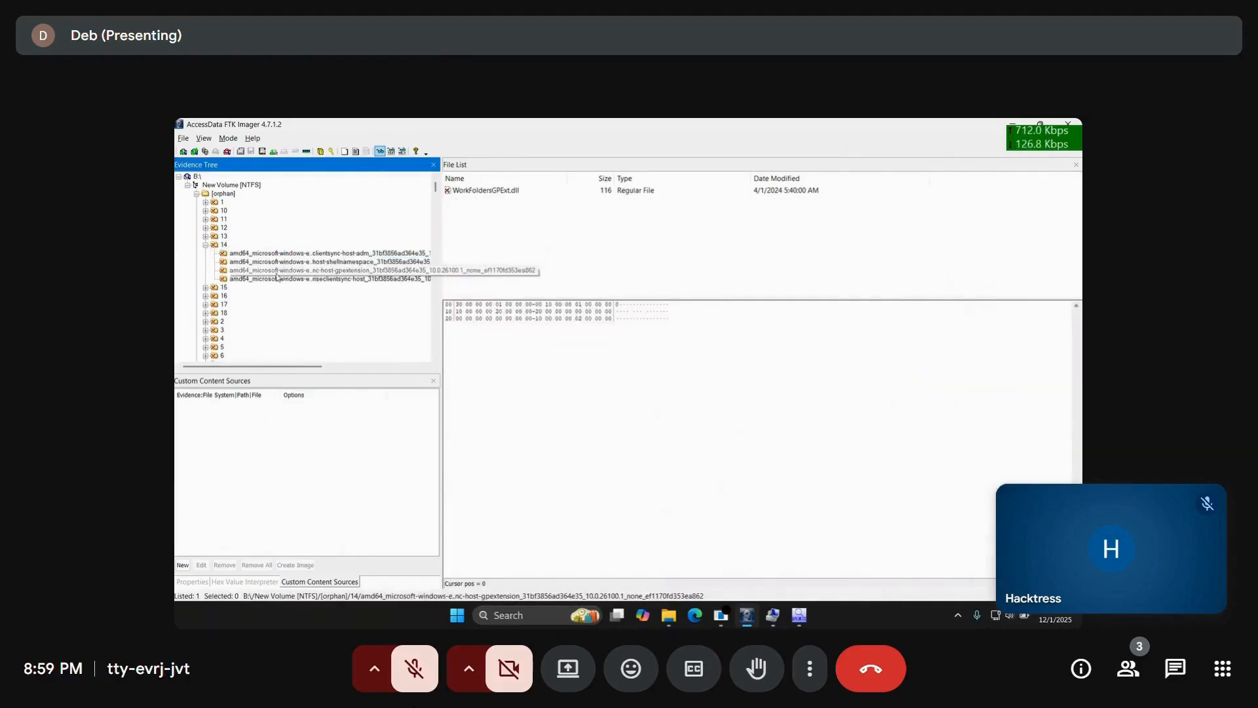
click(252, 279)
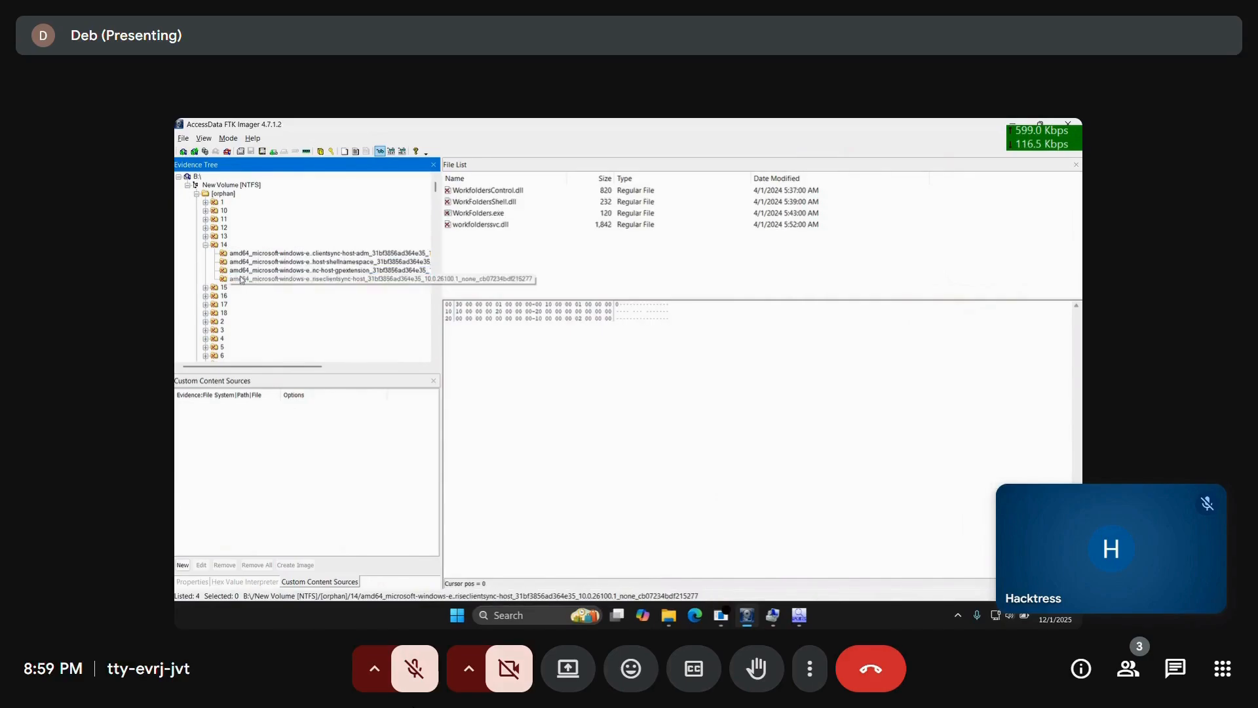
click(205, 305)
click(232, 313)
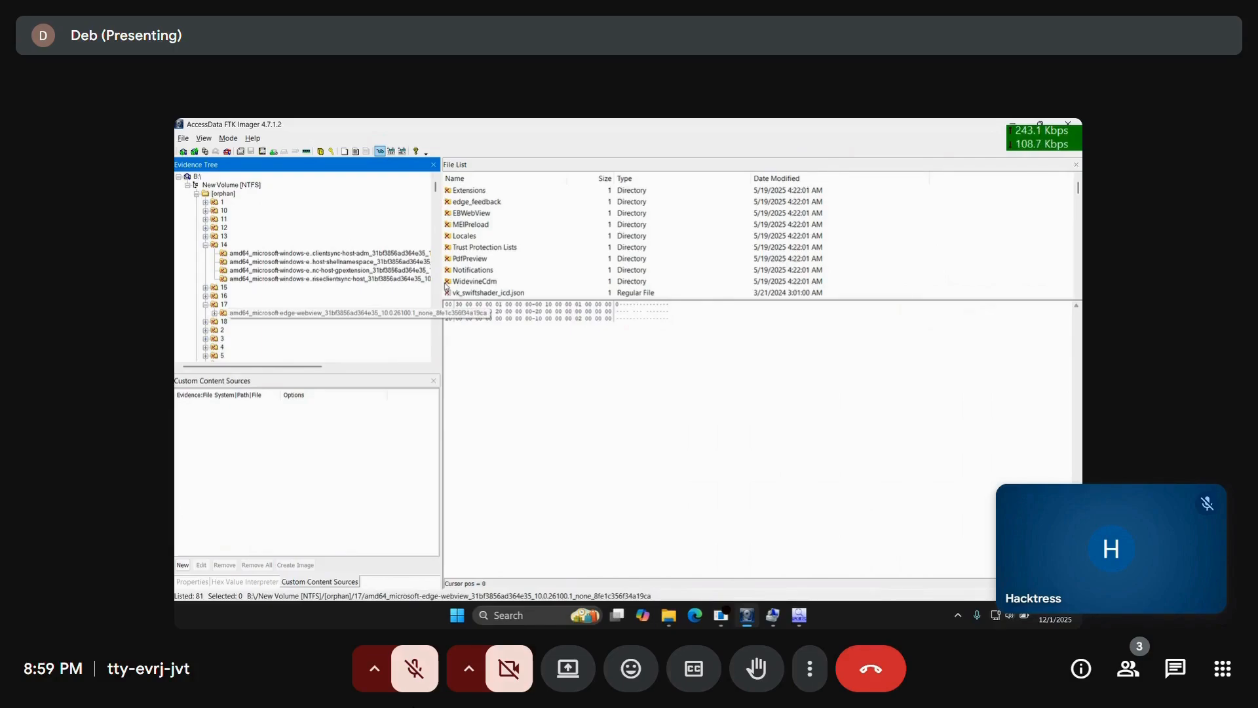
Switch to File Explorer, go to the FTK-B folder on the Desktop and open the exported $IGFCHXZ PDF.
key(super+e)
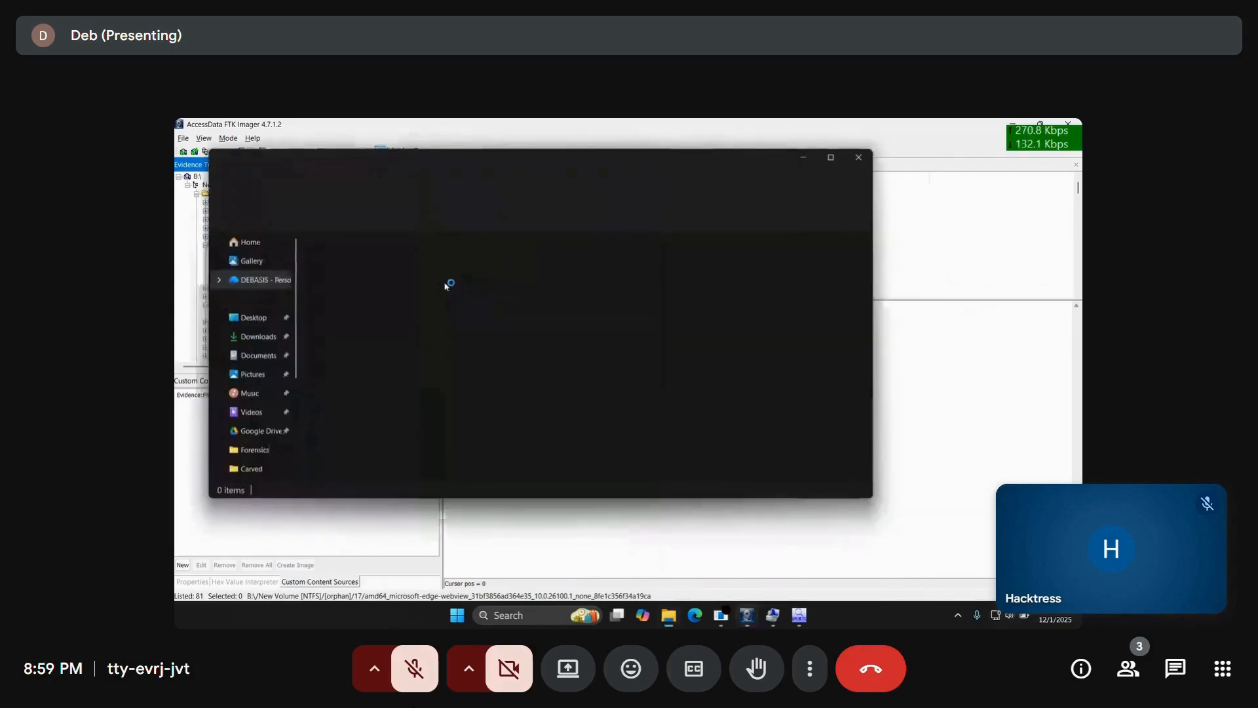
click(241, 321)
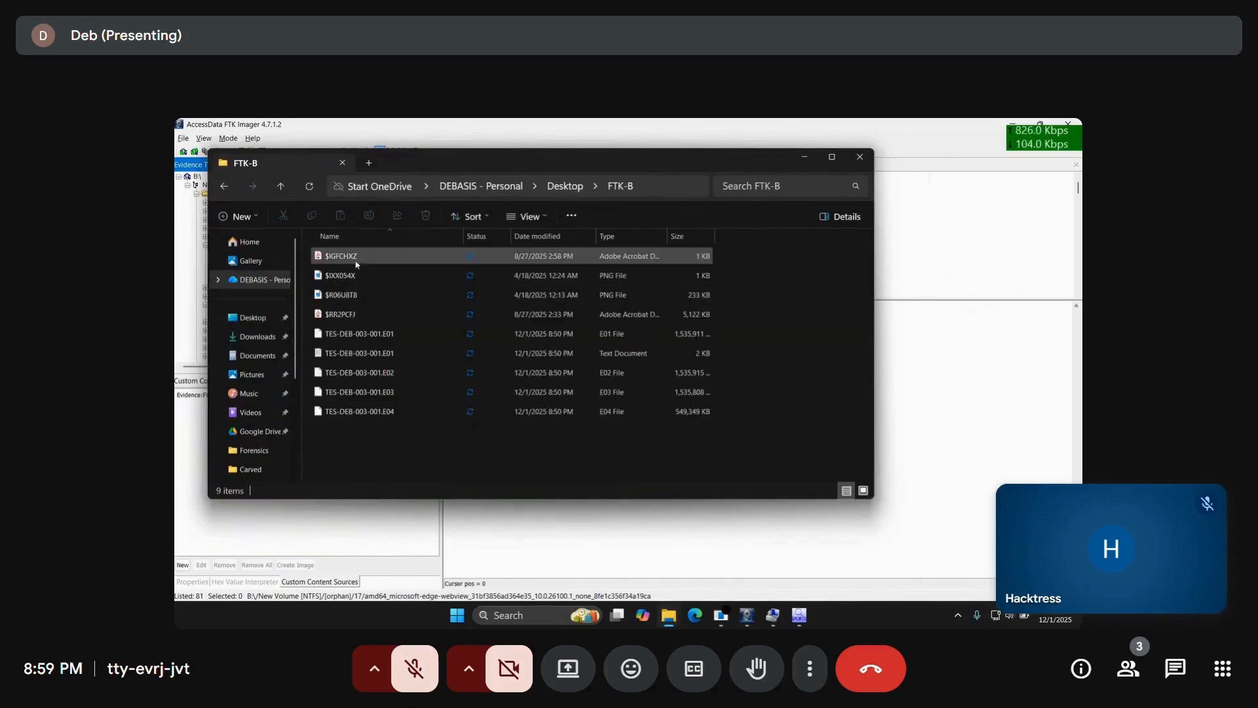
double_click(354, 256)
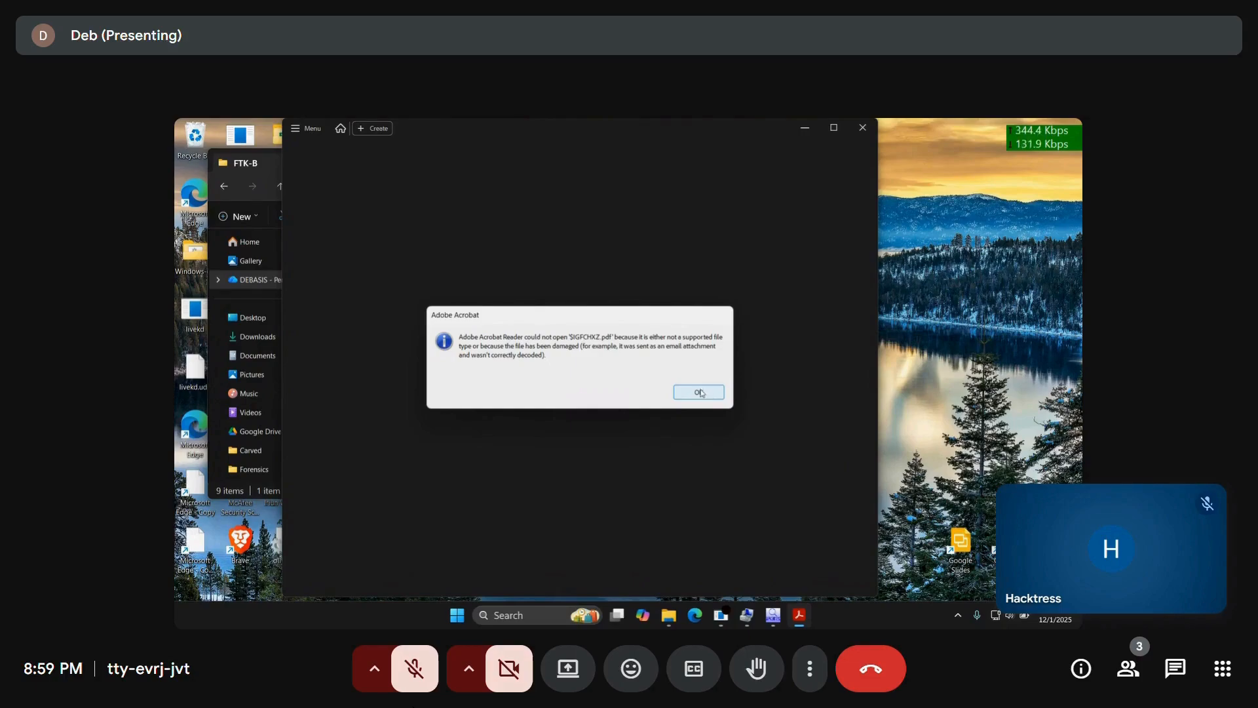
Dismiss the Acrobat message, minimize Acrobat, and open the exported $IXX054X PNG from the FTK-B folder to check it, closing the viewer when finished.
click(702, 393)
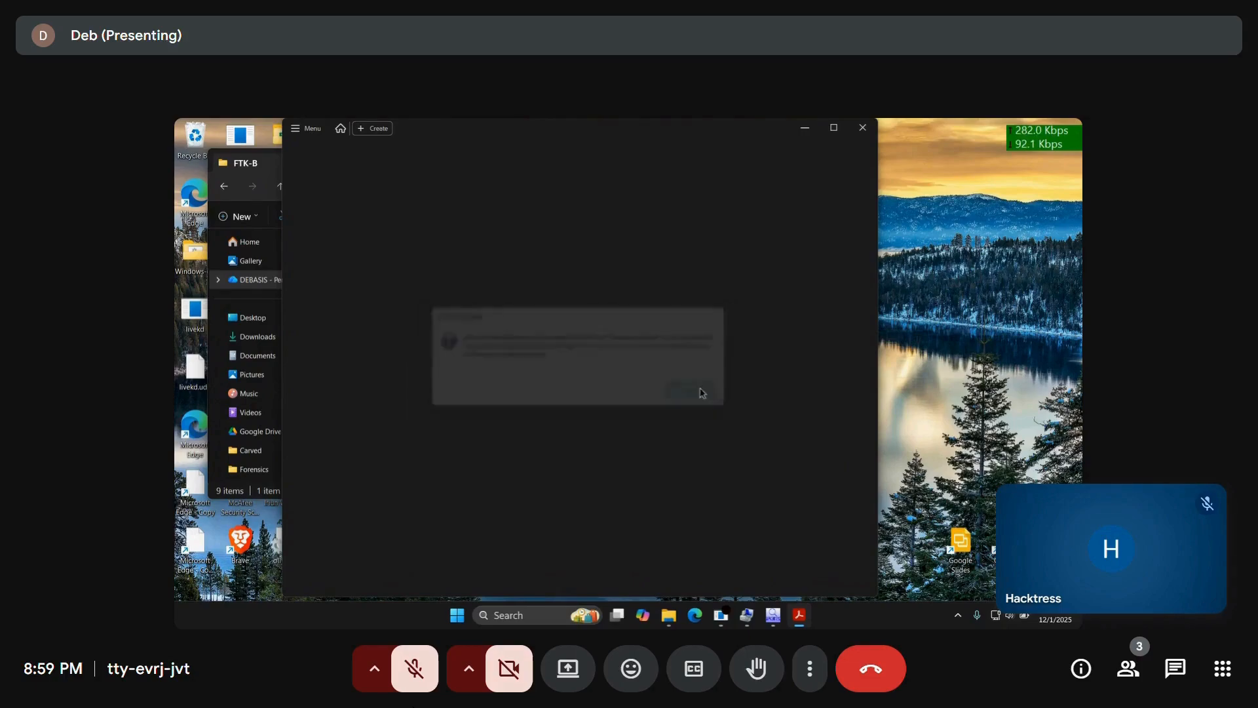
click(798, 135)
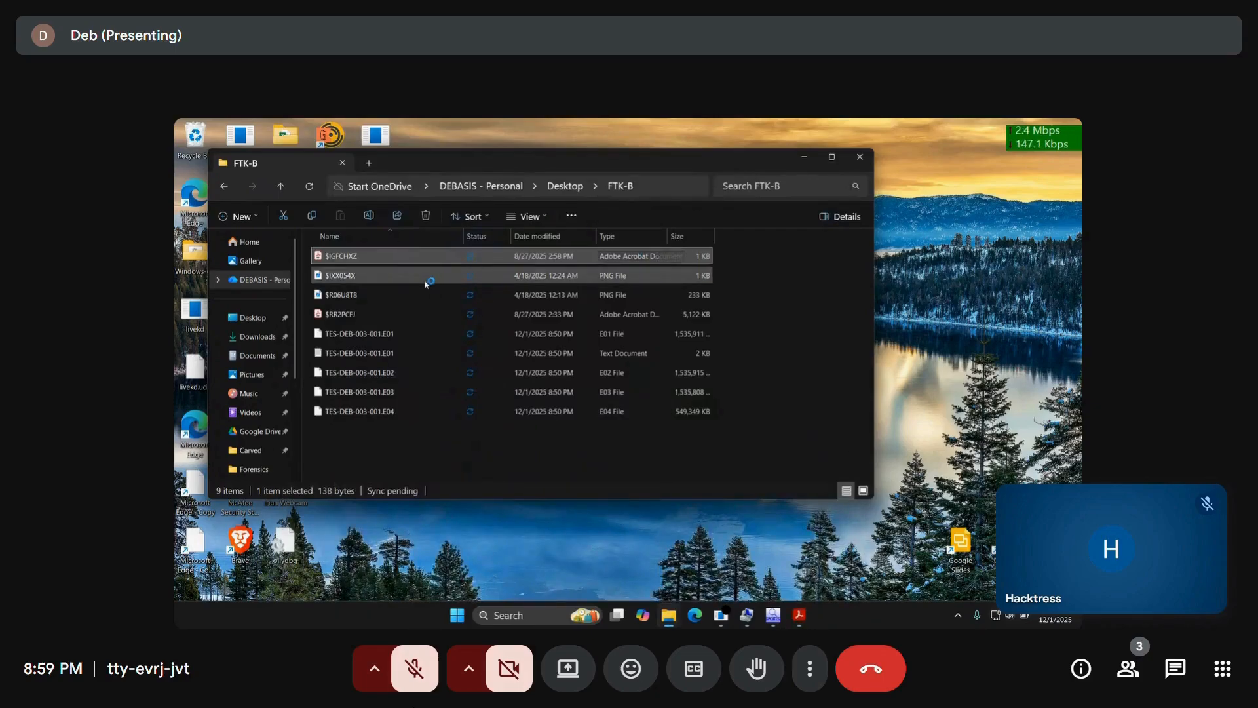
click(424, 283)
key(F2)
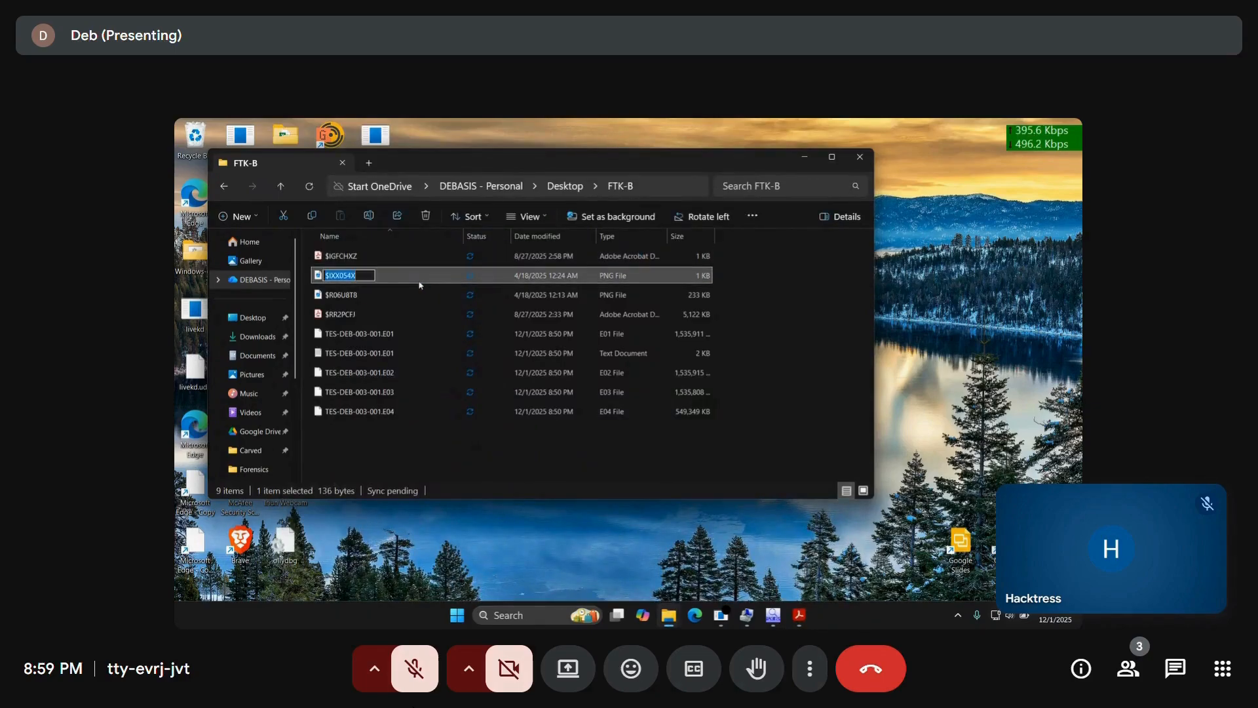
double_click(415, 279)
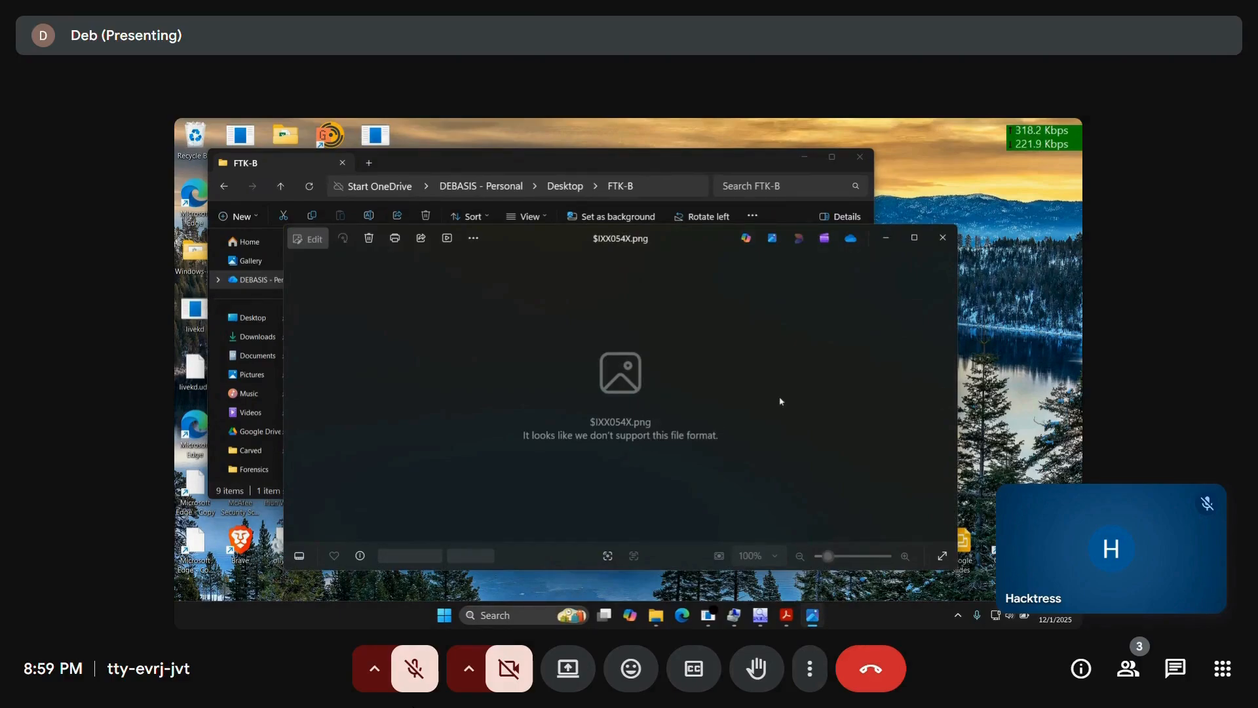
click(942, 249)
Open the exported $R06U8T8 PNG, inspect the recovered image at a larger scale and close it.
click(465, 296)
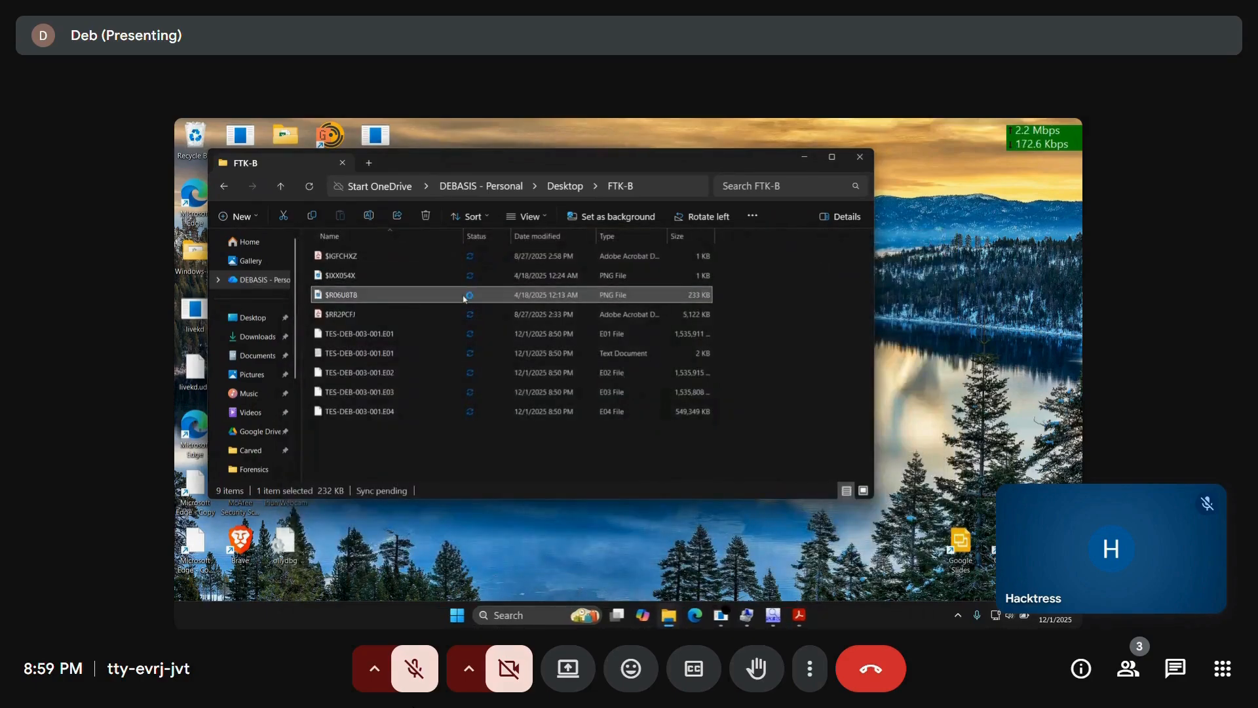
double_click(465, 296)
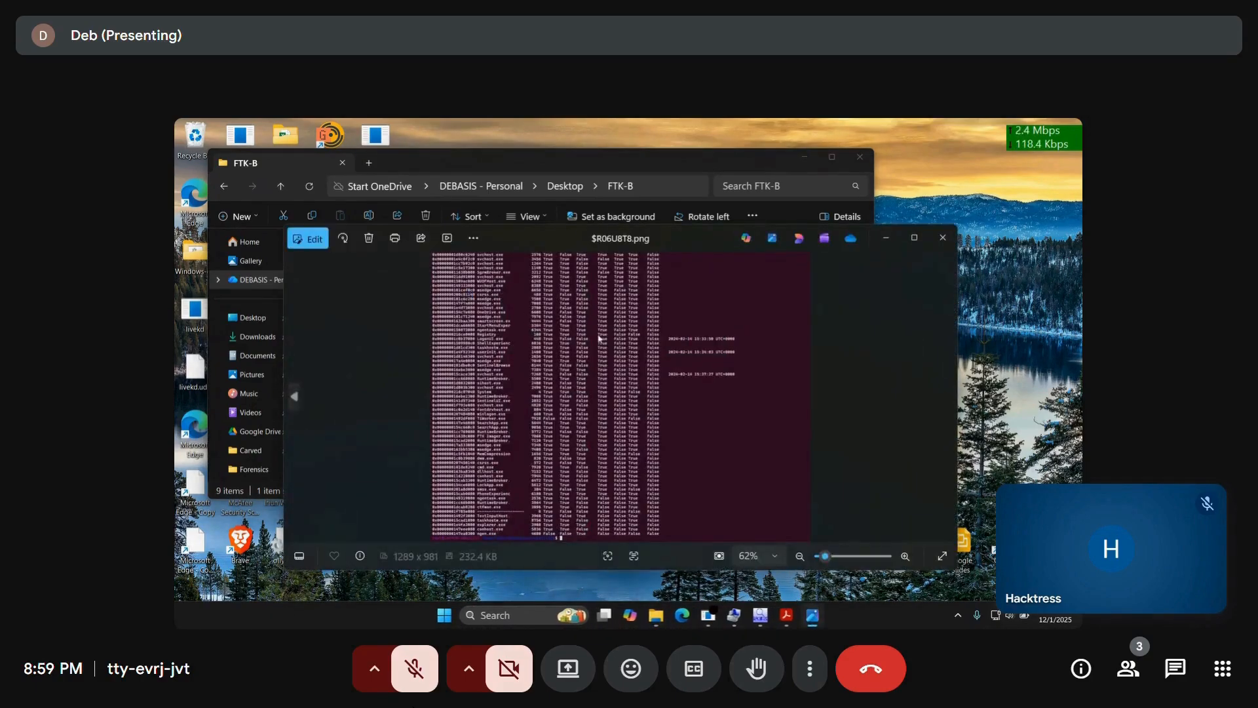
scroll(599, 339, up, 5)
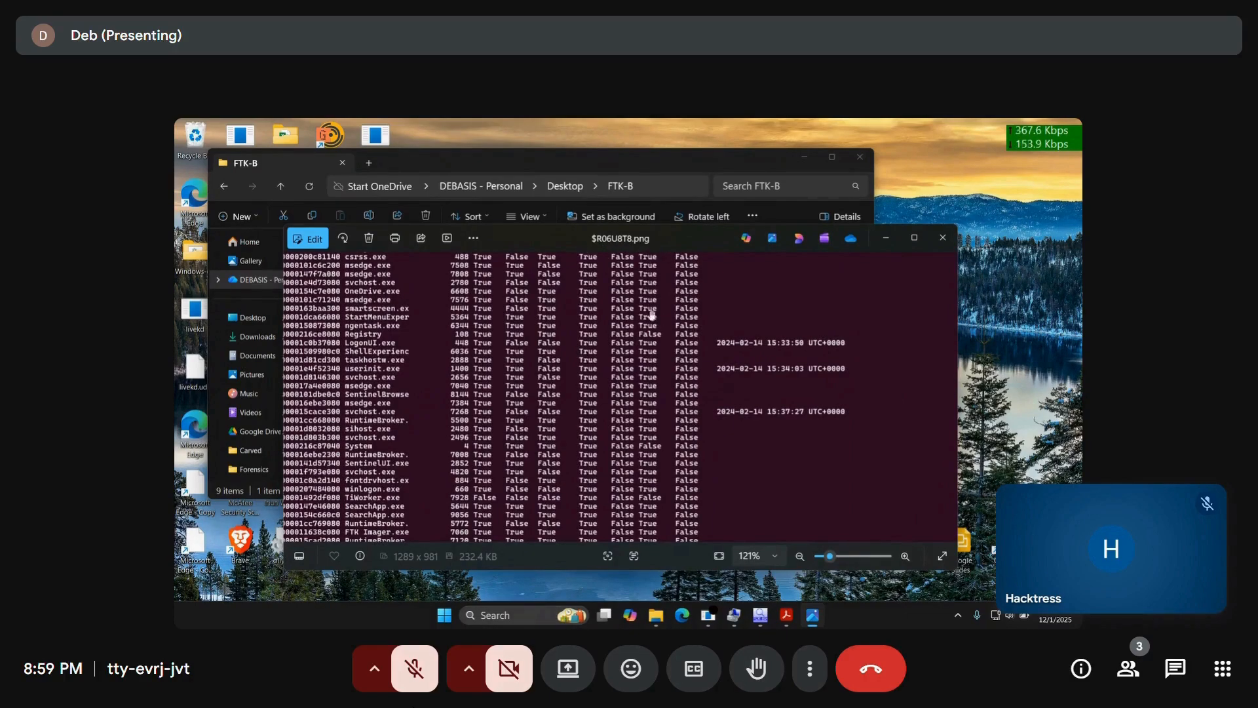
click(942, 237)
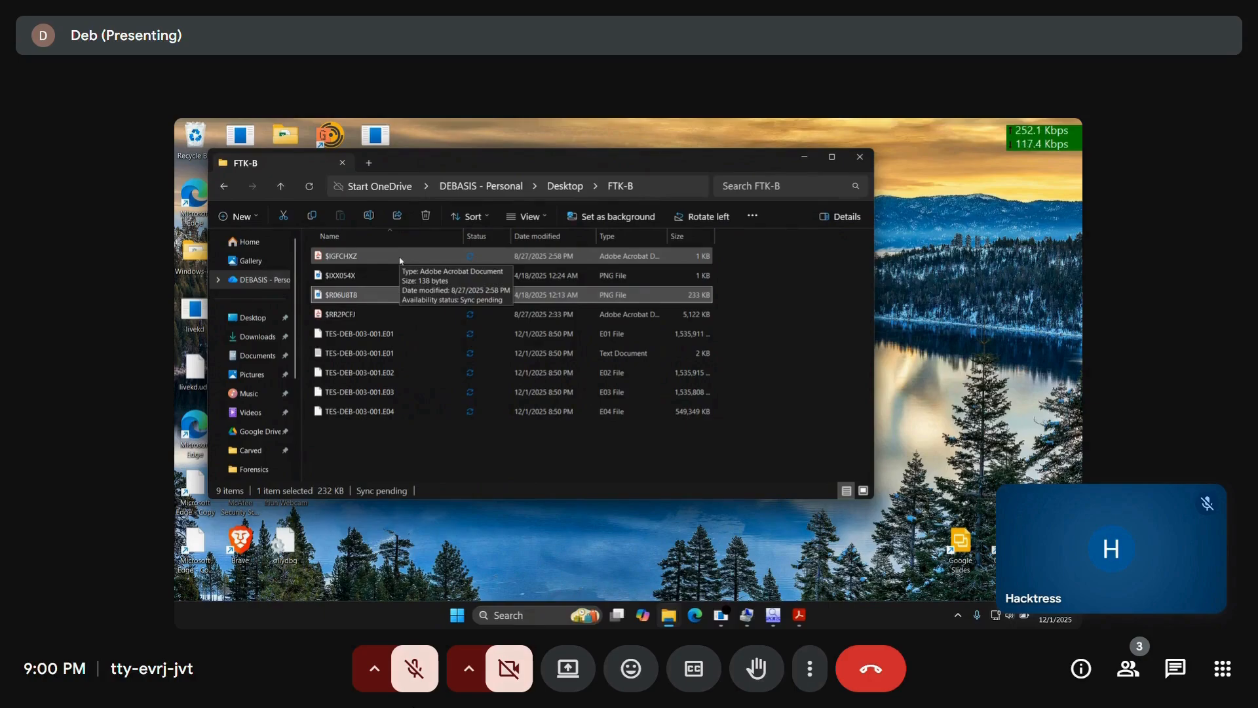
Compare the exported $R files in the FTK-B folder and reopen the $R06U8T8 PNG for another check.
click(358, 308)
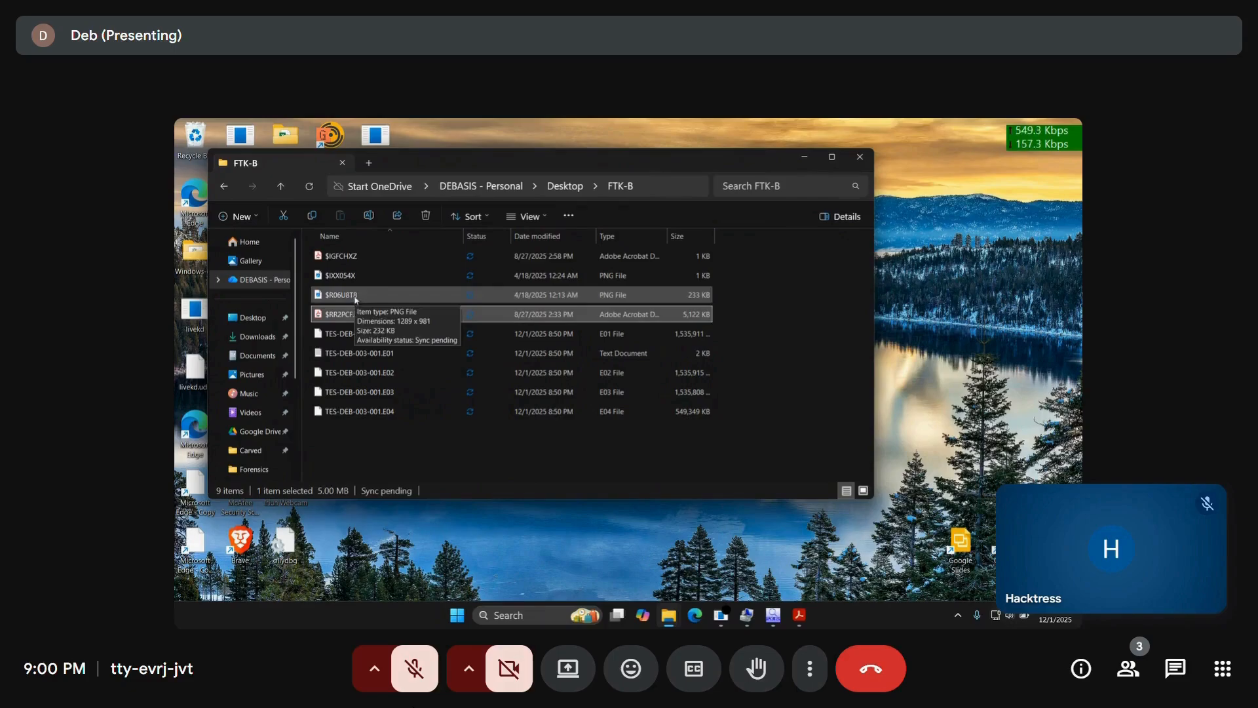
click(356, 296)
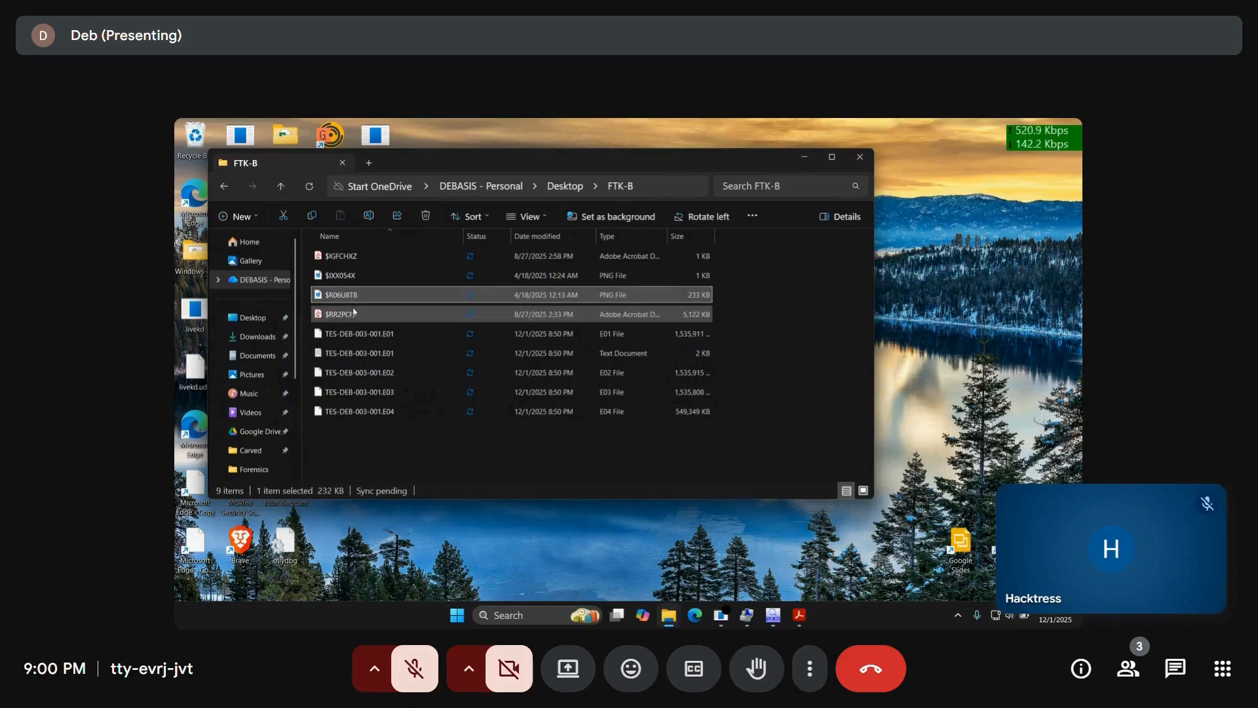
double_click(350, 301)
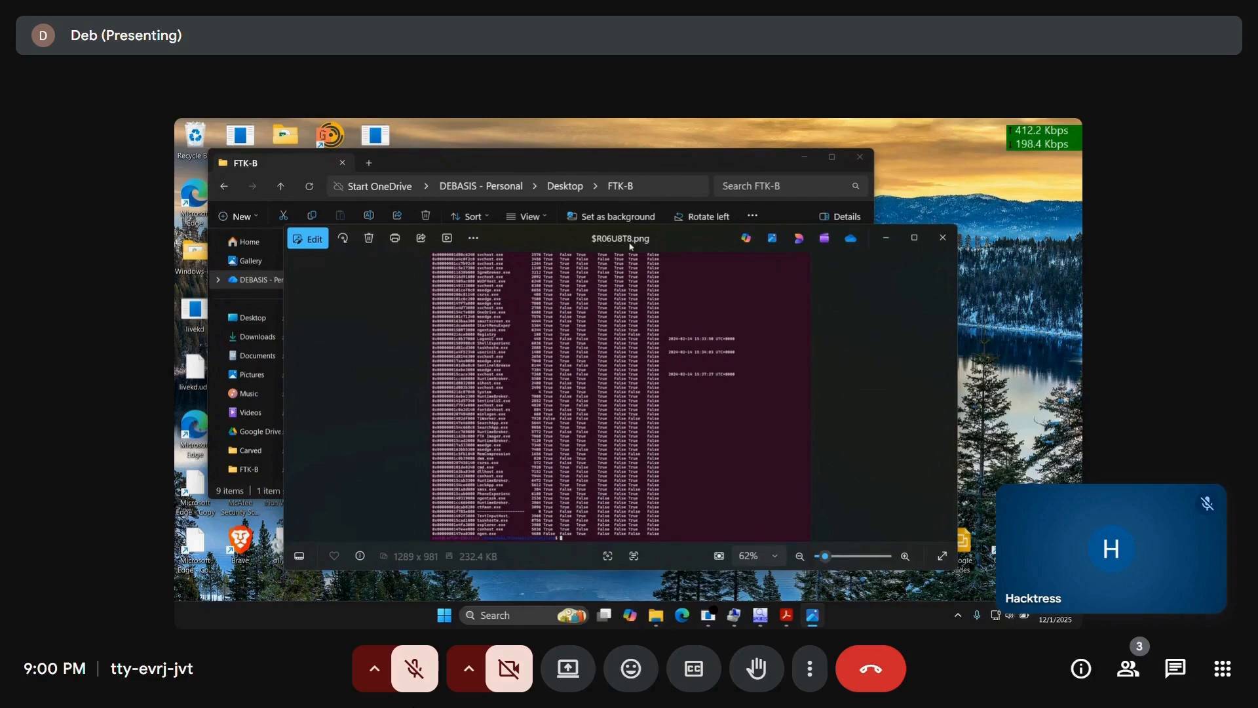
click(937, 244)
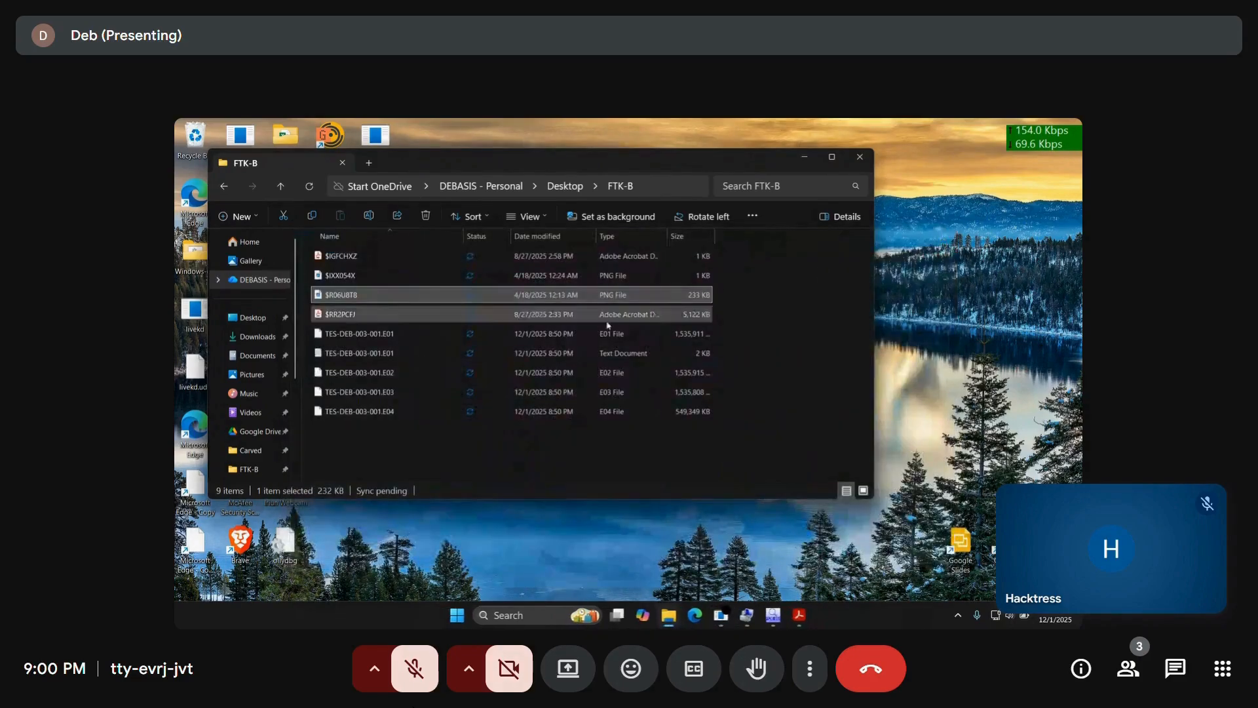
Open the exported $RR2PCFJ PDF, look through its first pages and close the document.
click(481, 318)
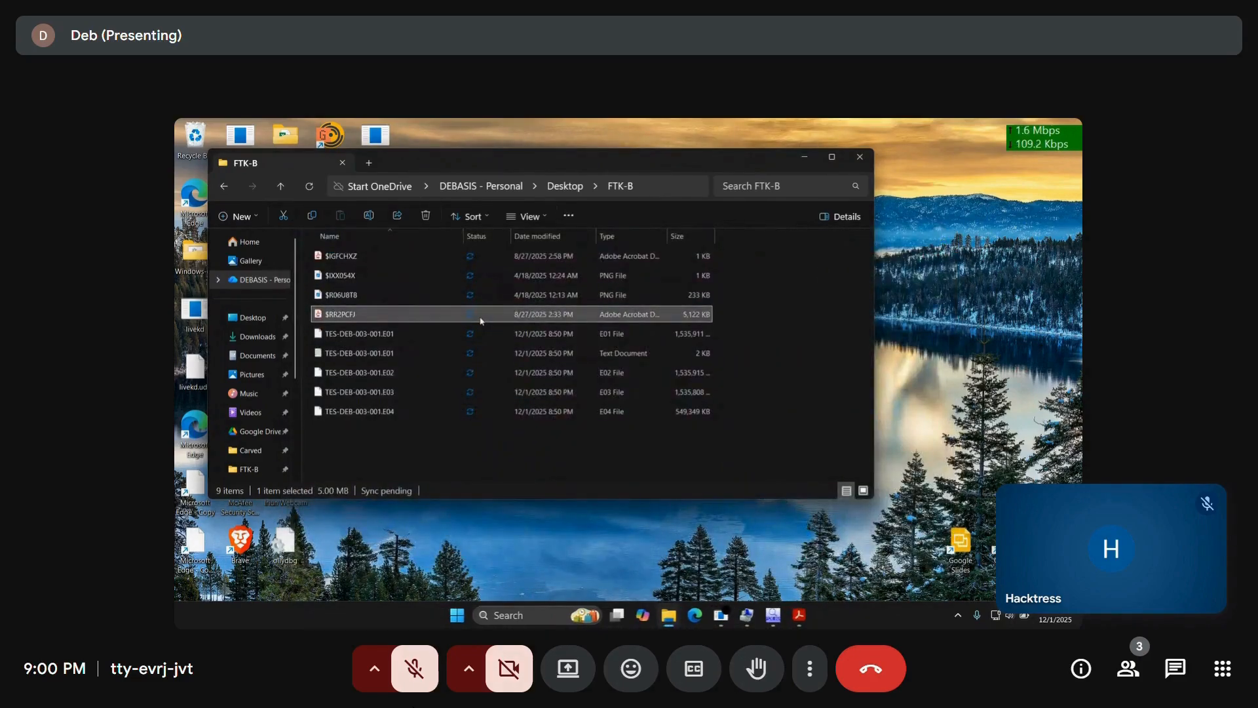
double_click(394, 319)
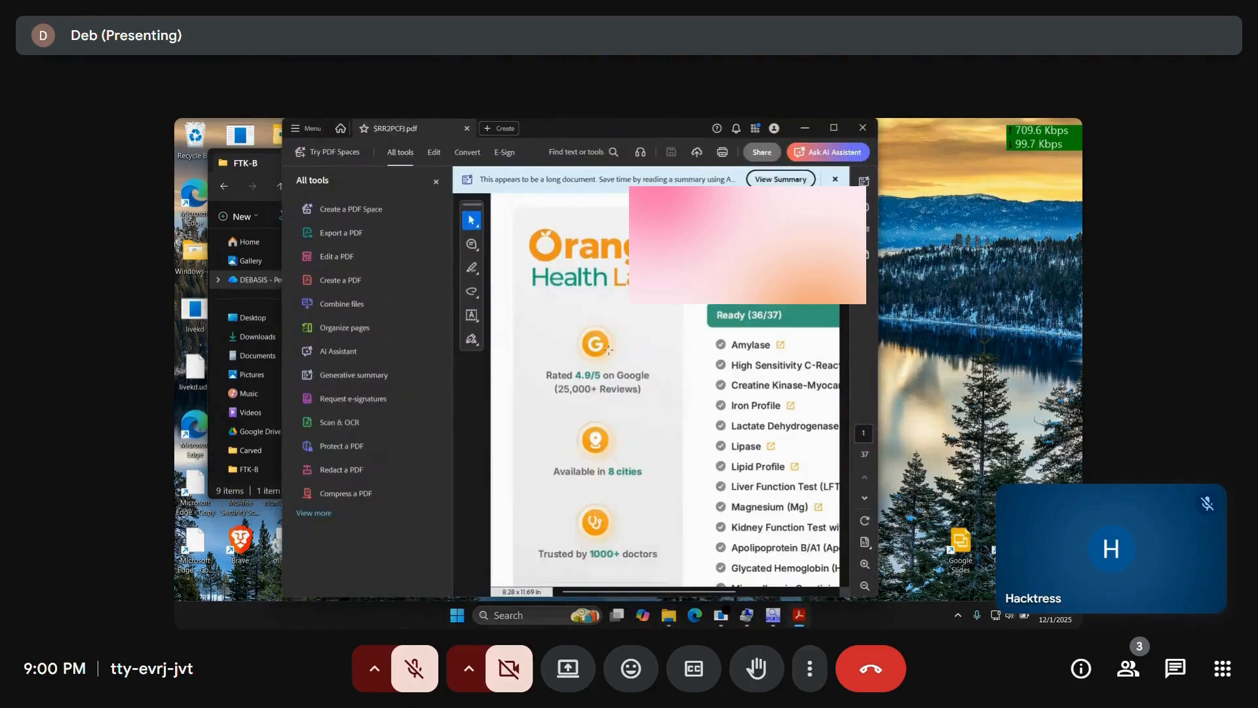
scroll(608, 348, down, 15)
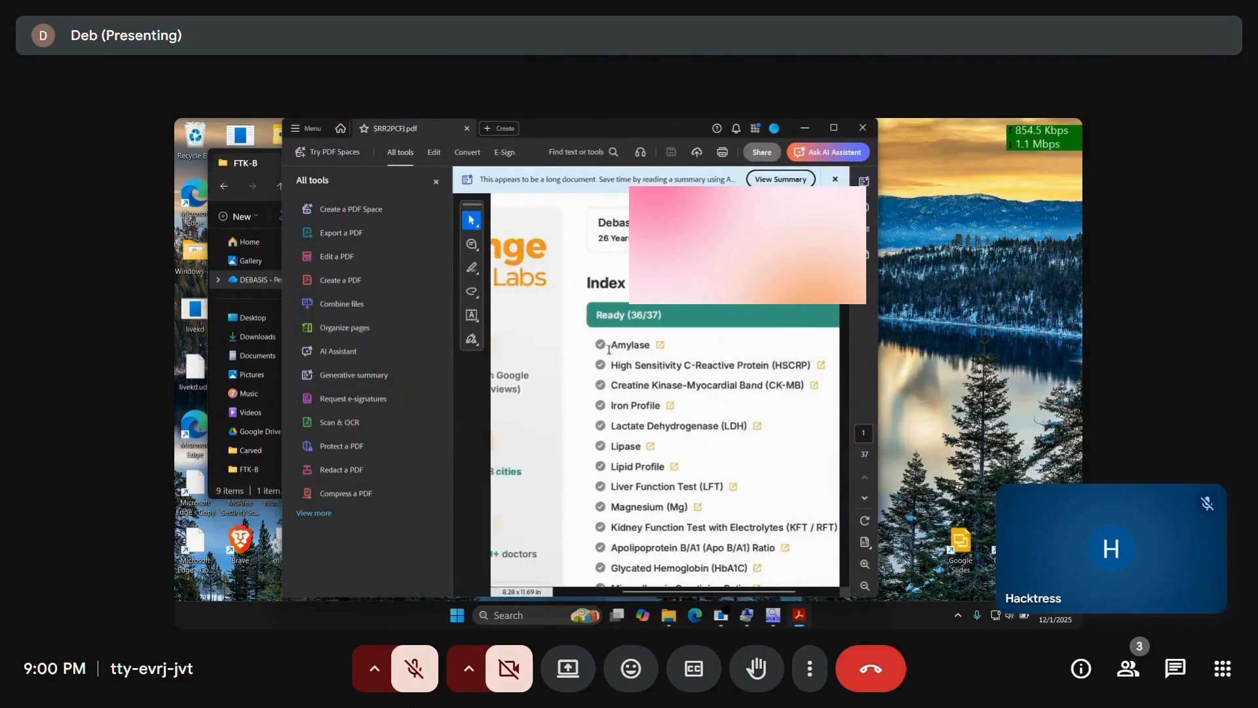
scroll(609, 354, up, 5)
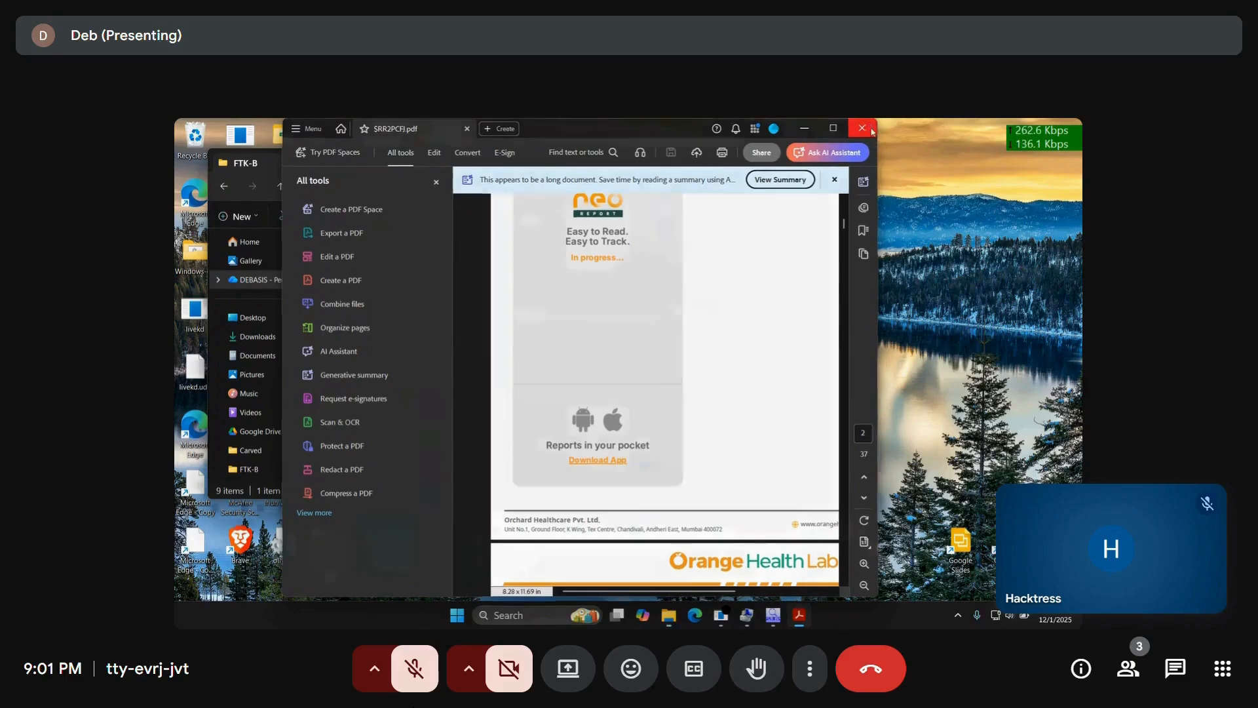
click(871, 130)
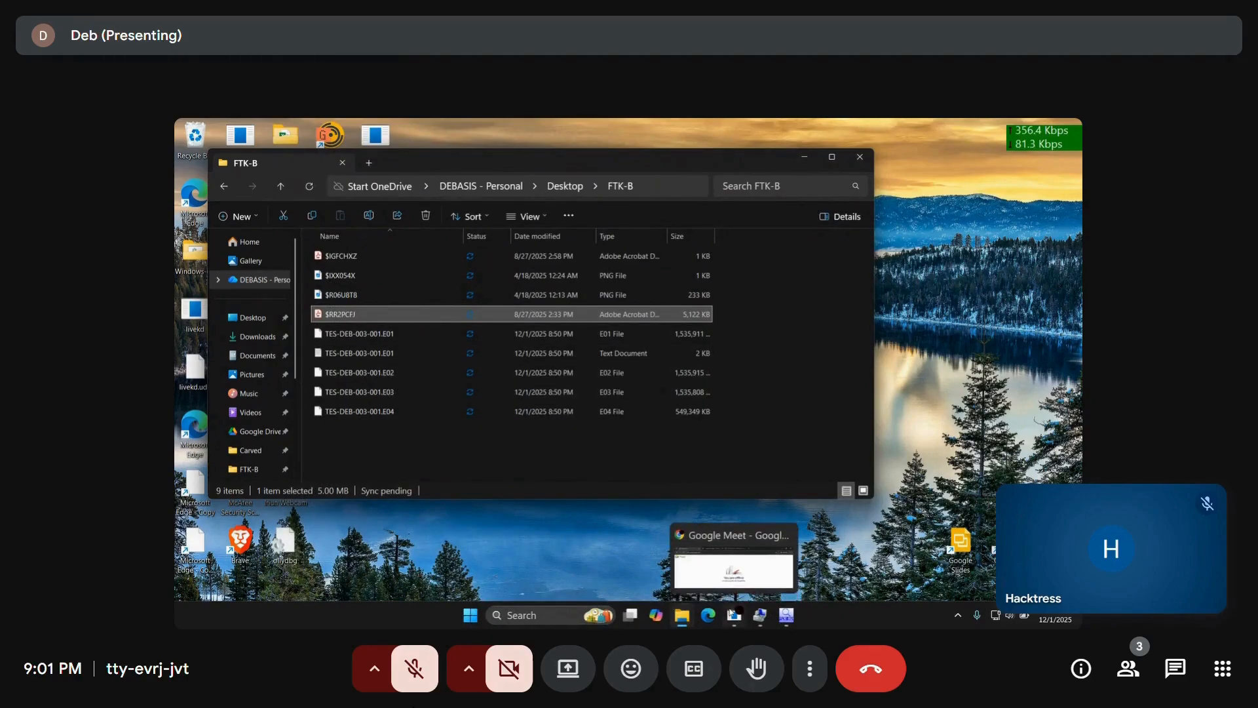
mouse_move(769, 621)
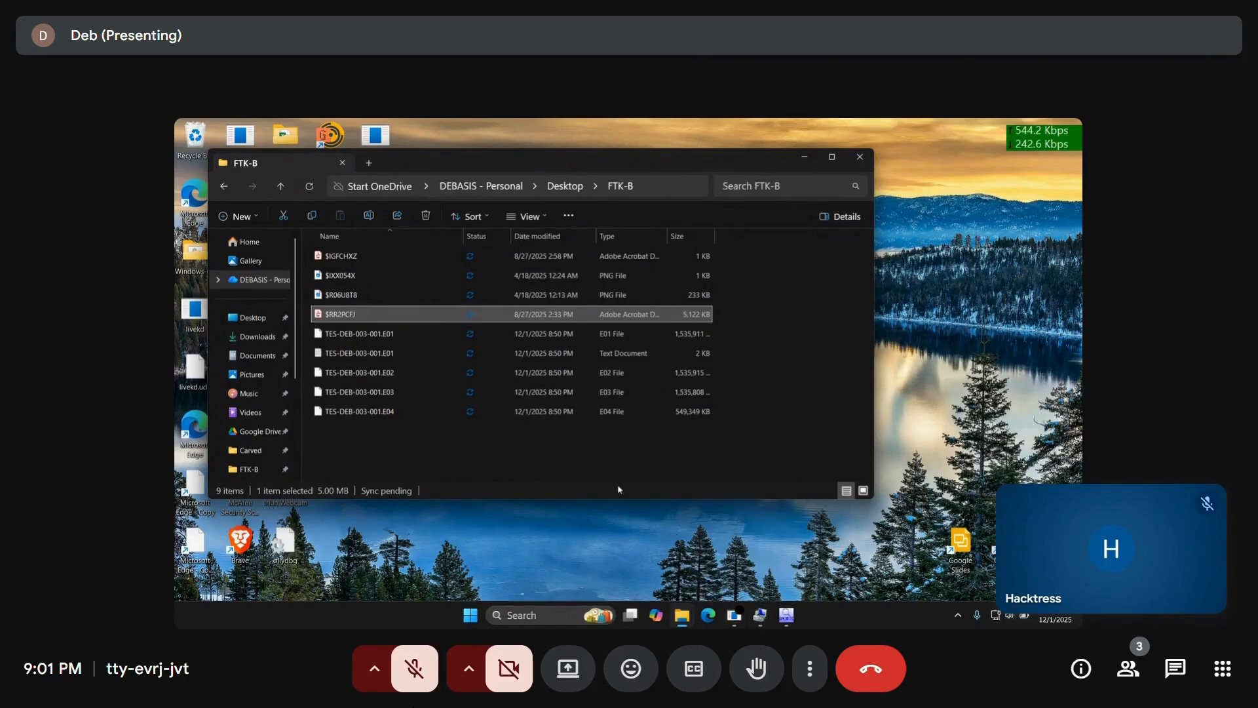
key(ctrl+super+Right)
key(ctrl+super+Left)
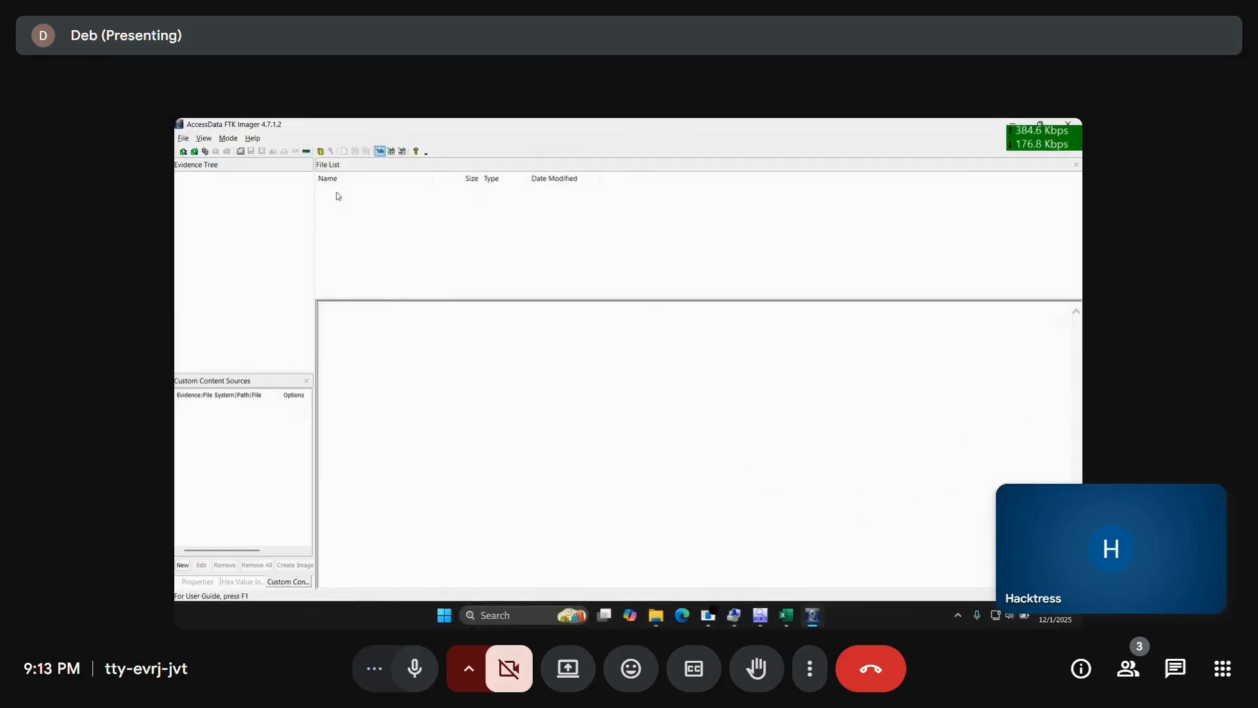
Start Obtain System Files in FTK Imager and choose the option Password recovery and all registry files.
click(321, 151)
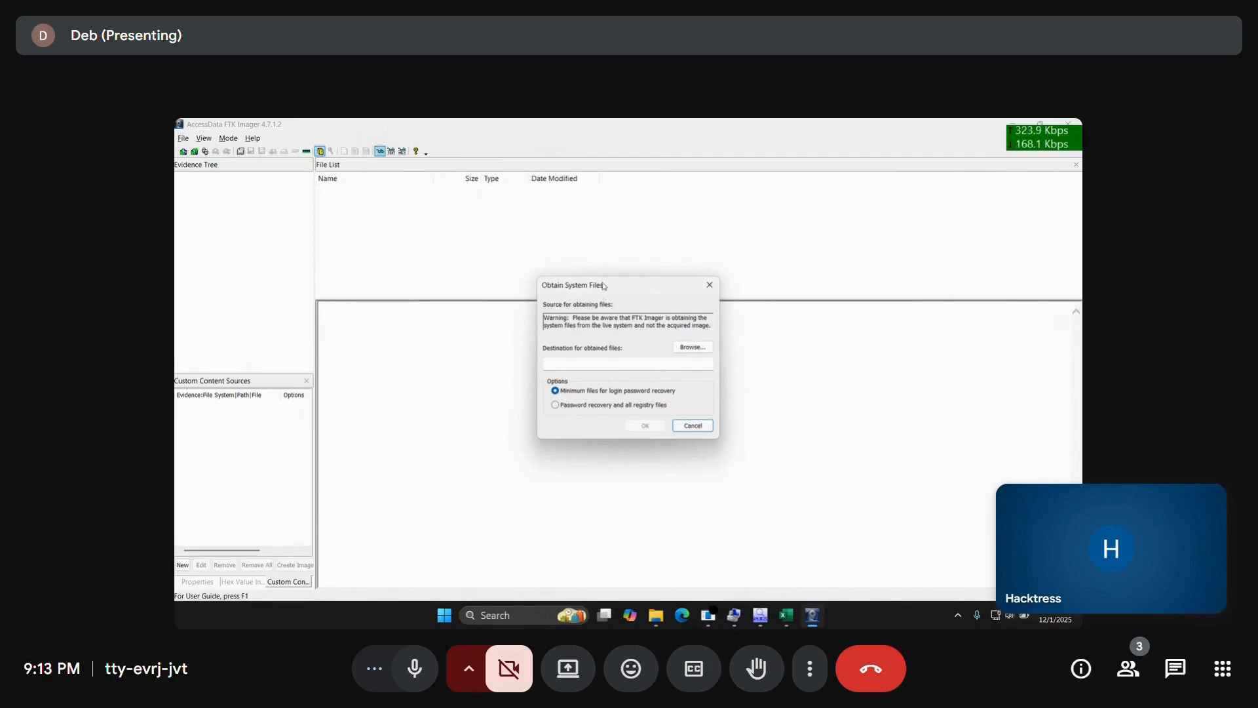
drag(604, 286, 531, 204)
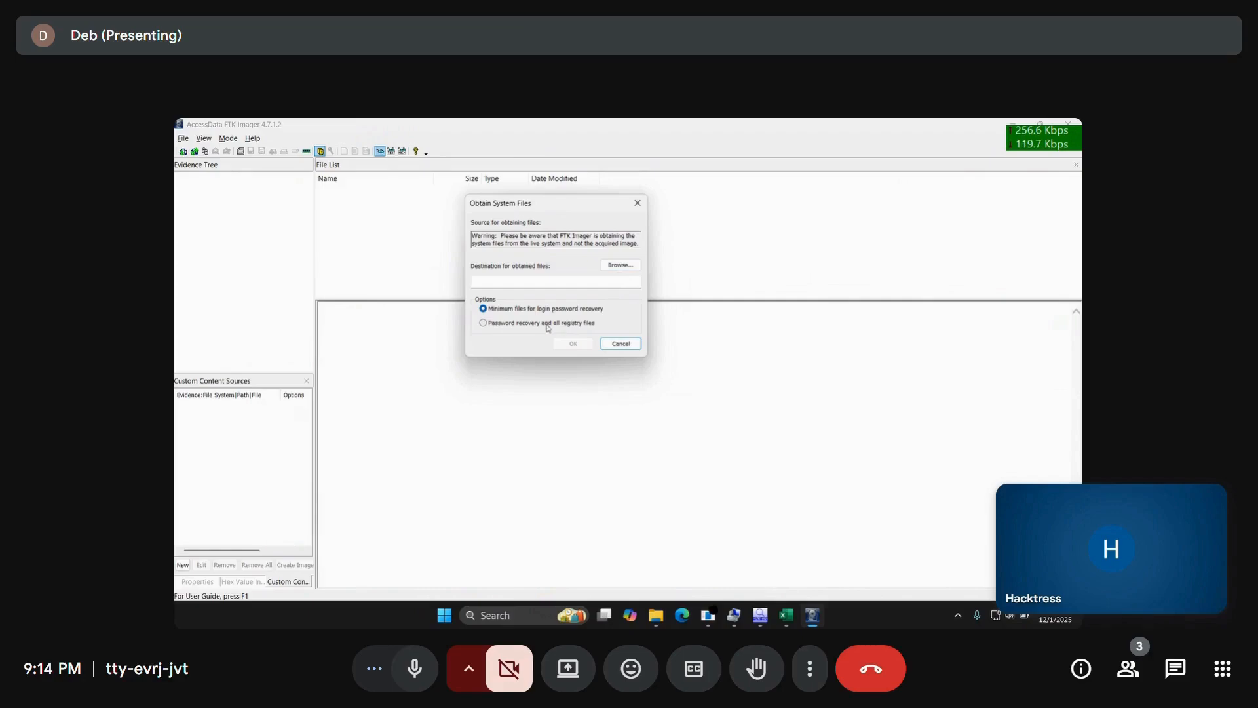
click(505, 326)
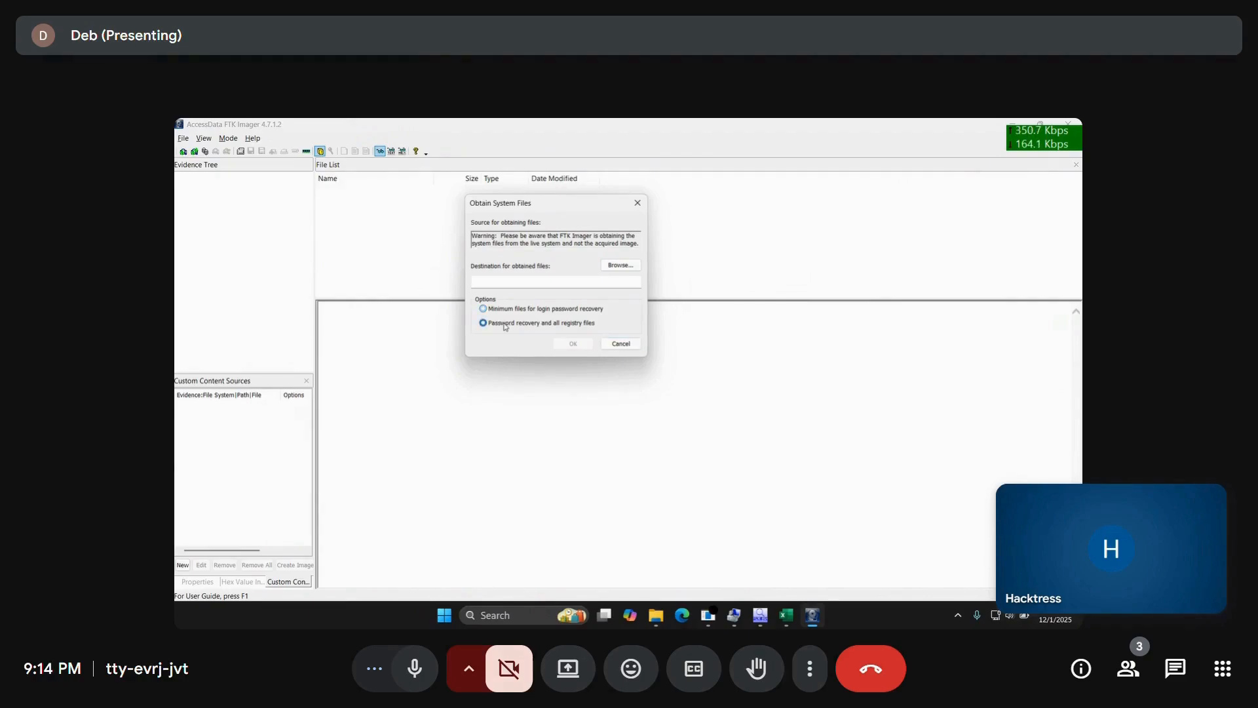
Set the FTK-B folder on the Desktop as the destination and run the extraction of the system files.
click(560, 283)
click(621, 265)
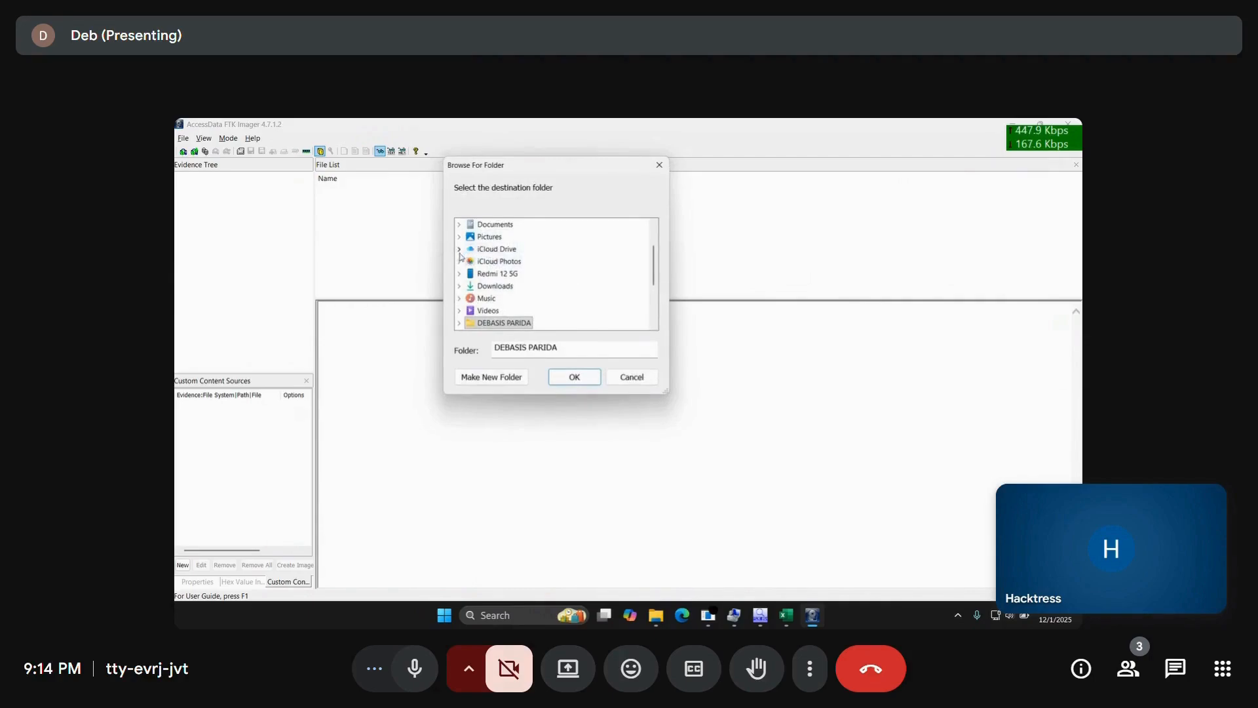
scroll(460, 276, up, 2)
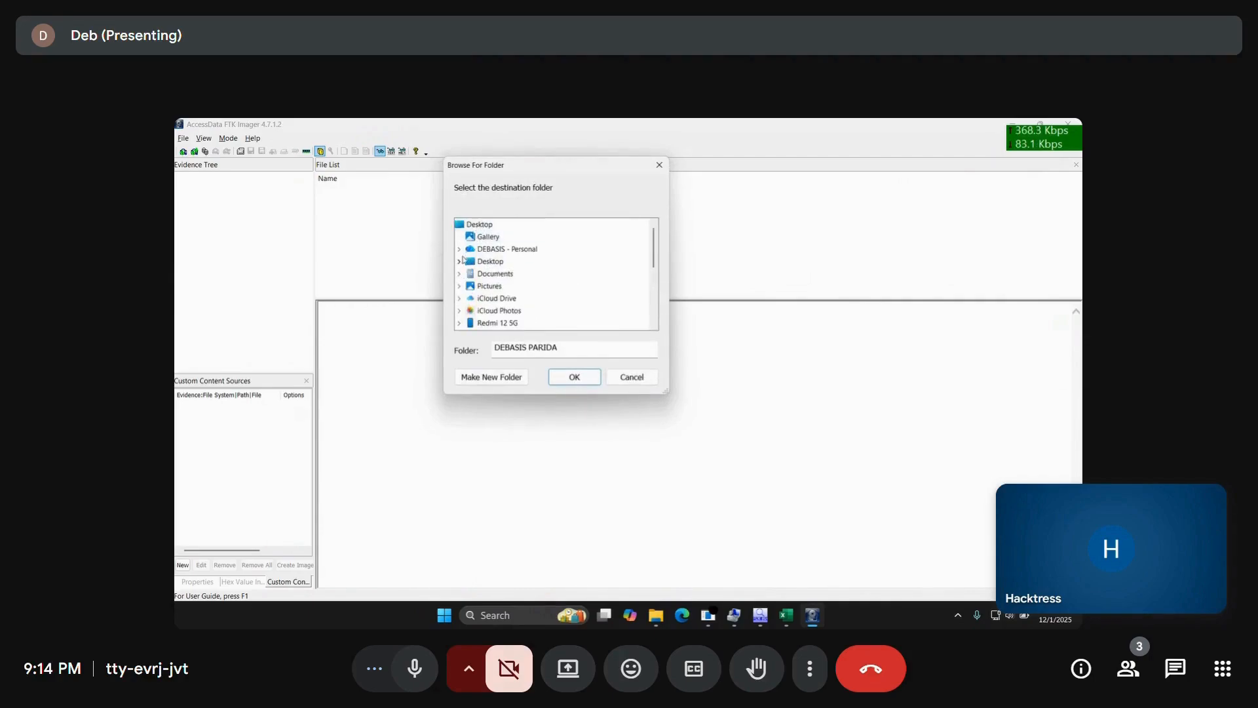
click(460, 261)
click(497, 299)
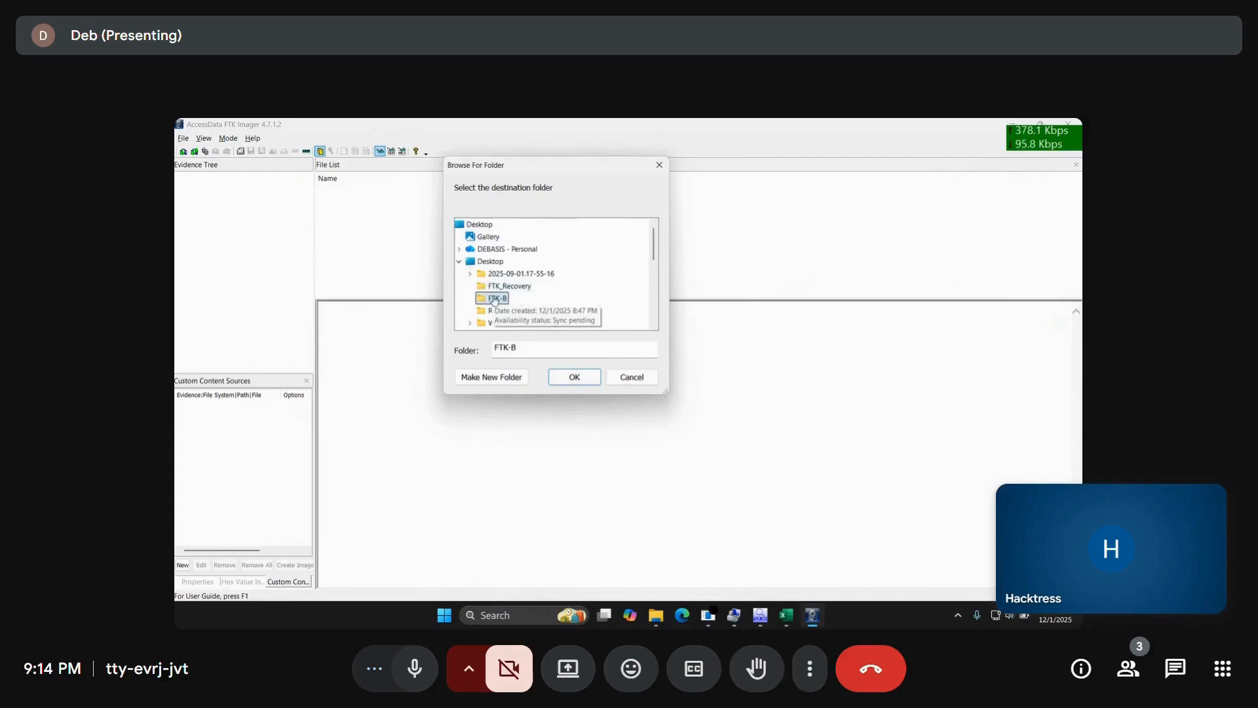
click(574, 377)
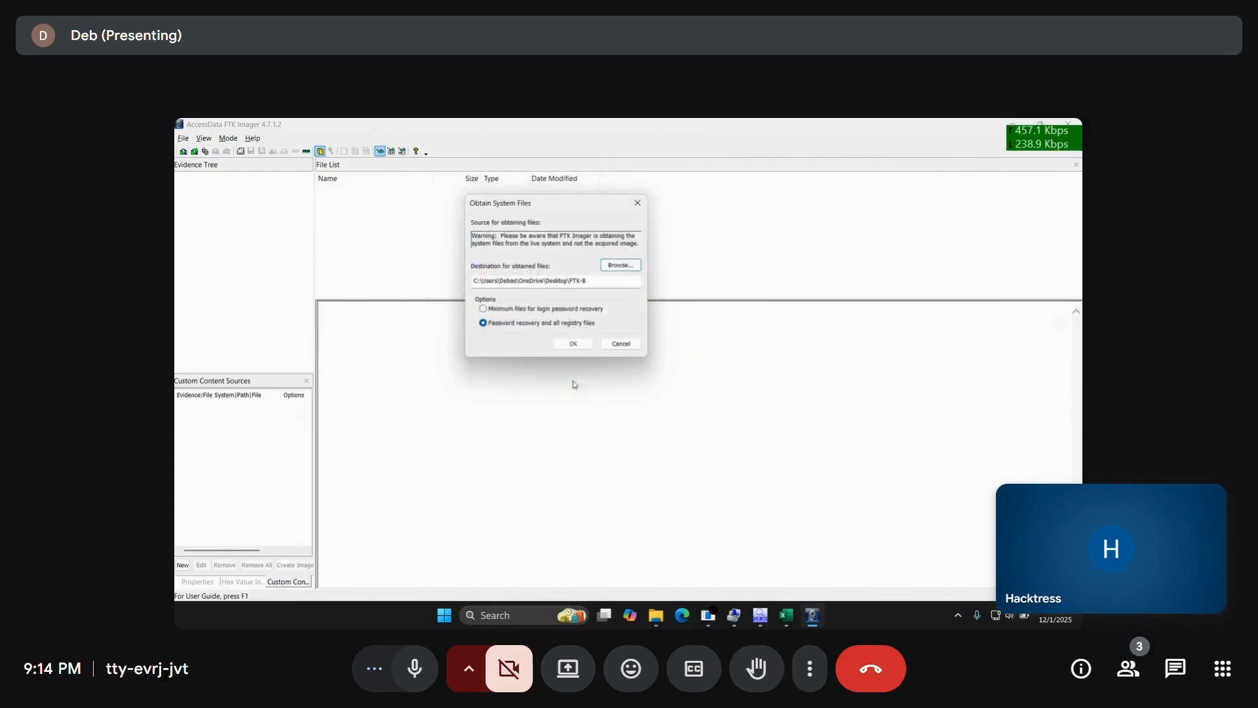
click(573, 344)
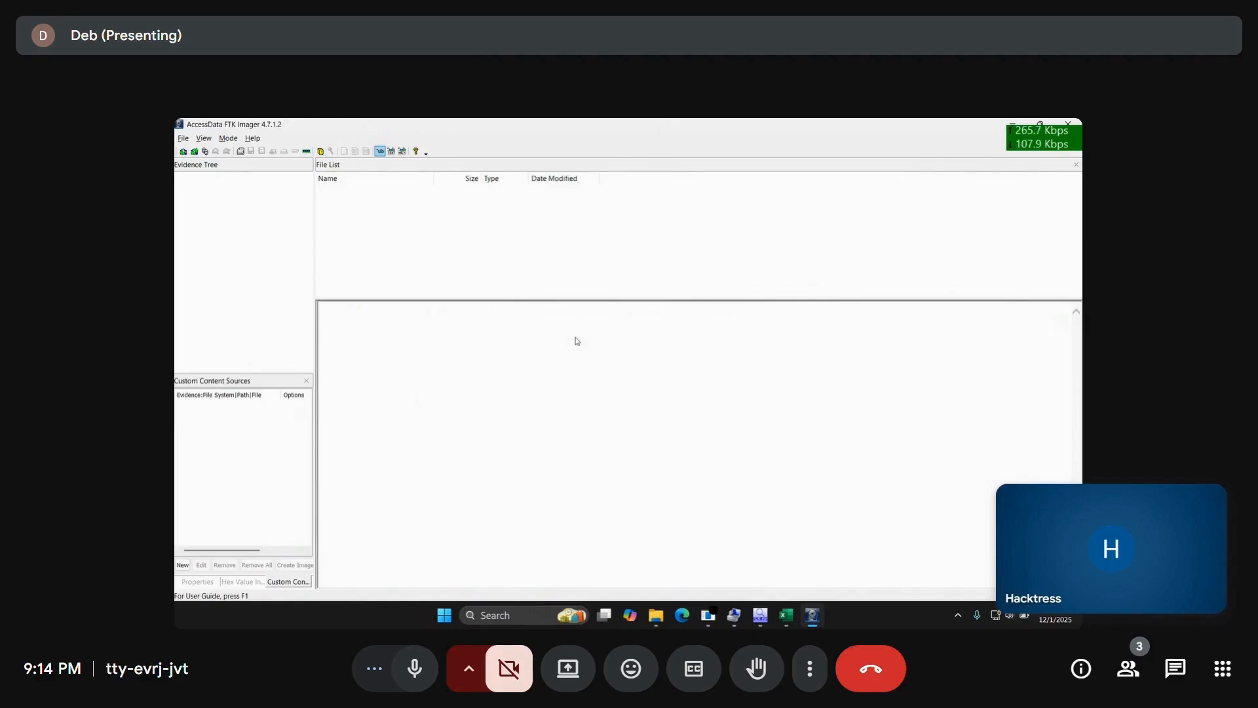
Switch to File Explorer, go to the FTK-B folder on the Desktop and check the obtained SAM, SECURITY, software and system files.
key(super+e)
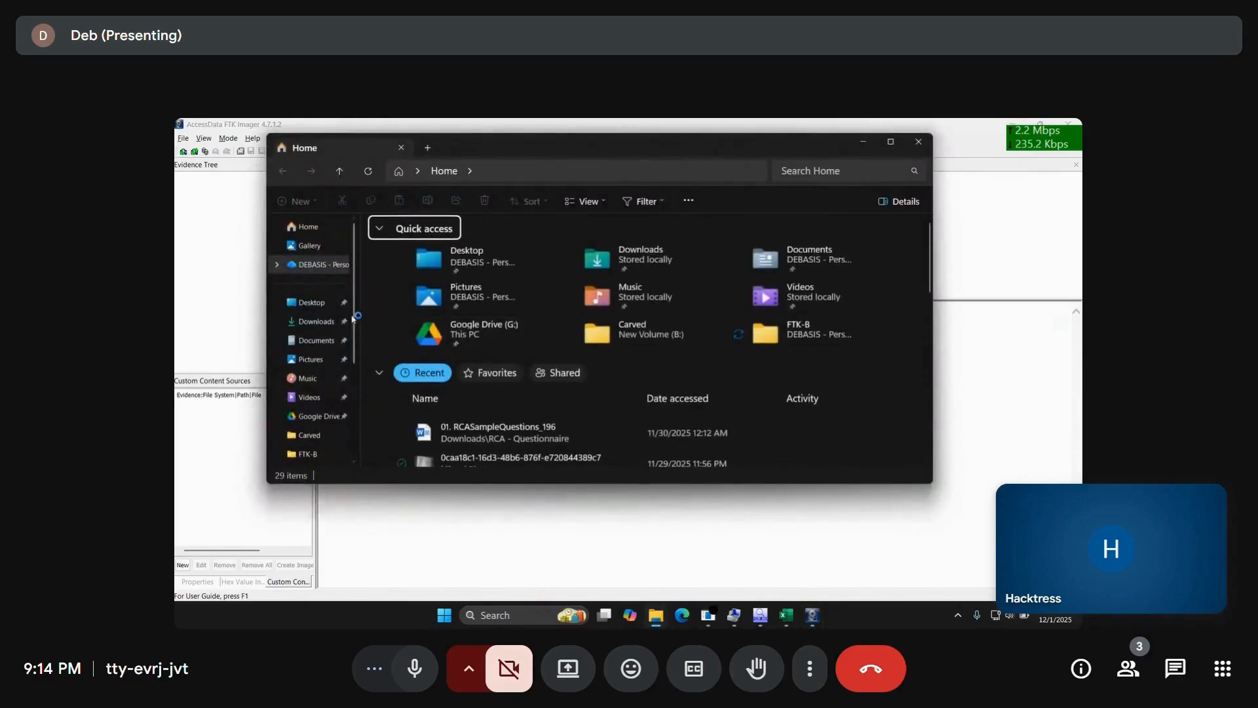
click(313, 303)
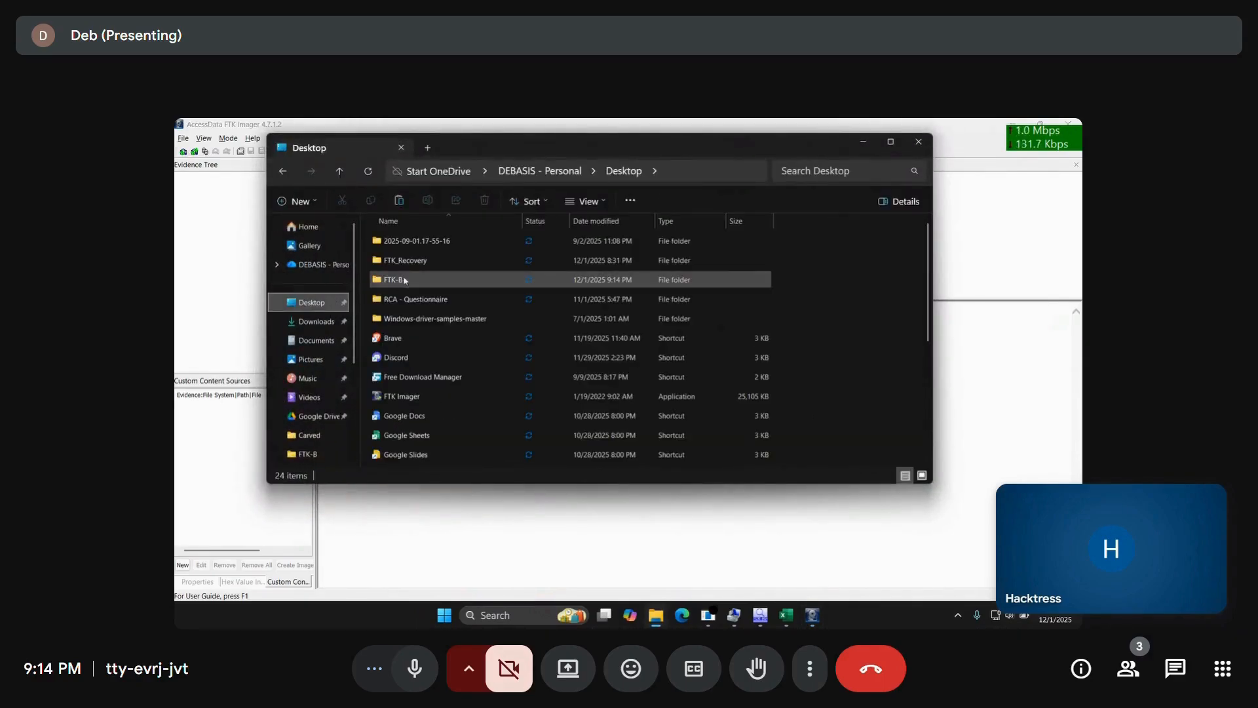
double_click(404, 281)
scroll(453, 342, down, 2)
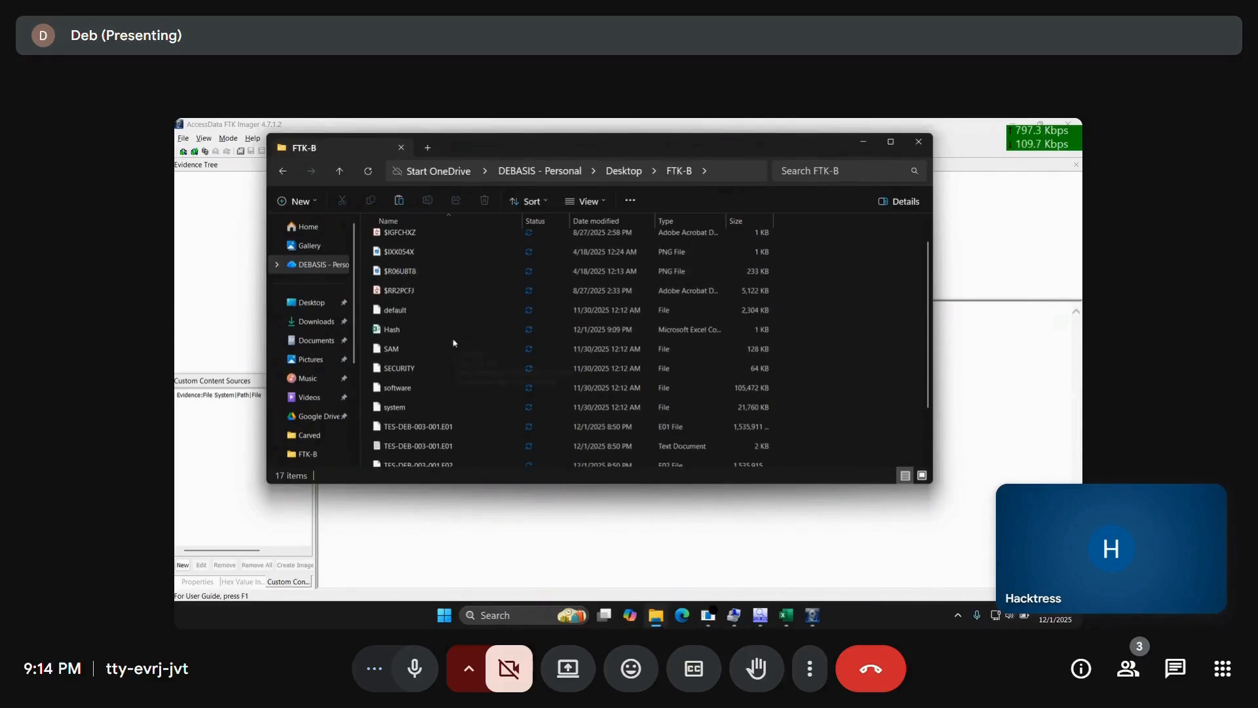
click(453, 345)
click(436, 368)
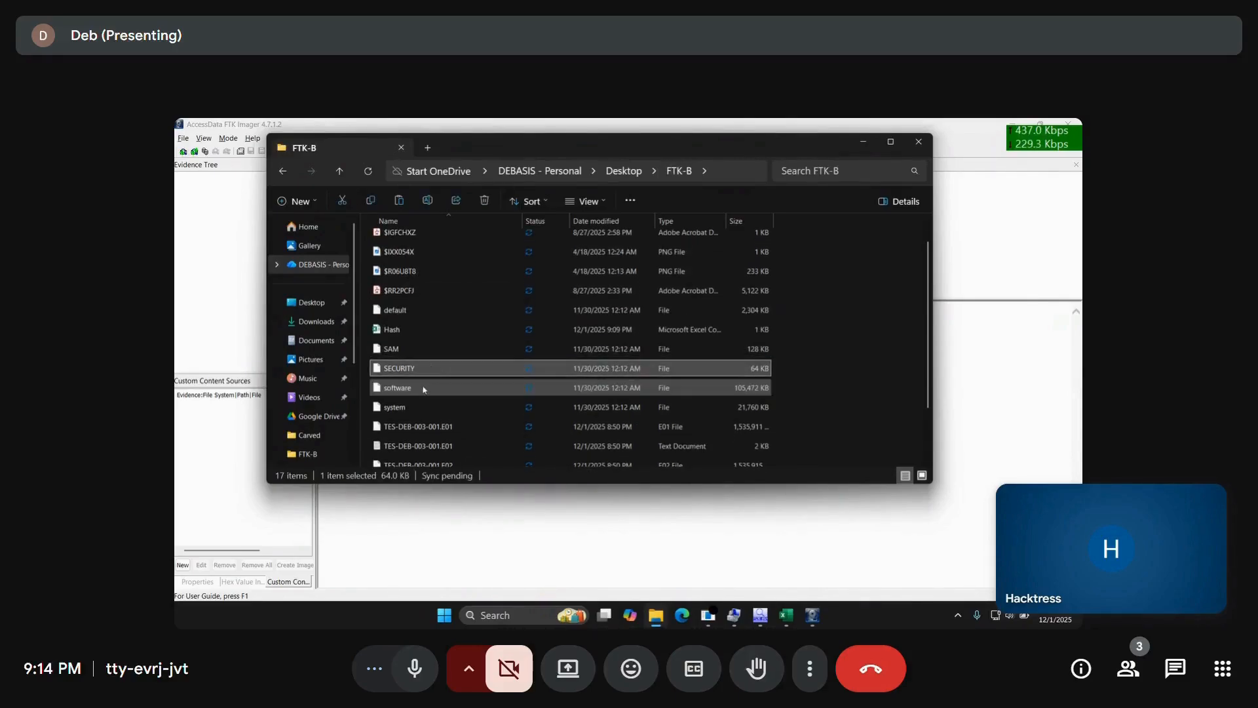
click(423, 390)
click(420, 408)
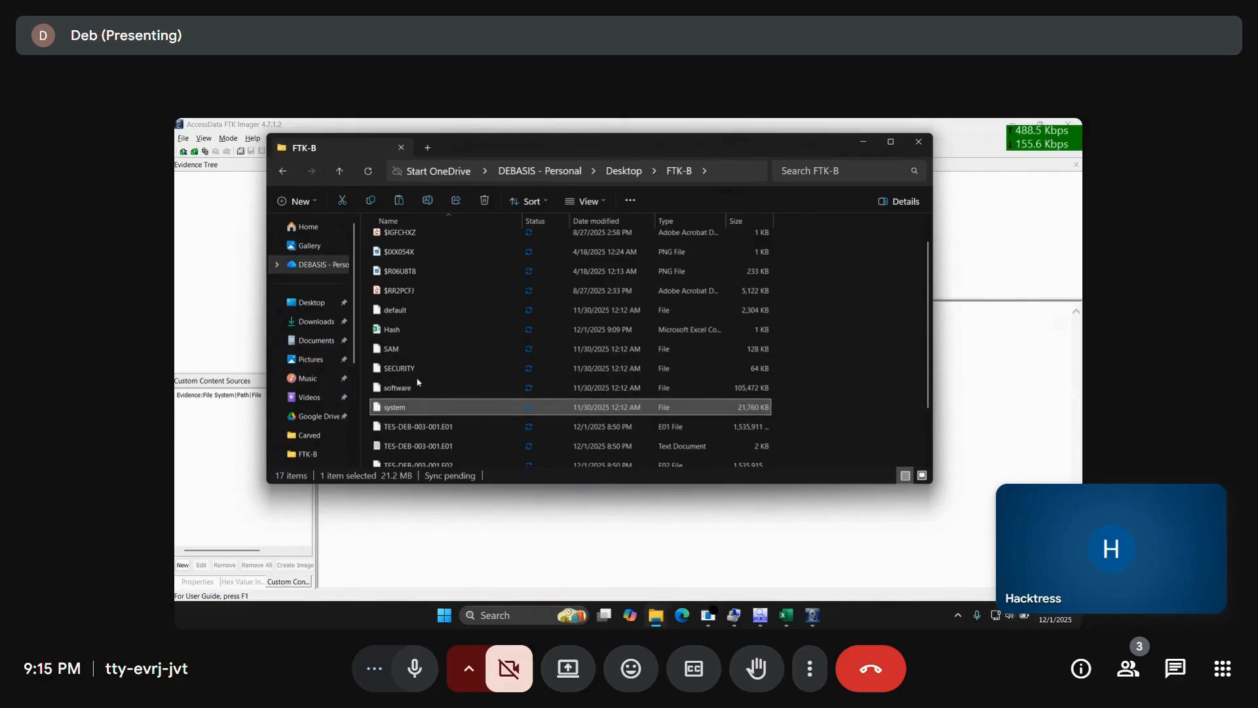
Select the default, SAM, SECURITY, software and system files together to point them out, and minimize the File Explorer window.
click(409, 312)
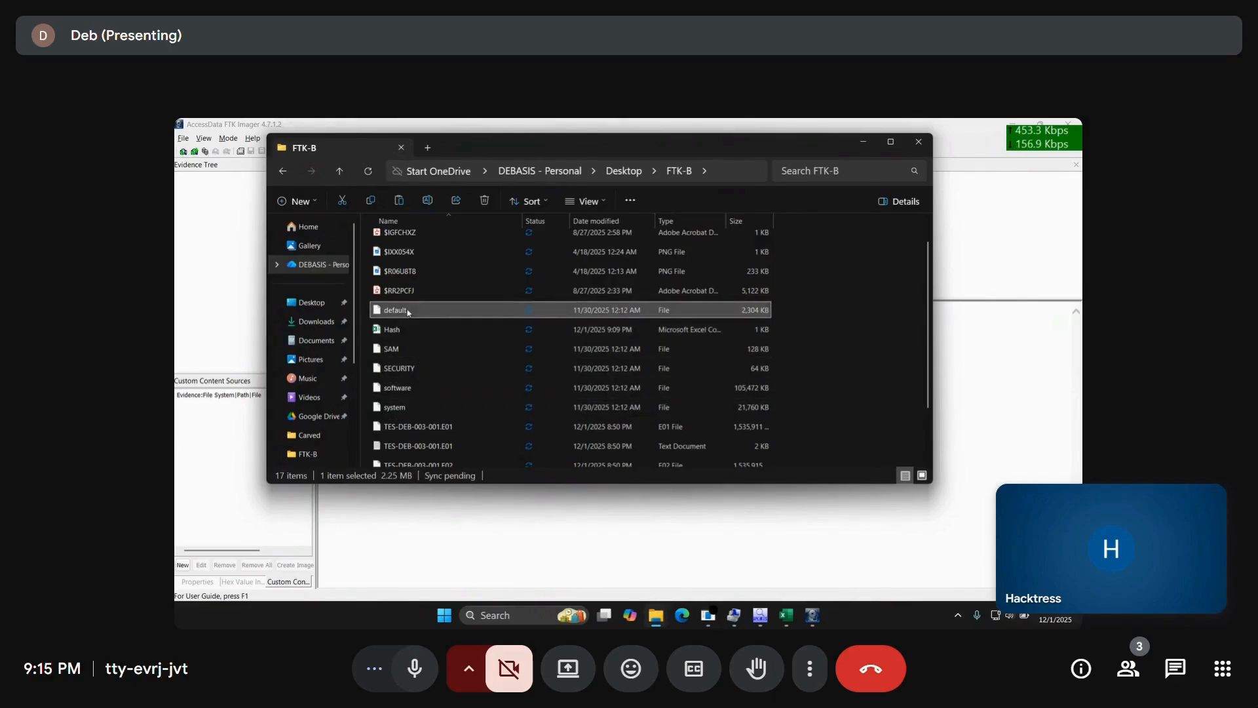
ctrl+click(405, 349)
ctrl+click(406, 368)
ctrl+click(403, 388)
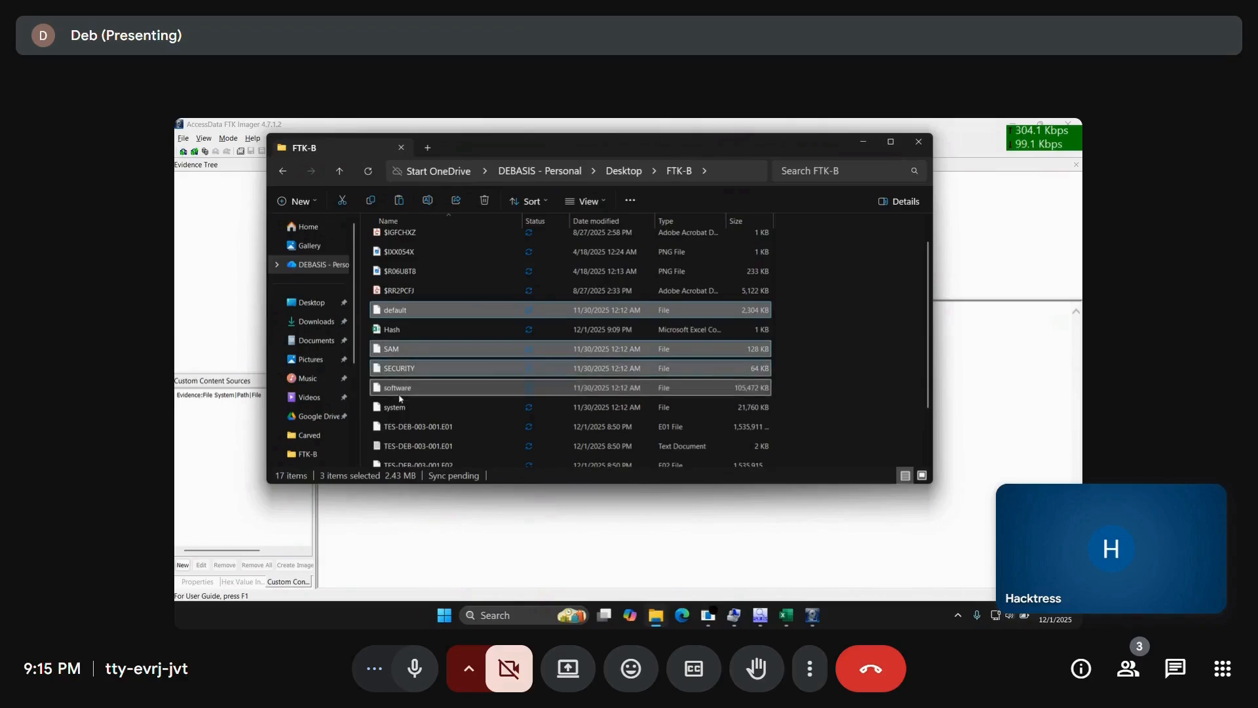
ctrl+click(399, 406)
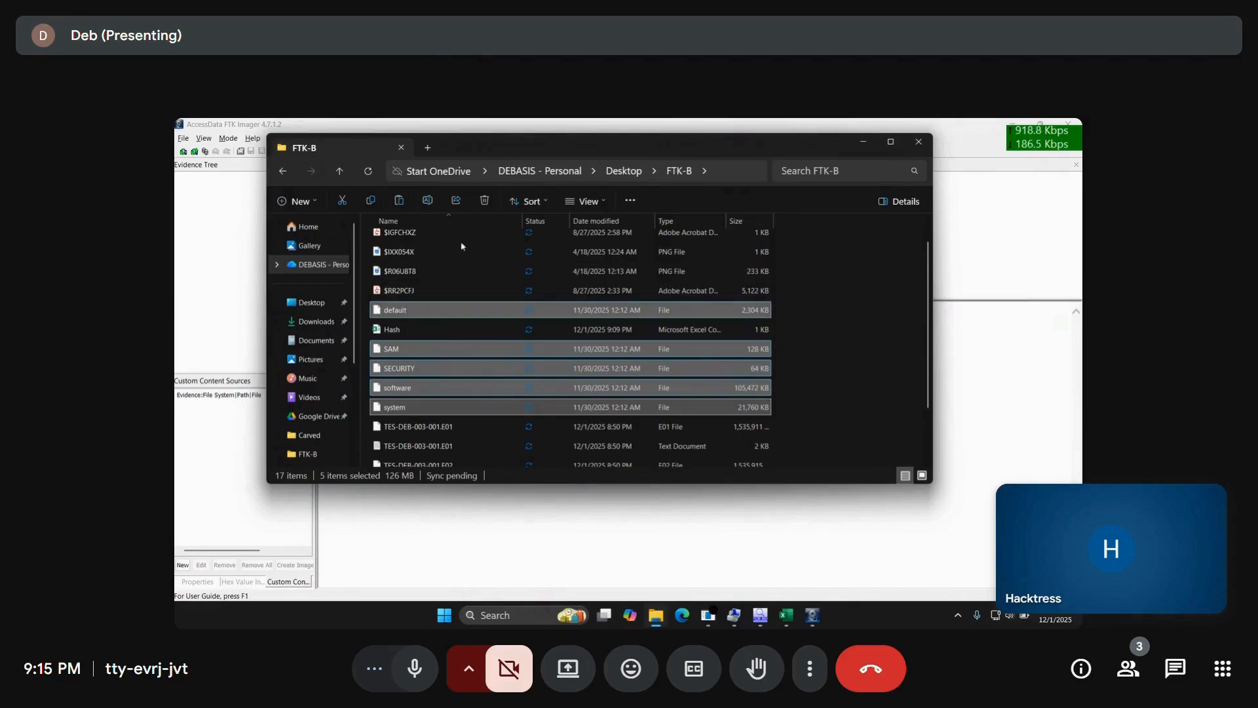
drag(496, 143, 524, 194)
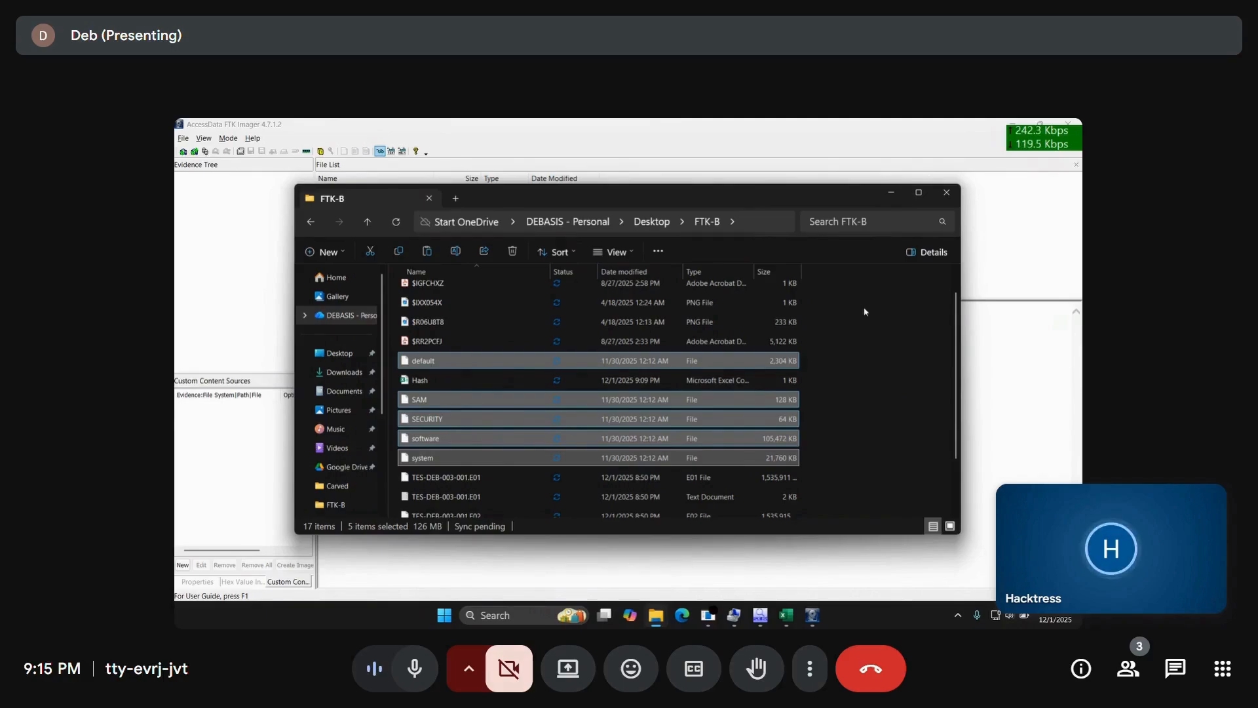
click(891, 192)
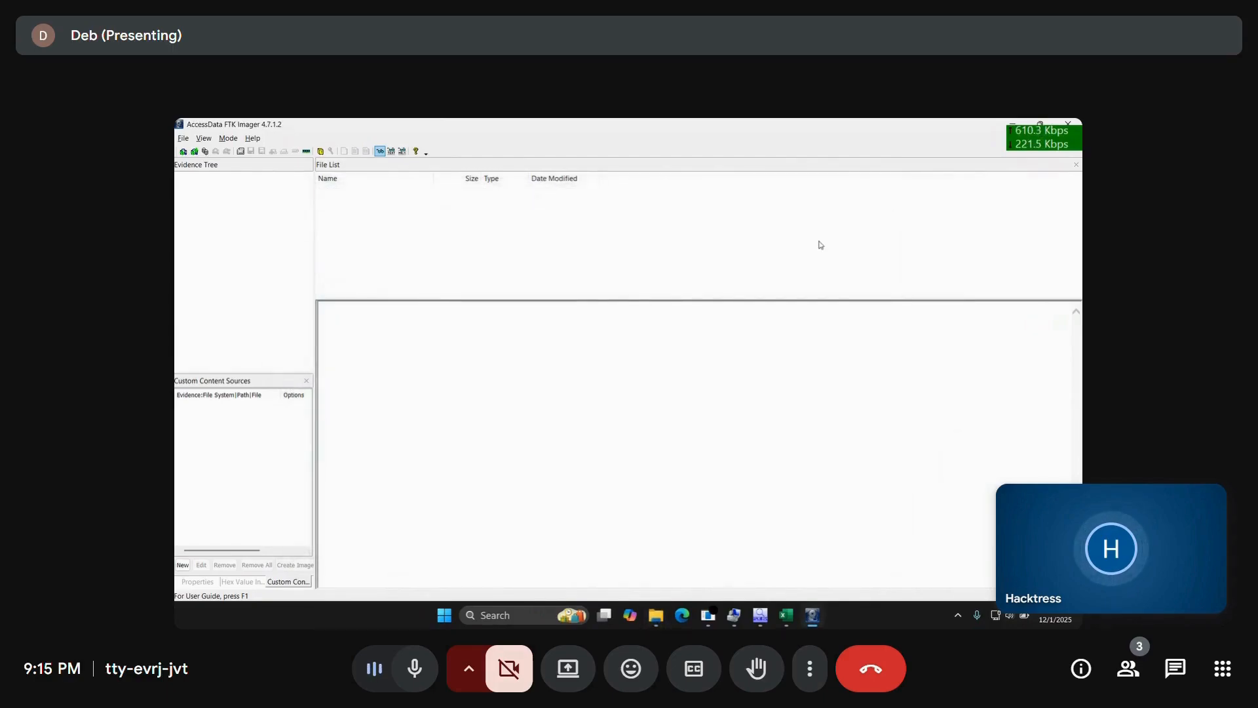